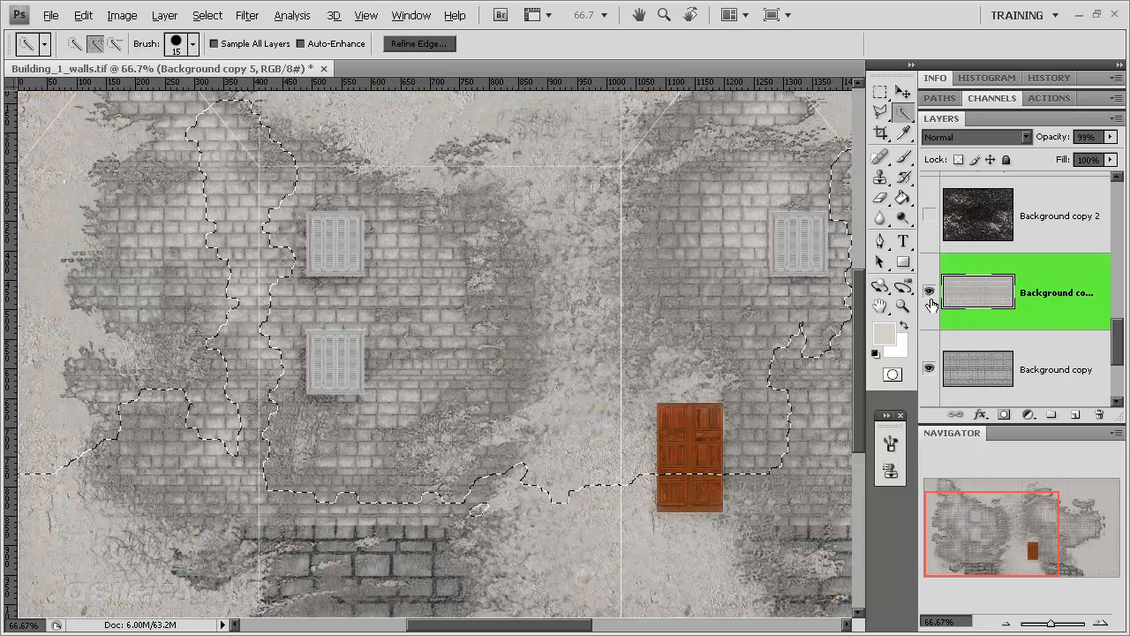
Step: Compare the wall with the light brick layer hidden and shown, and inspect the selection outline across the texture
{"action": "left_click", "coordinate": [930, 291]}
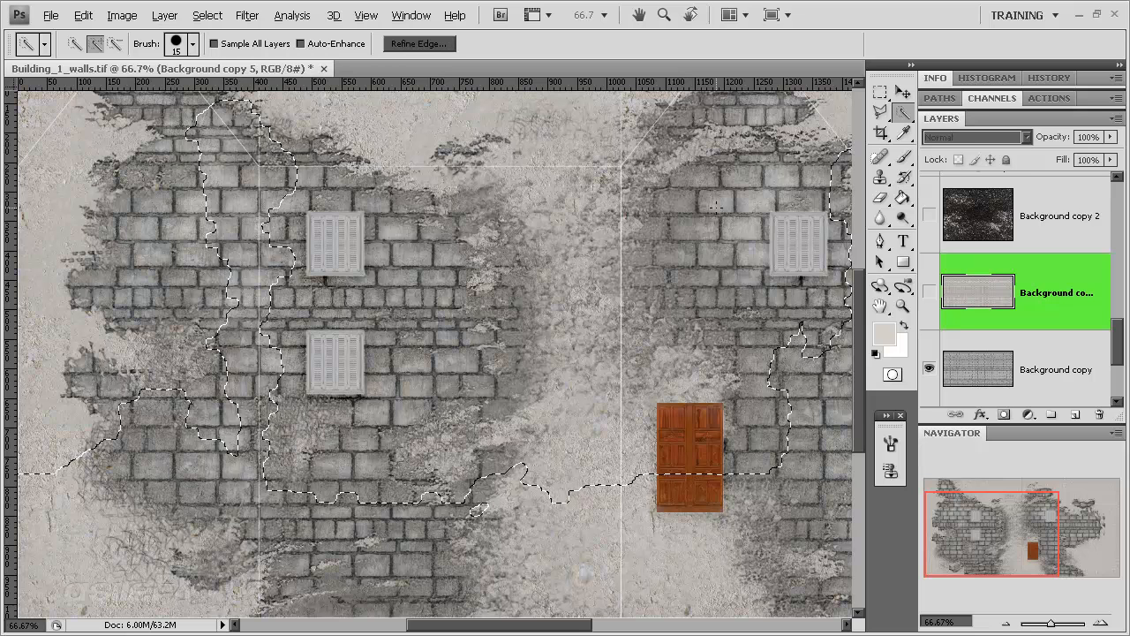
{"action": "left_click", "coordinate": [929, 291]}
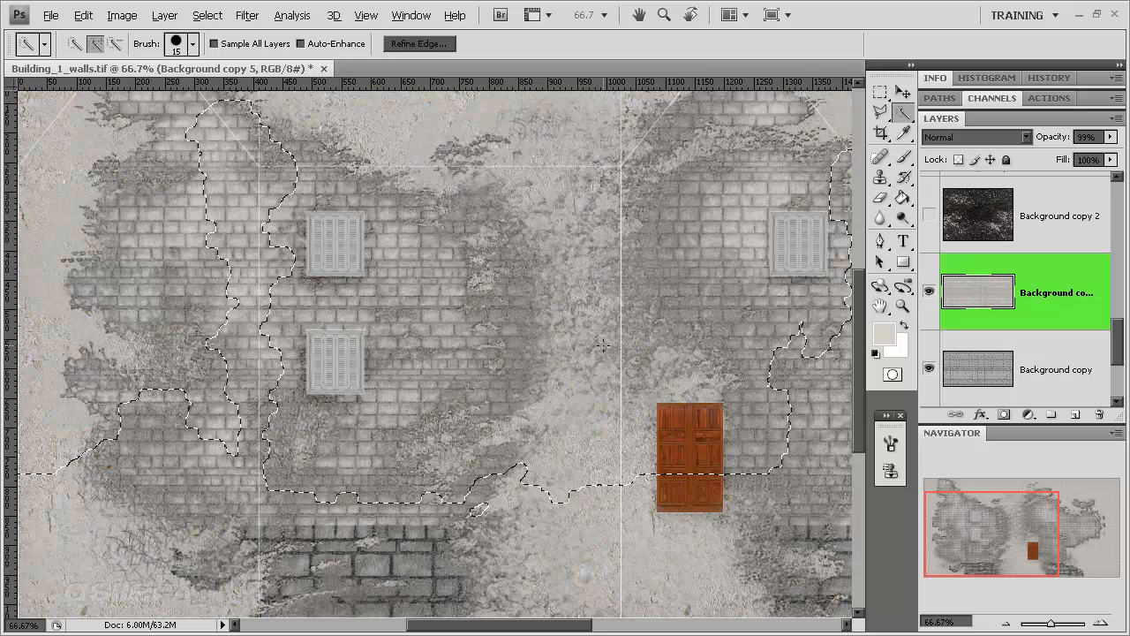
{"action": "left_click_drag", "start_coordinate": [1022, 539], "coordinate": [1038, 538]}
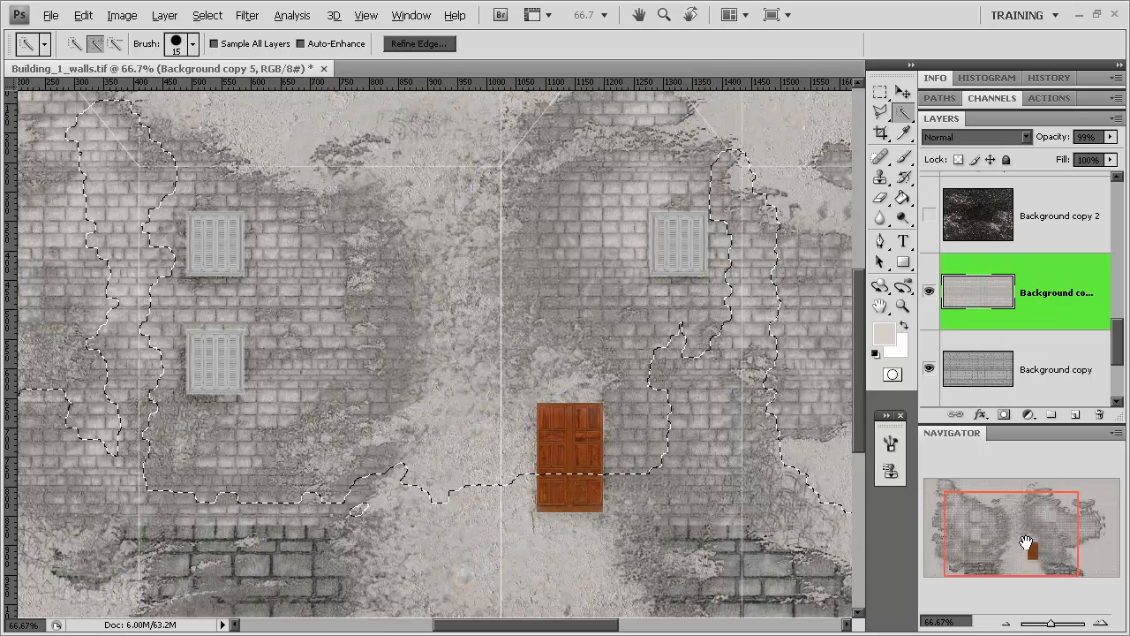
{"action": "left_click_drag", "start_coordinate": [1027, 542], "coordinate": [1054, 543]}
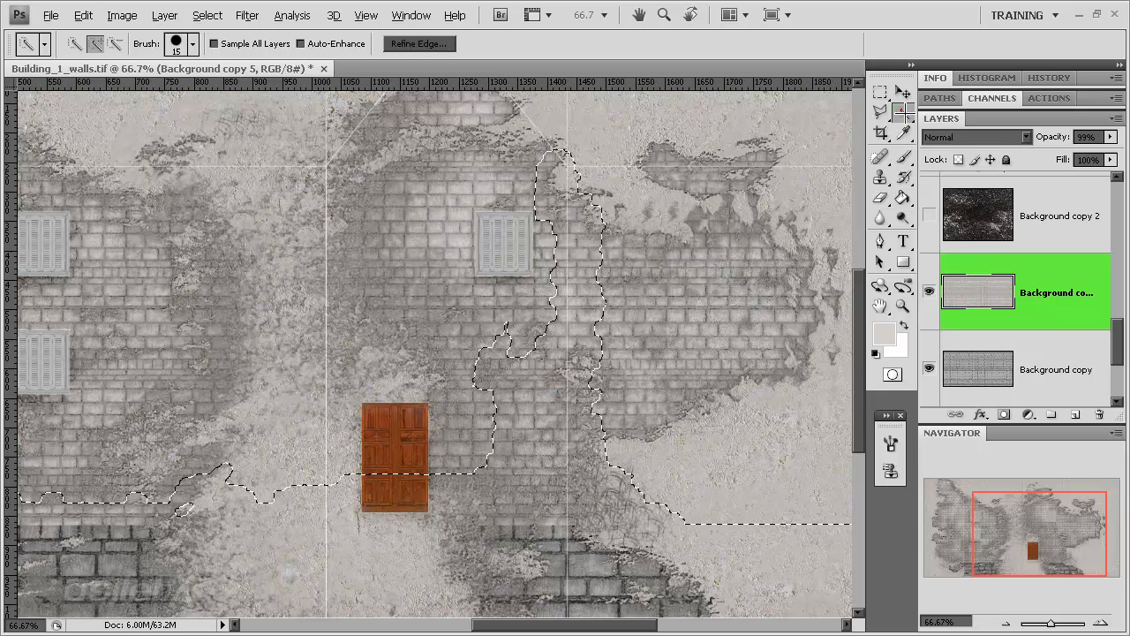
{"action": "left_click_drag", "start_coordinate": [1009, 544], "coordinate": [993, 541]}
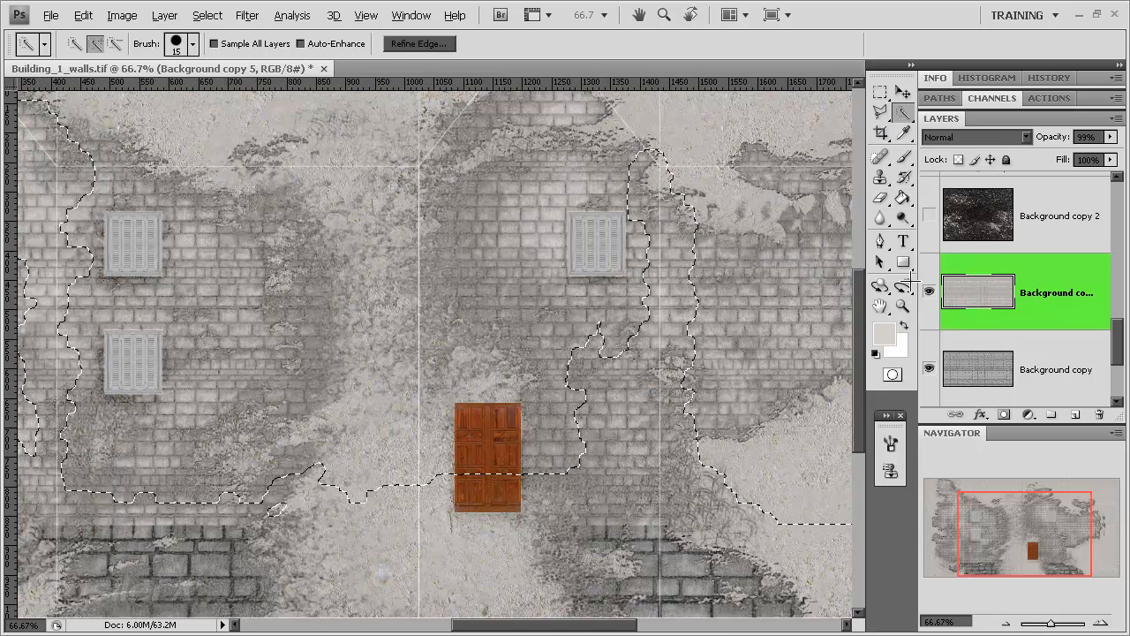
Step: Roughen the selection outline along the light bricks between the upper-floor window and door, and below the lower-floor window
{"action": "key", "text": "ctrl+shift+i"}
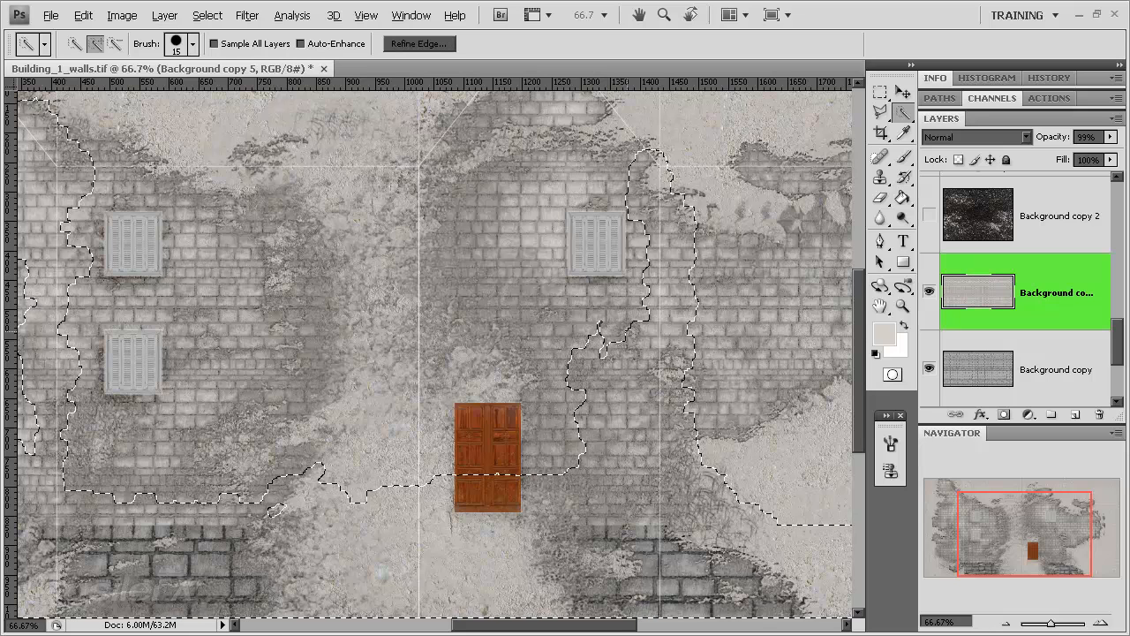
{"action": "left_click_drag", "start_coordinate": [980, 522], "coordinate": [963, 522]}
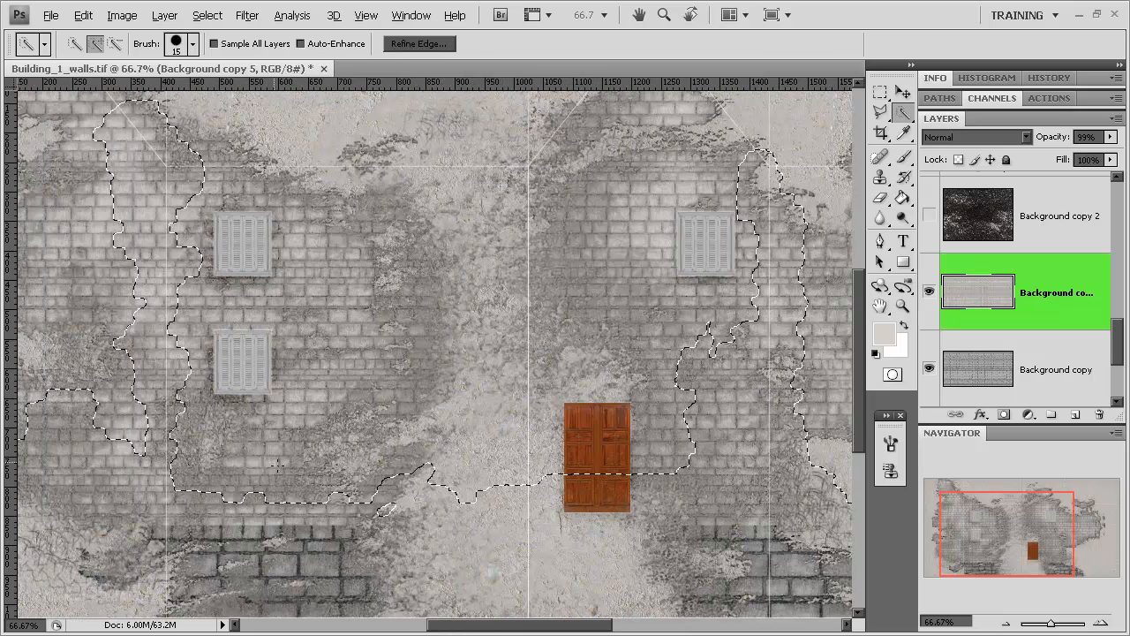
{"action": "left_click", "coordinate": [306, 478]}
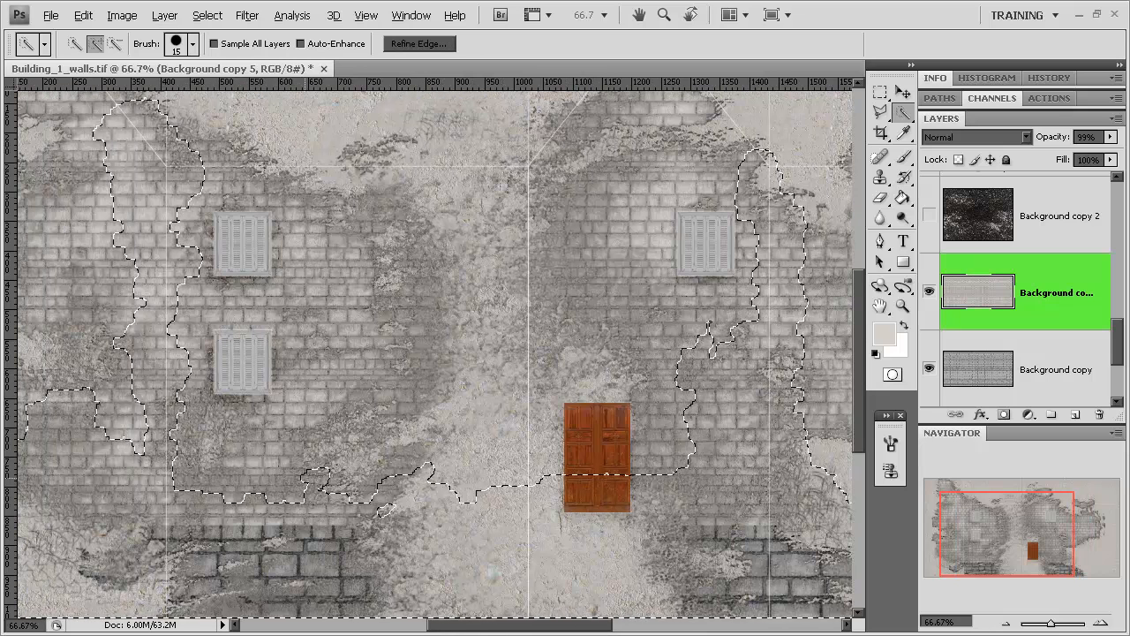
{"action": "left_click", "coordinate": [318, 498]}
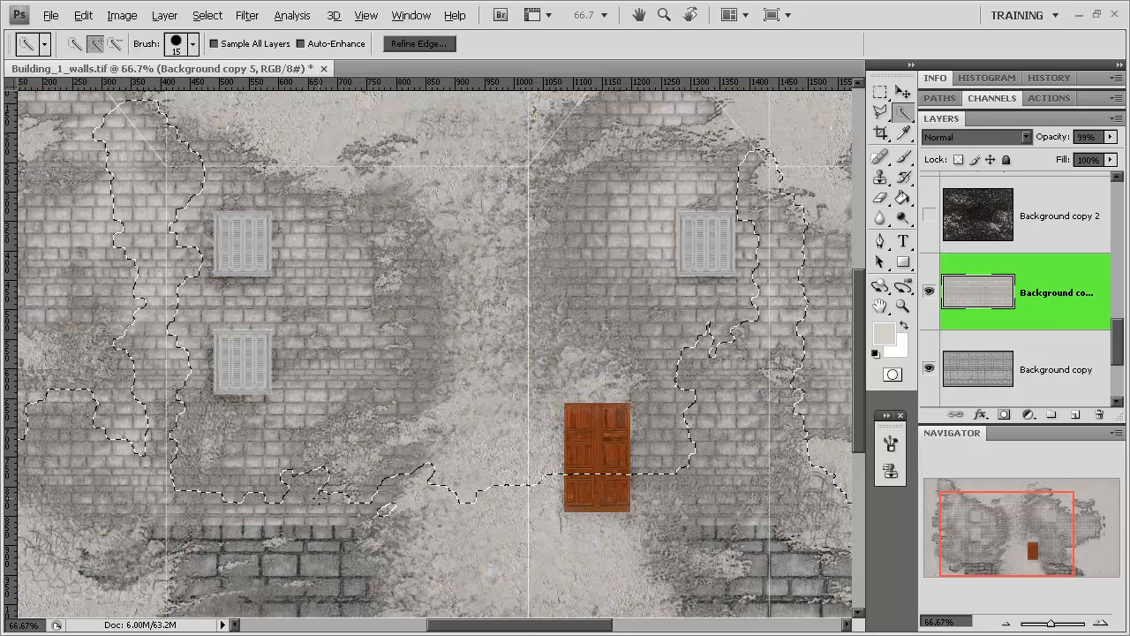
{"action": "left_click_drag", "start_coordinate": [972, 543], "coordinate": [954, 543]}
Step: Set the Quick Selection brush to 20 px and reshape the selection along the left brick column and beside the door
{"action": "left_click", "coordinate": [193, 43]}
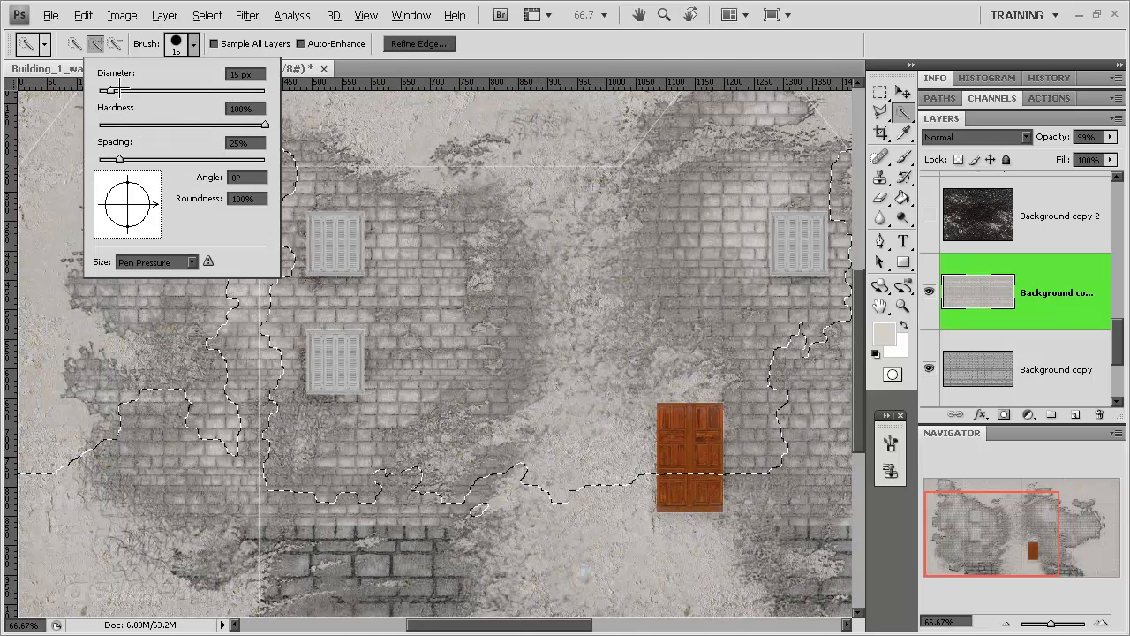
{"action": "left_click_drag", "start_coordinate": [109, 89], "coordinate": [113, 90]}
{"action": "left_click", "coordinate": [202, 311]}
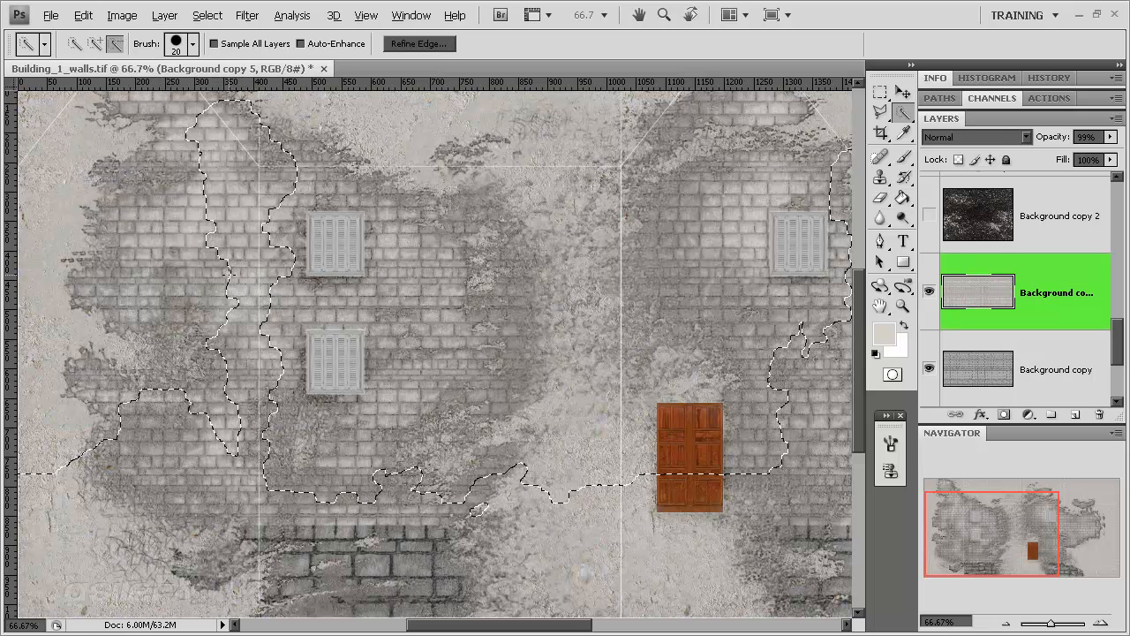
{"action": "left_click_drag", "start_coordinate": [233, 286], "coordinate": [236, 253]}
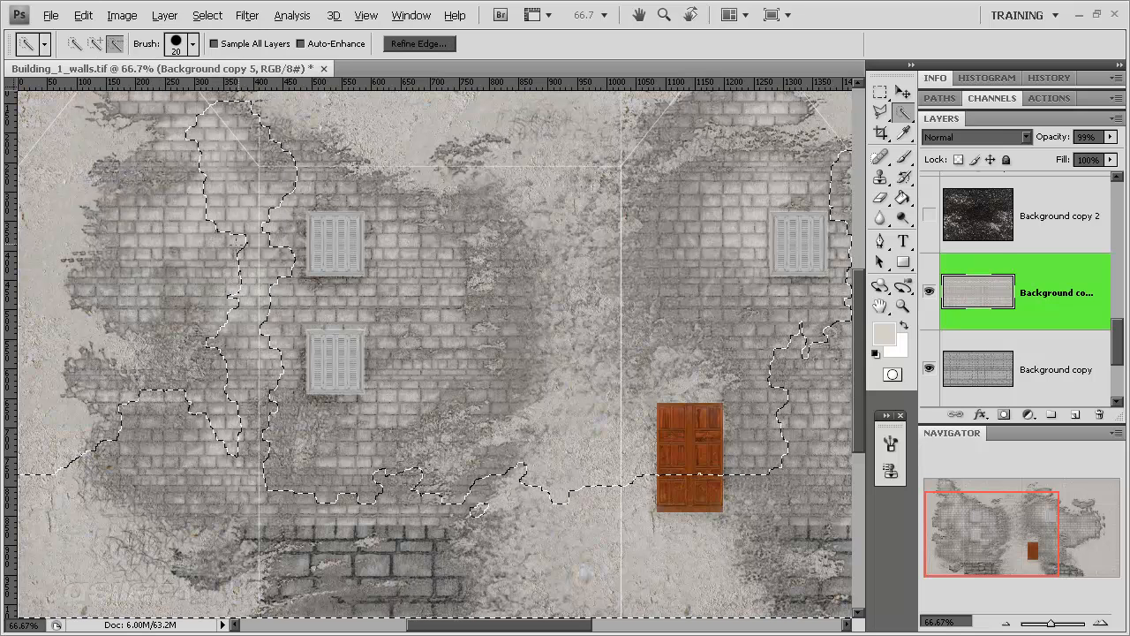
{"action": "left_click", "coordinate": [198, 201]}
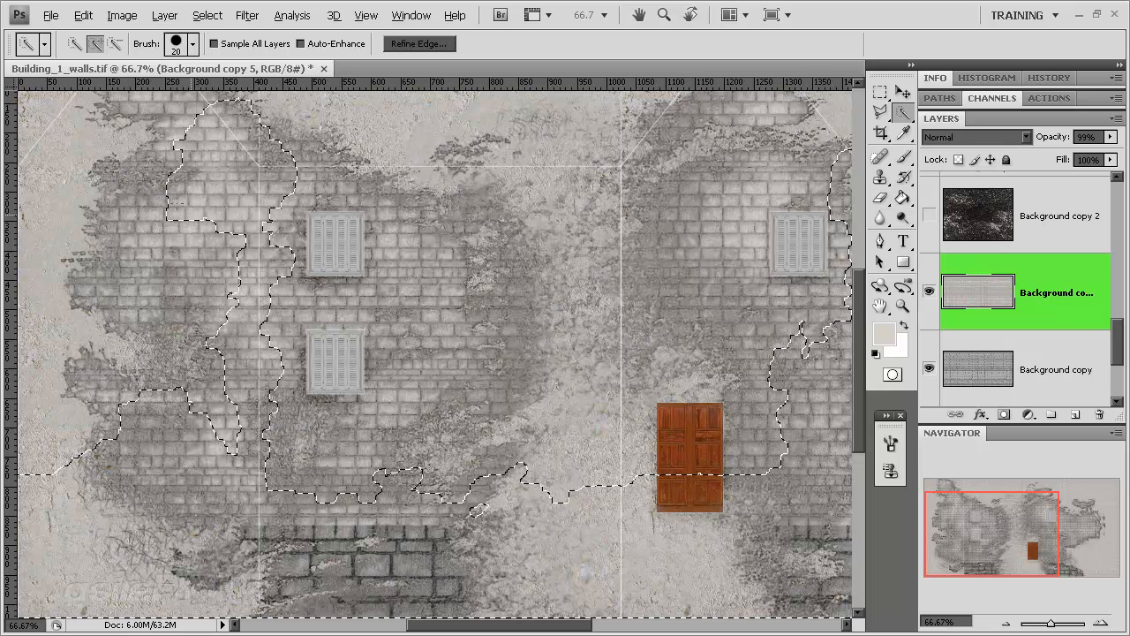
{"action": "left_click_drag", "start_coordinate": [198, 201], "coordinate": [196, 225]}
{"action": "left_click", "coordinate": [196, 227], "text": "alt"}
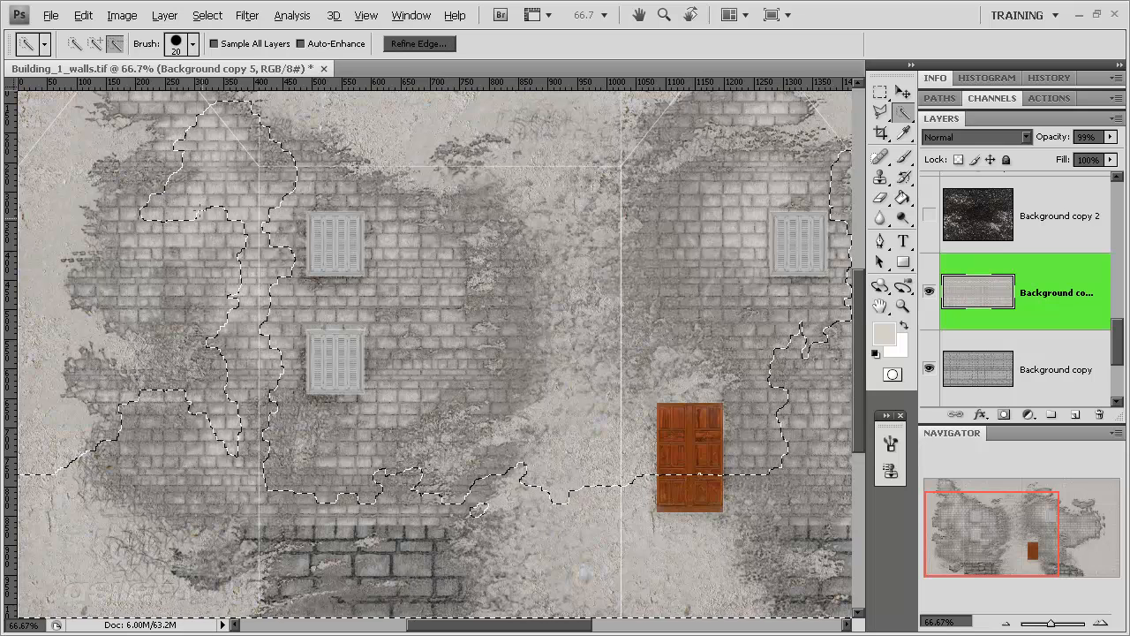
{"action": "left_click_drag", "start_coordinate": [1052, 569], "coordinate": [1017, 541]}
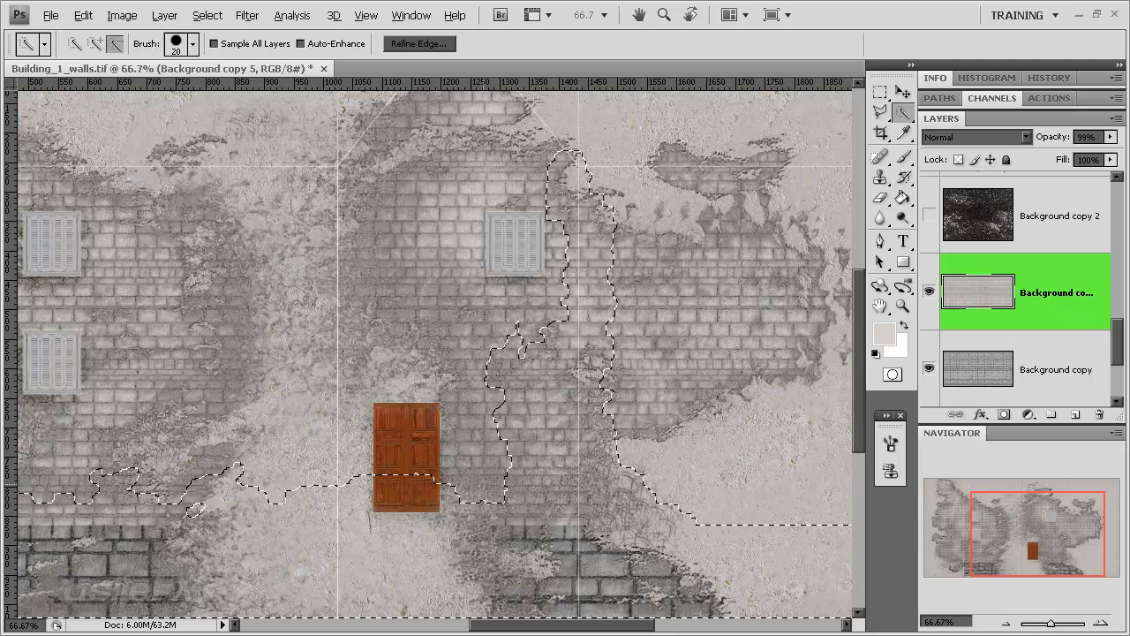
{"action": "left_click", "coordinate": [482, 491], "text": "alt"}
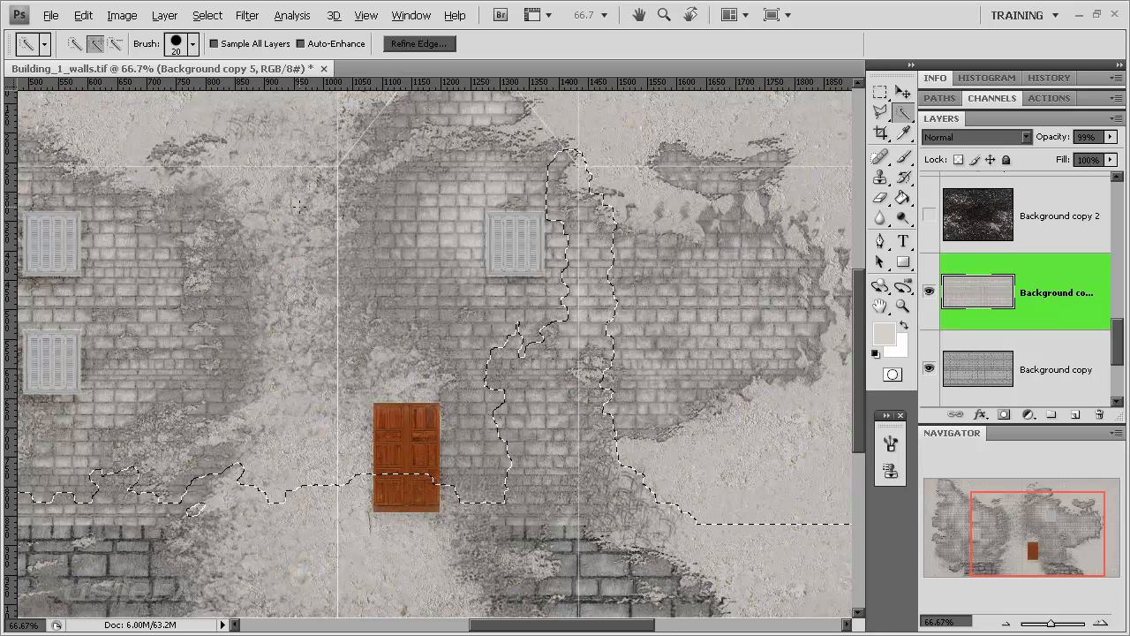
Step: Open Refine Edge for the selection, preview it on a white background and uncover the brick column for inspection
{"action": "left_click", "coordinate": [1005, 417]}
{"action": "right_click", "coordinate": [619, 295]}
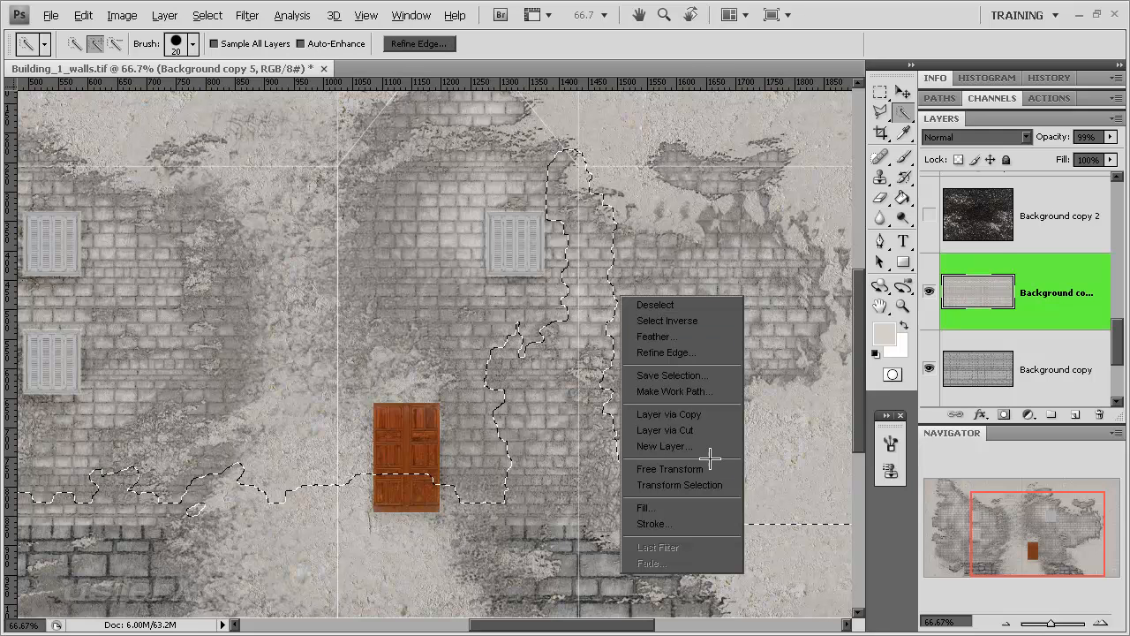
{"action": "left_click", "coordinate": [715, 352]}
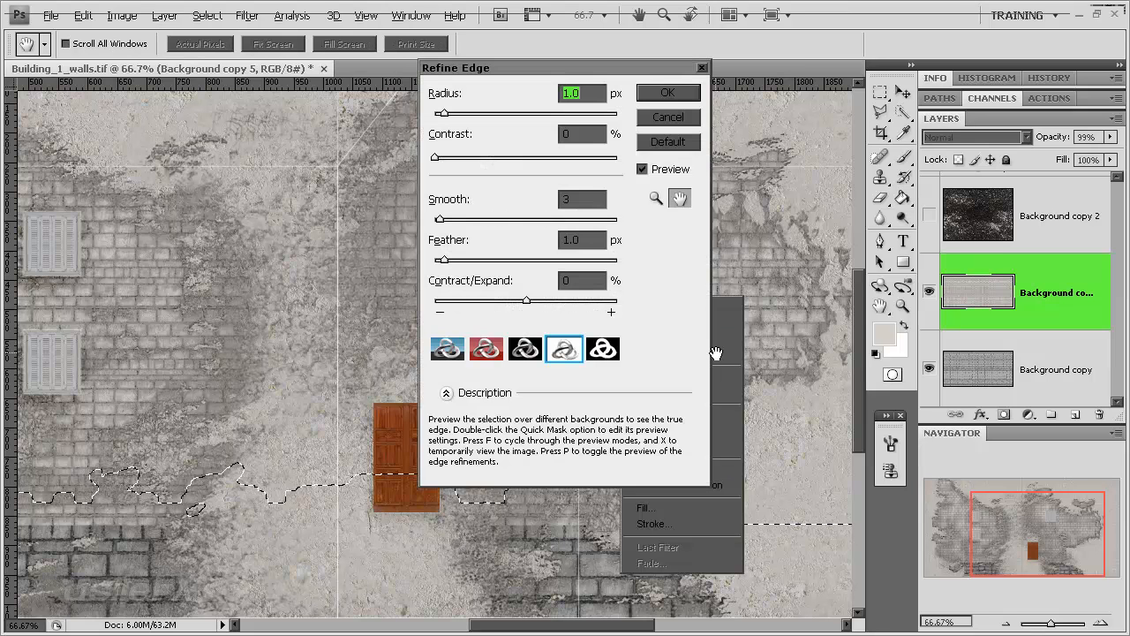
{"action": "left_click", "coordinate": [564, 348]}
{"action": "left_click_drag", "start_coordinate": [582, 68], "coordinate": [305, 104]}
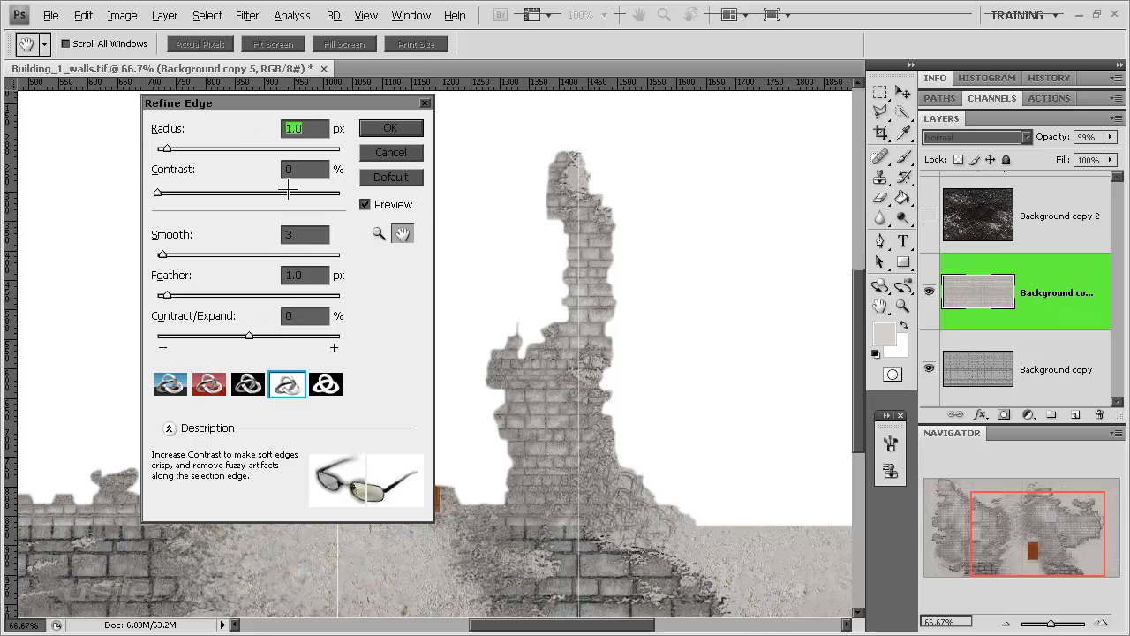
Step: Refine the selection edge with contrast 68%, smooth 5, radius 1.1 px and contract/expand +36%
{"action": "left_click_drag", "start_coordinate": [228, 193], "coordinate": [281, 192]}
{"action": "mouse_move", "coordinate": [163, 255]}
{"action": "left_mouse_down"}
{"action": "mouse_move", "coordinate": [203, 254]}
{"action": "mouse_move", "coordinate": [151, 254]}
{"action": "mouse_move", "coordinate": [166, 254]}
{"action": "left_mouse_up"}
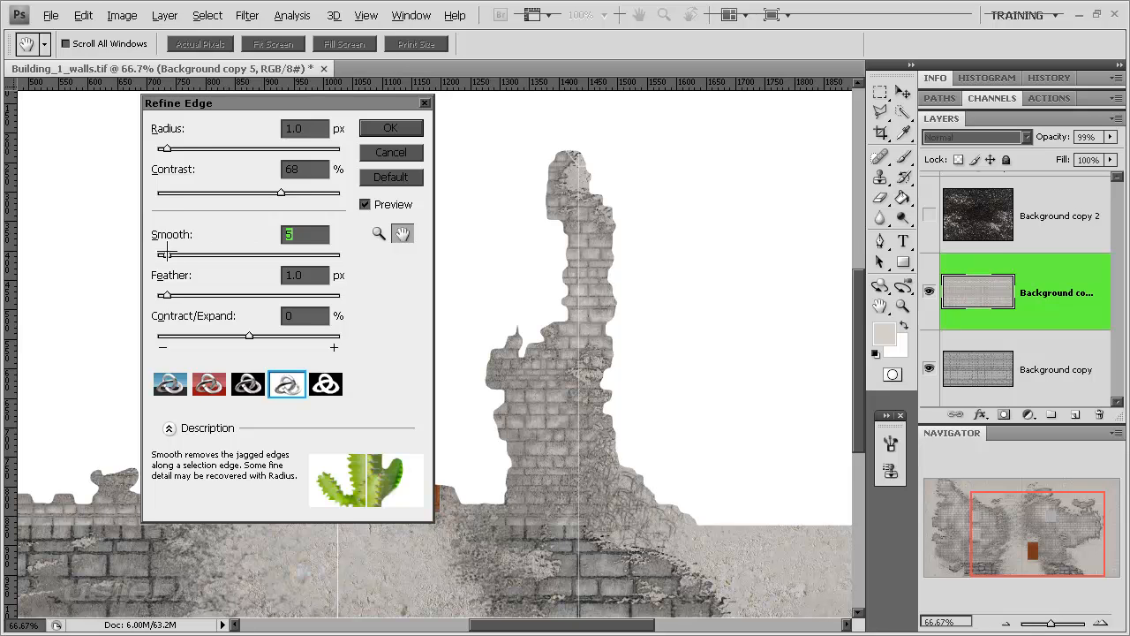
{"action": "mouse_move", "coordinate": [166, 148]}
{"action": "left_mouse_down"}
{"action": "mouse_move", "coordinate": [187, 148]}
{"action": "mouse_move", "coordinate": [168, 149]}
{"action": "left_mouse_up"}
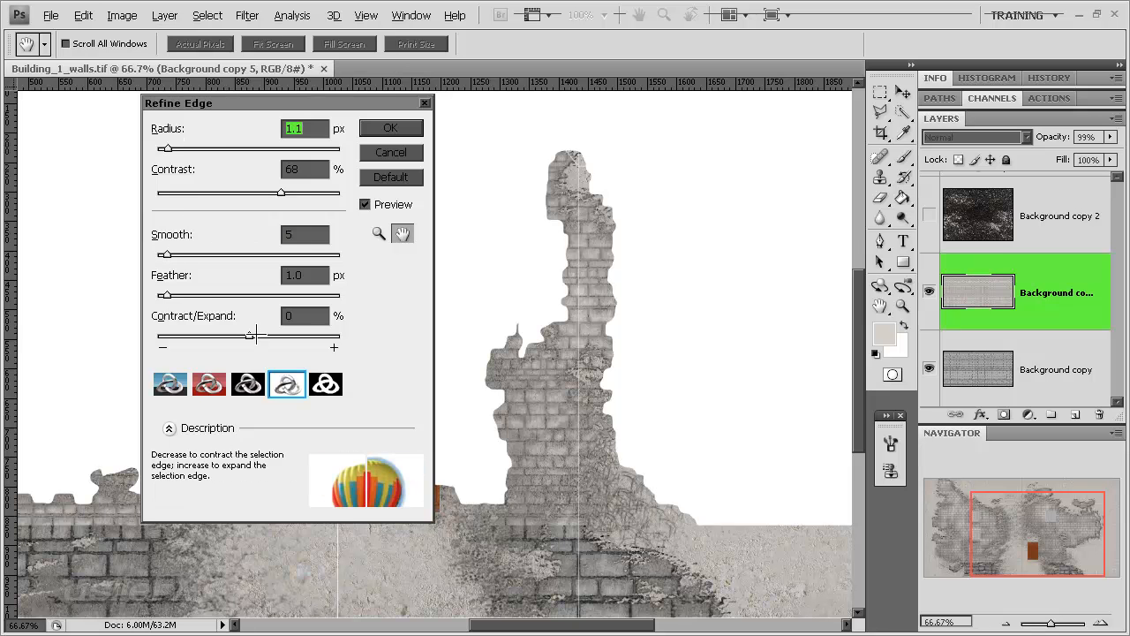
{"action": "left_click_drag", "start_coordinate": [250, 336], "coordinate": [207, 336]}
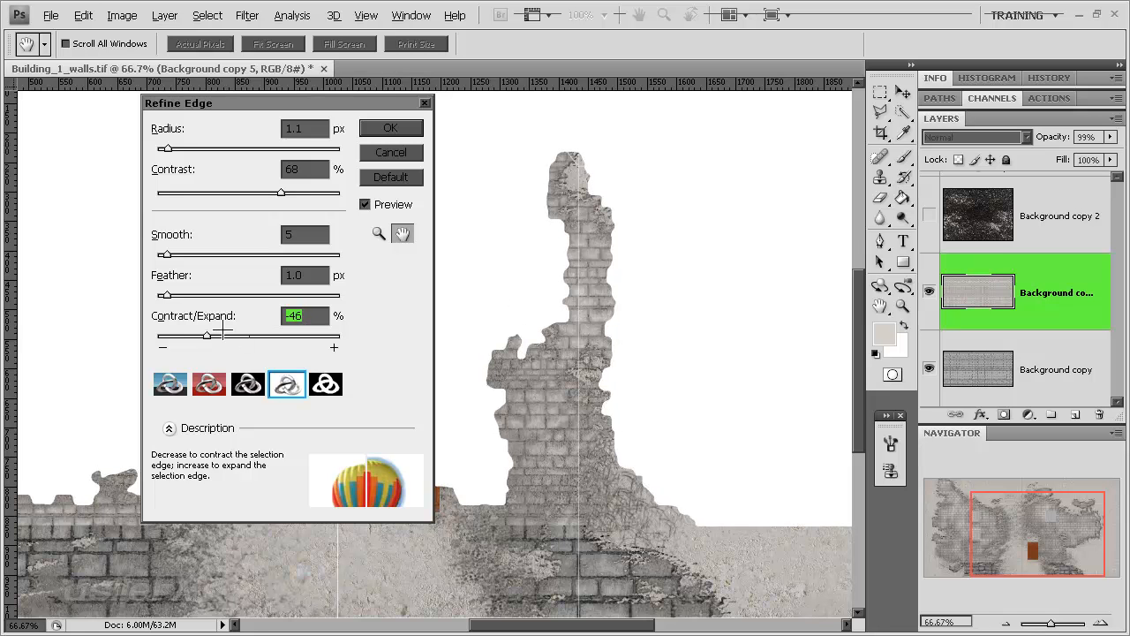
{"action": "left_click_drag", "start_coordinate": [290, 336], "coordinate": [282, 336]}
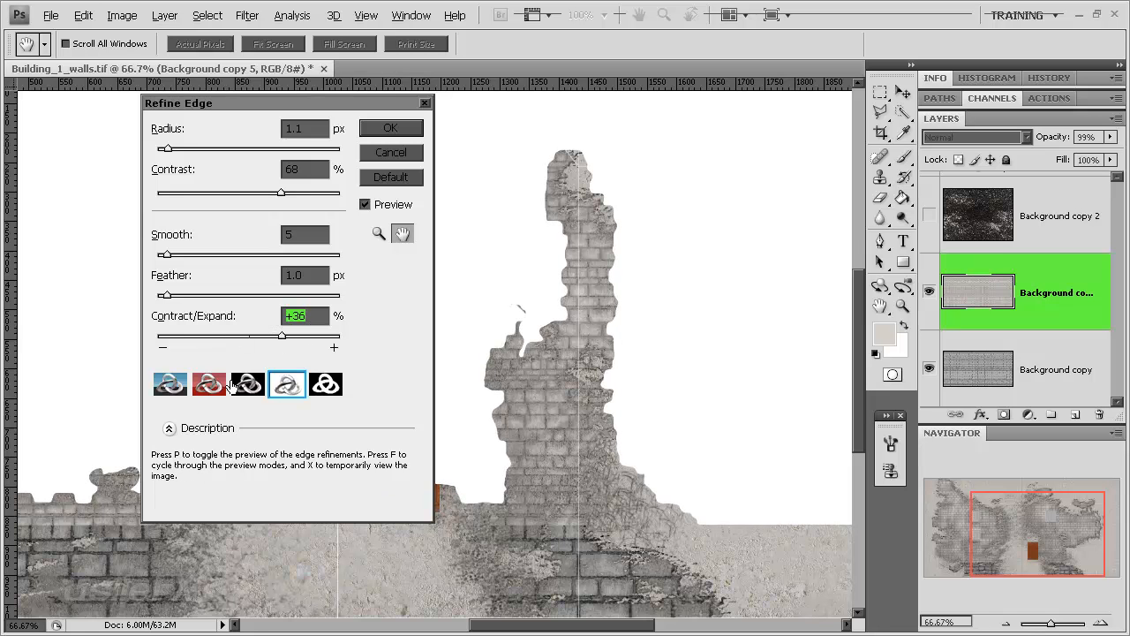
Step: Compare the standard, quick mask, black, white and mask previews of the refined selection, ending on the red quick mask
{"action": "left_click", "coordinate": [248, 384]}
{"action": "left_click", "coordinate": [214, 392]}
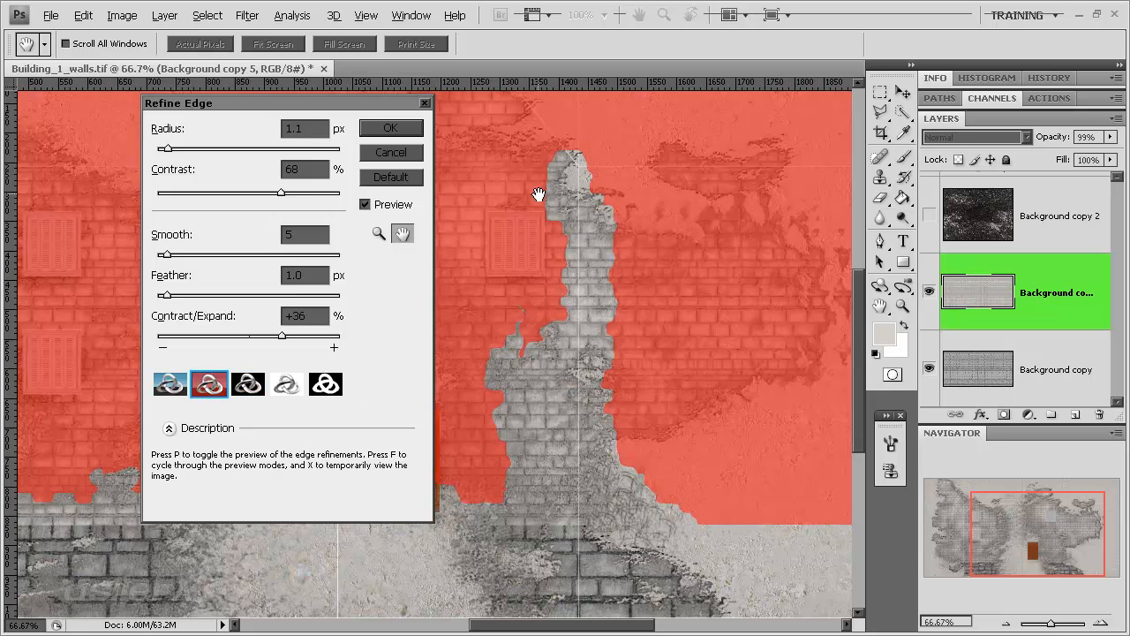
{"action": "left_click", "coordinate": [170, 384]}
{"action": "left_click", "coordinate": [209, 383]}
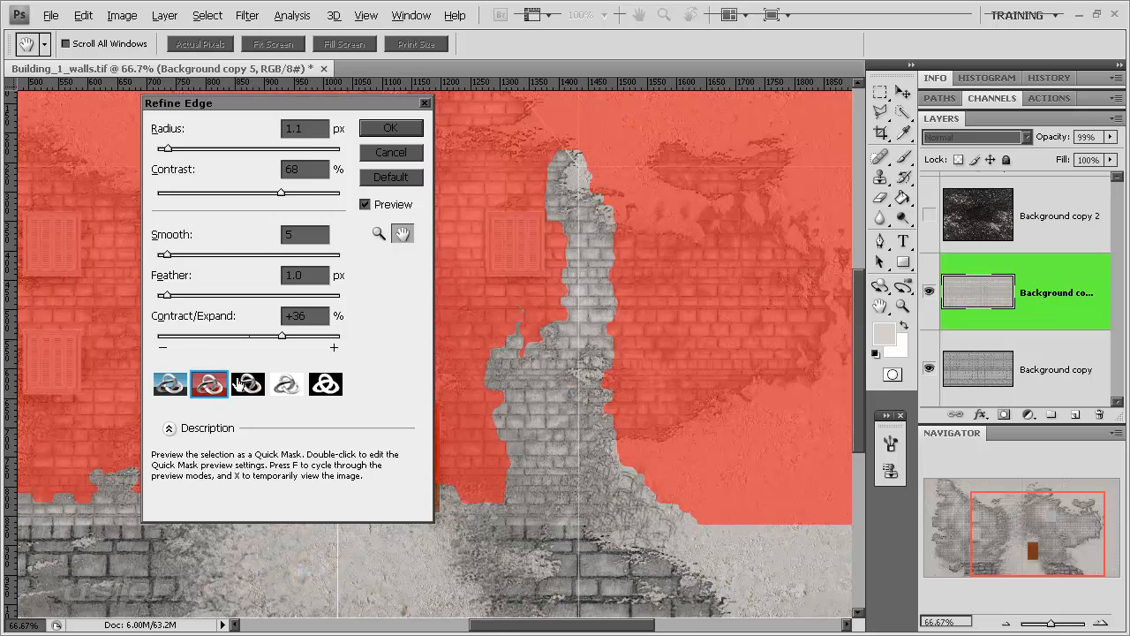
{"action": "left_click", "coordinate": [323, 383]}
{"action": "left_click", "coordinate": [287, 383]}
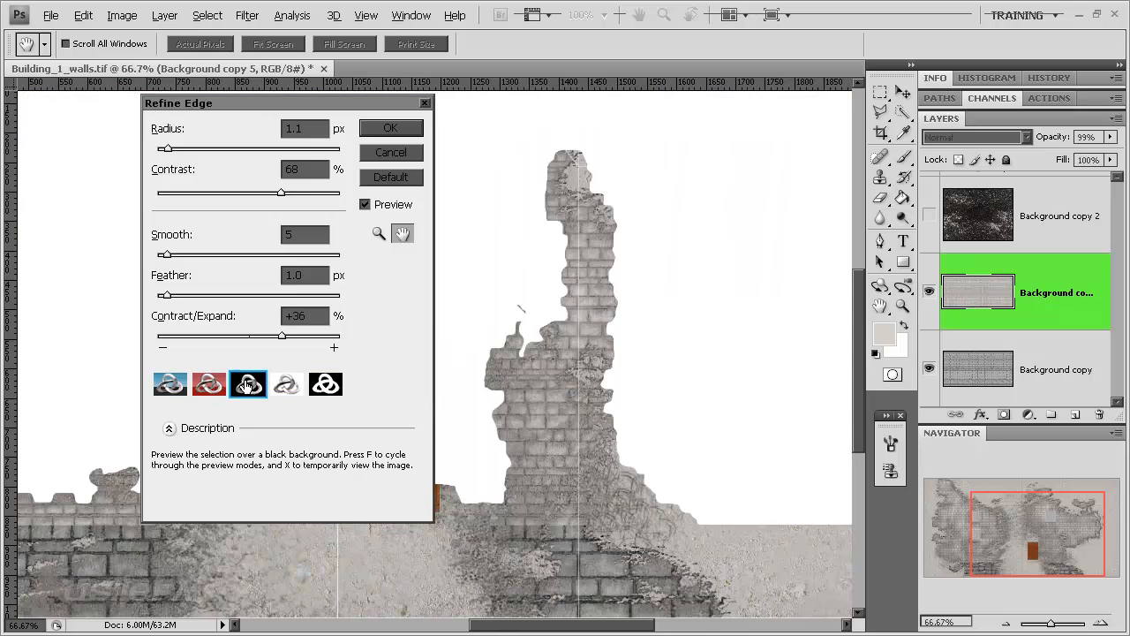
{"action": "left_click", "coordinate": [247, 383]}
{"action": "left_click", "coordinate": [210, 382]}
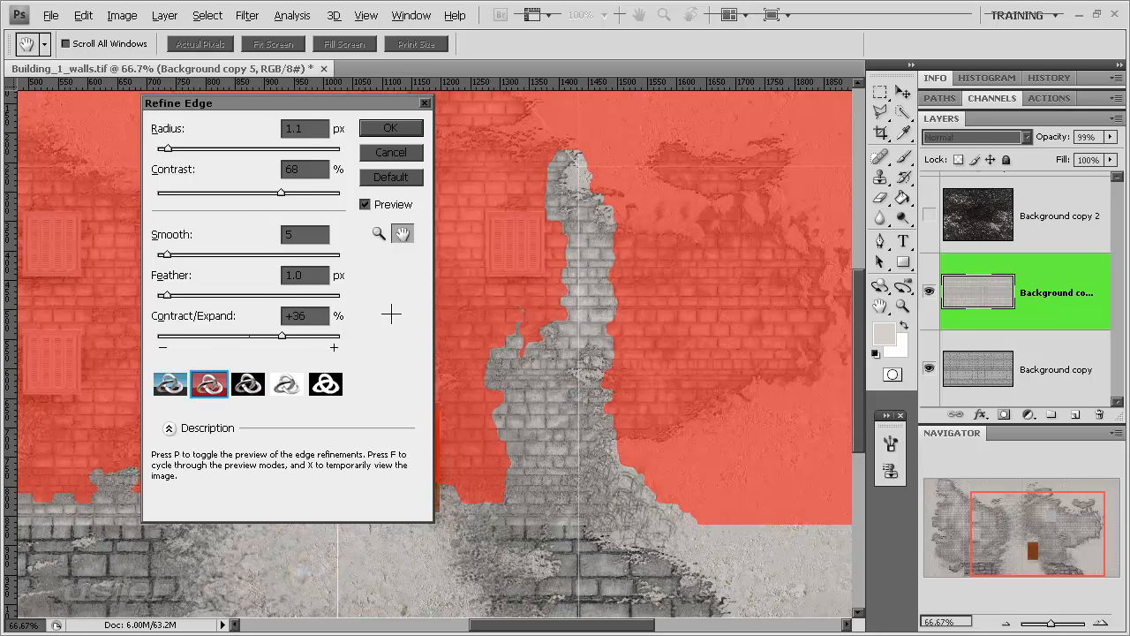
Step: Accept the edge refinement with contrast at 78%, and add an inverted layer mask from the selection to the light brick layer
{"action": "left_click_drag", "start_coordinate": [280, 193], "coordinate": [307, 193]}
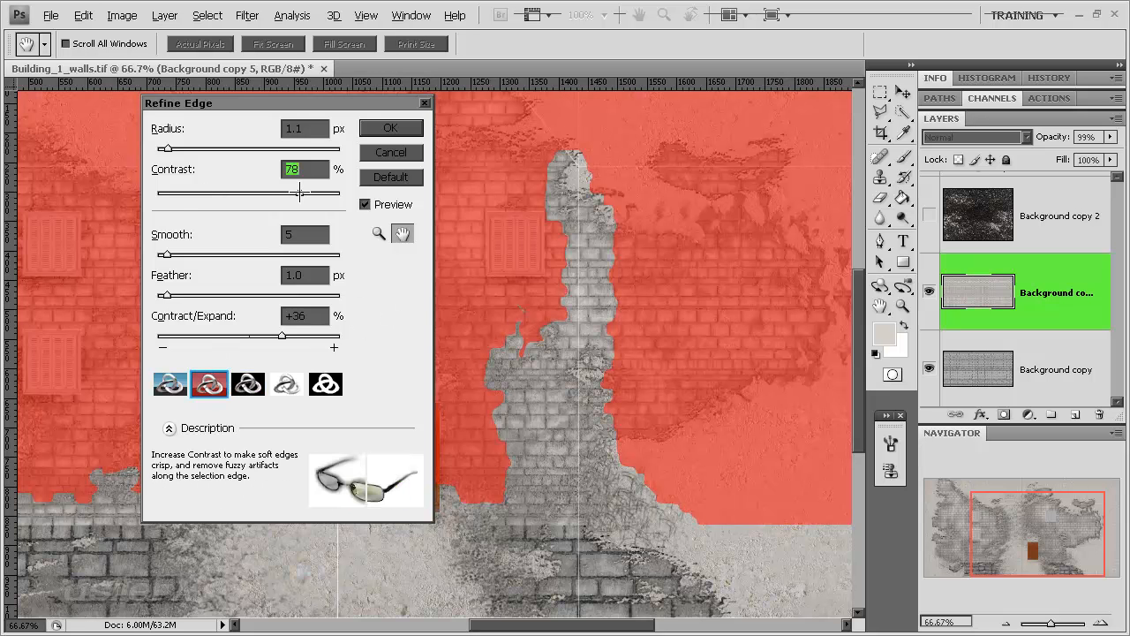
{"action": "left_click", "coordinate": [391, 129]}
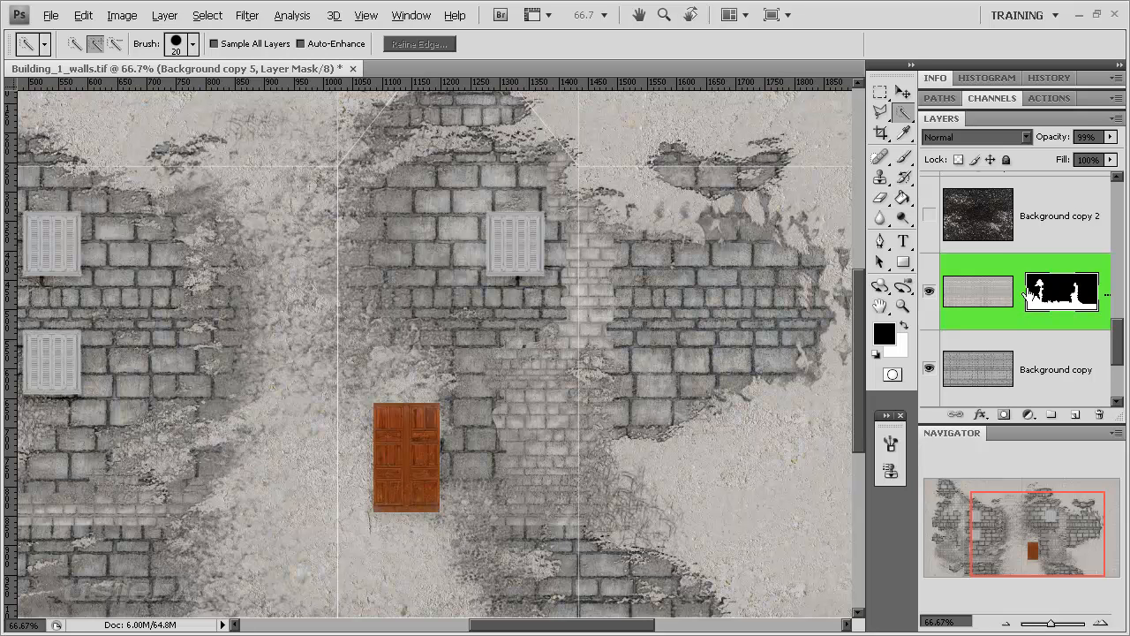
{"action": "key", "text": "ctrl+i"}
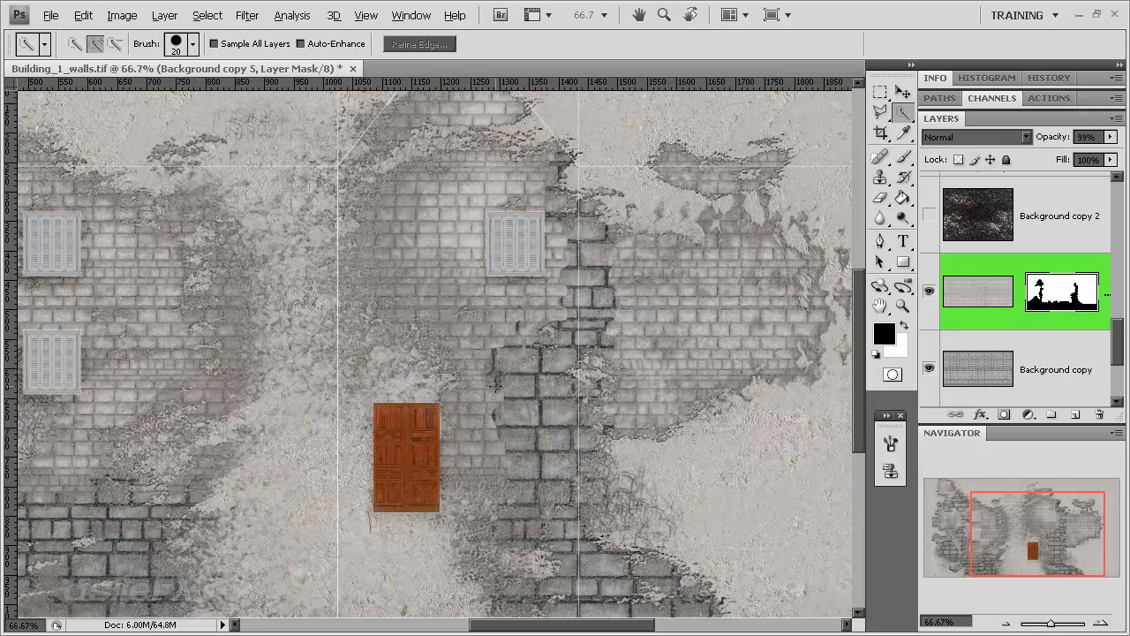
{"action": "left_click_drag", "start_coordinate": [1001, 515], "coordinate": [1029, 548]}
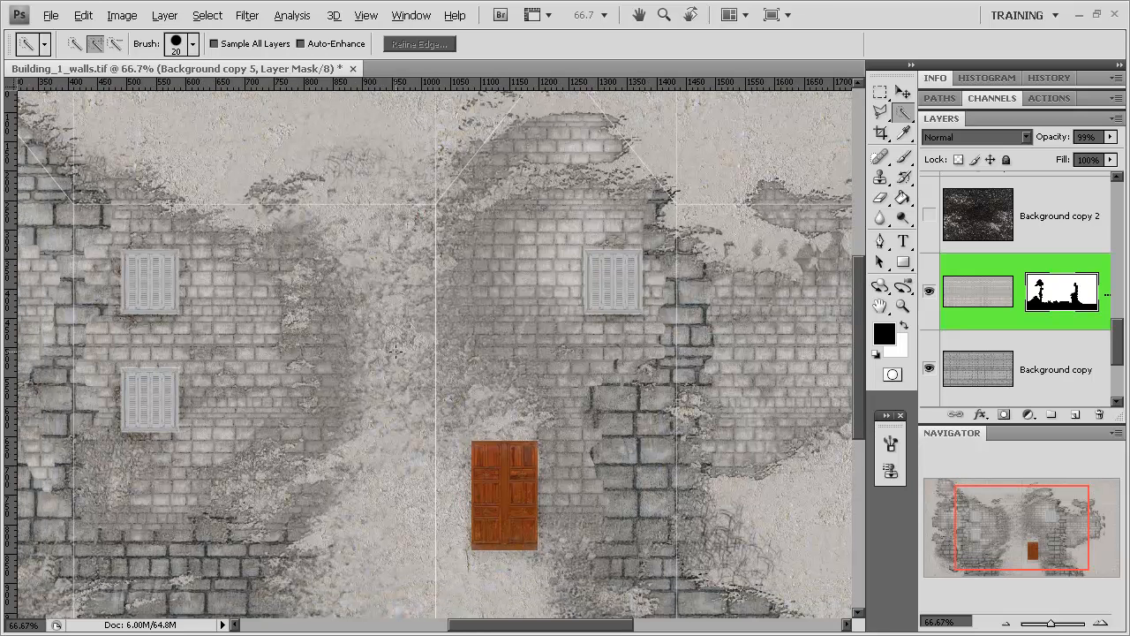
Step: Find the plaster layer with the splattered mask, compare the wall with it hidden and shown, and select it
{"action": "scroll", "coordinate": [1065, 318], "scroll_direction": "up", "scroll_amount": 4}
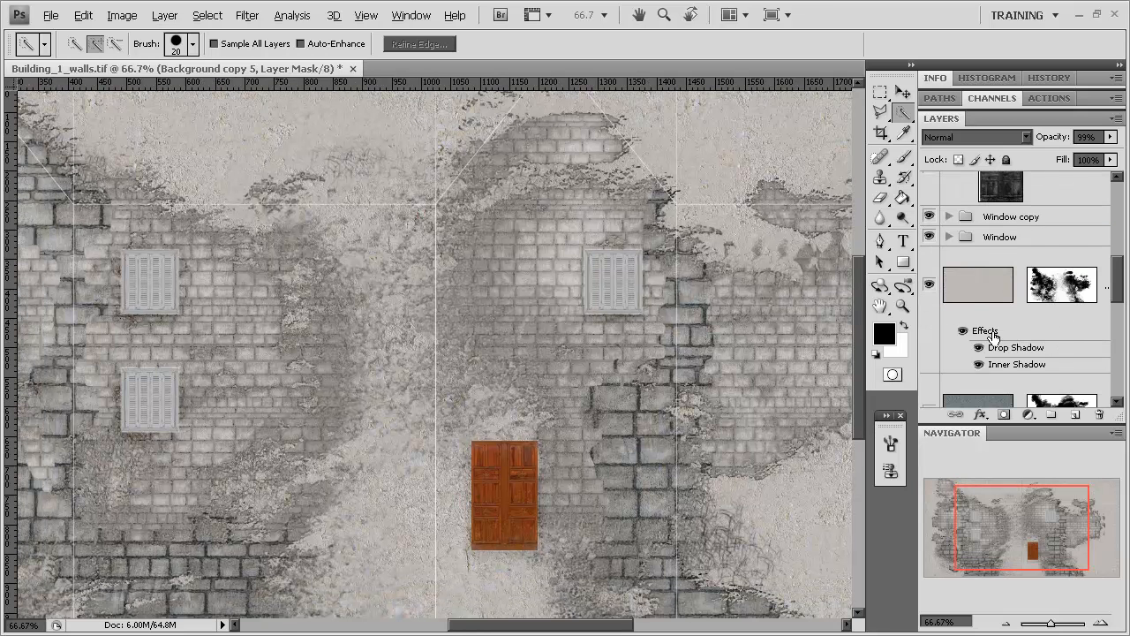
{"action": "scroll", "coordinate": [967, 315], "scroll_direction": "up", "scroll_amount": 3}
{"action": "scroll", "coordinate": [969, 316], "scroll_direction": "down", "scroll_amount": 3}
{"action": "left_click", "coordinate": [929, 284]}
{"action": "left_click", "coordinate": [929, 284]}
{"action": "left_click", "coordinate": [987, 281]}
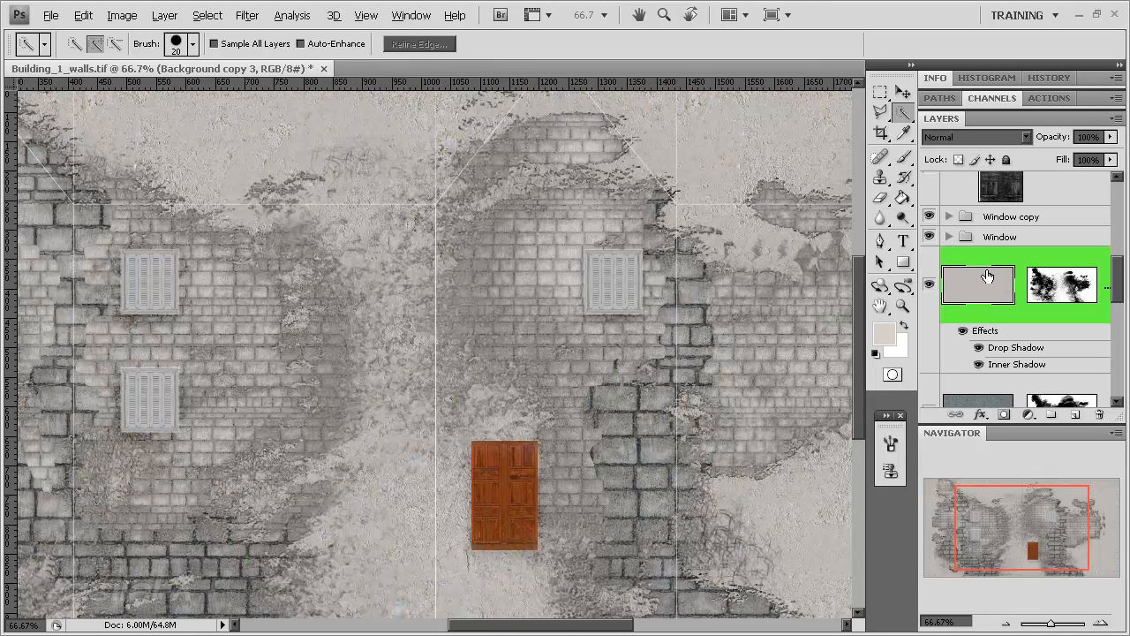
Step: Compare the plaster layer with its Drop Shadow and Inner Shadow effects switched off and back on
{"action": "left_click", "coordinate": [979, 349]}
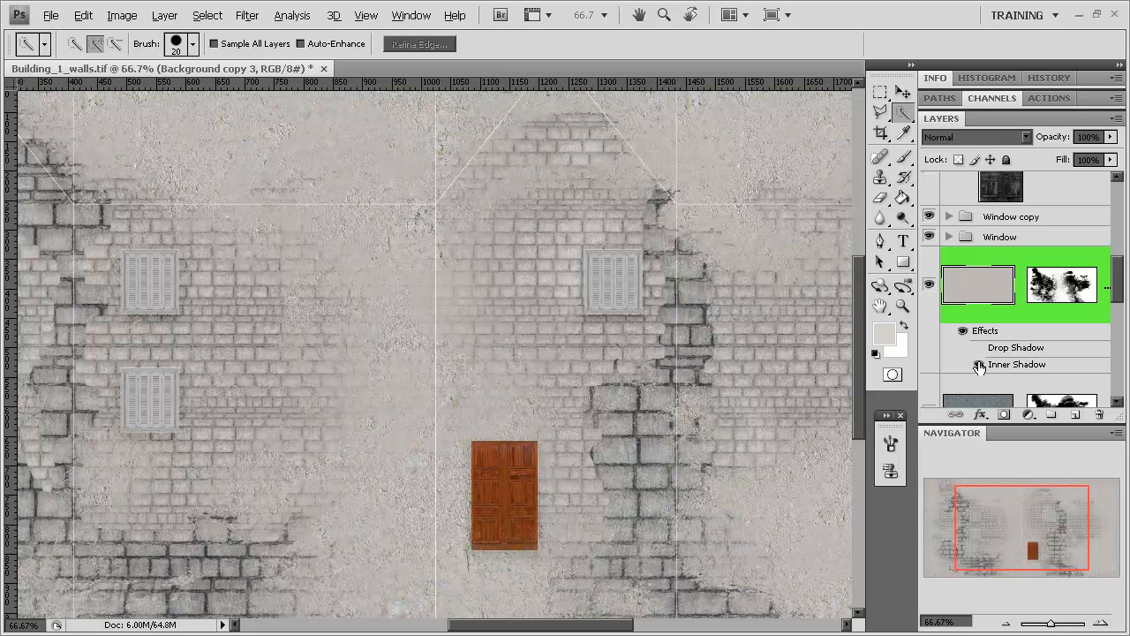
{"action": "left_click", "coordinate": [979, 365]}
{"action": "left_click", "coordinate": [978, 365]}
{"action": "left_click", "coordinate": [979, 365]}
{"action": "left_click", "coordinate": [978, 364]}
{"action": "left_click", "coordinate": [978, 348]}
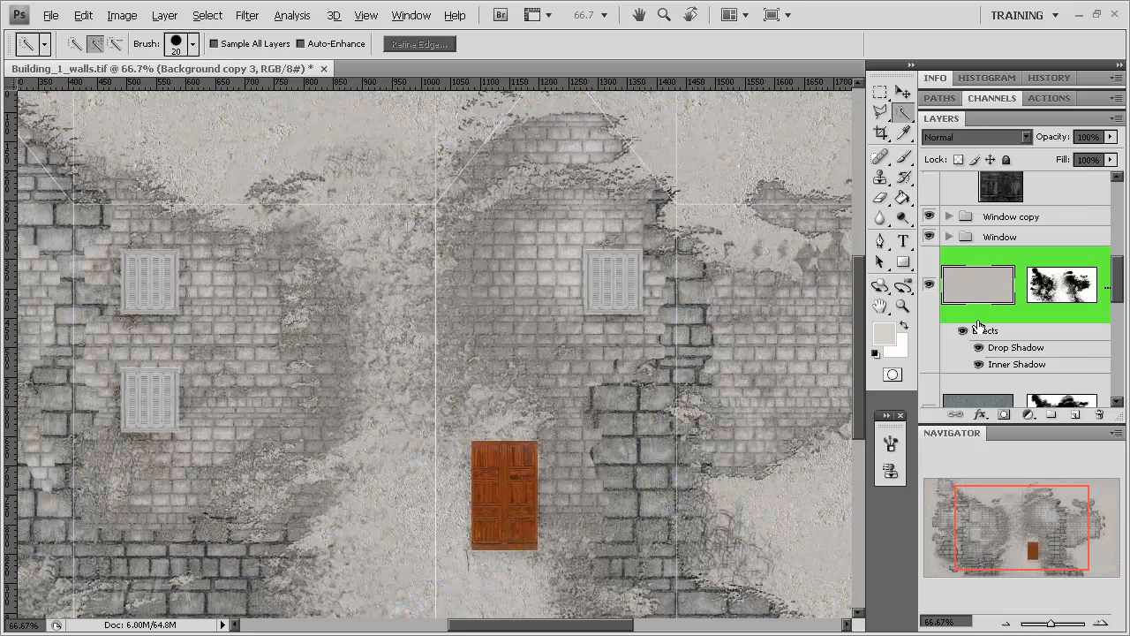
Step: Review the plaster layer's Drop Shadow settings, keeping its opacity at 100%, and accept the layer style
{"action": "double_click", "coordinate": [991, 284]}
{"action": "left_click", "coordinate": [604, 238]}
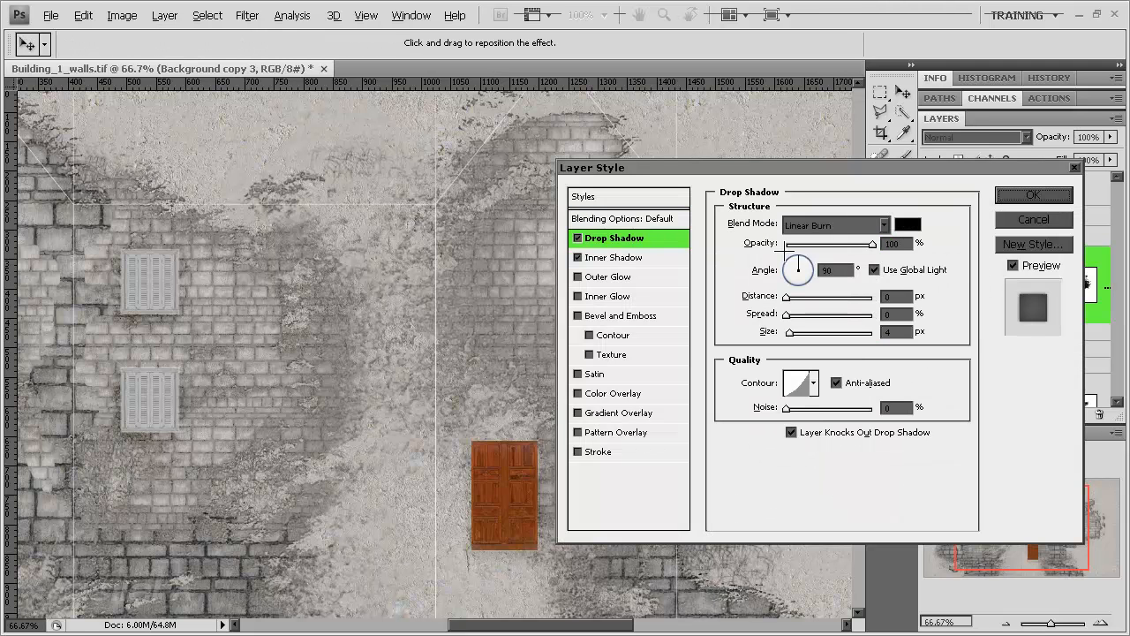
{"action": "left_click_drag", "start_coordinate": [872, 246], "coordinate": [902, 245]}
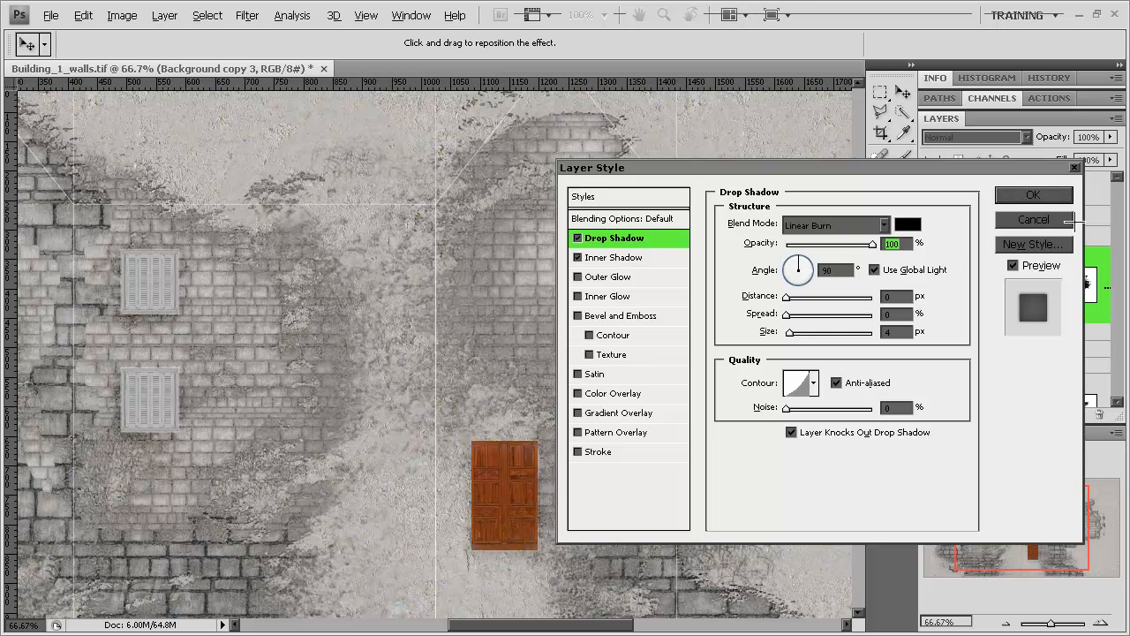
{"action": "left_click", "coordinate": [1033, 196]}
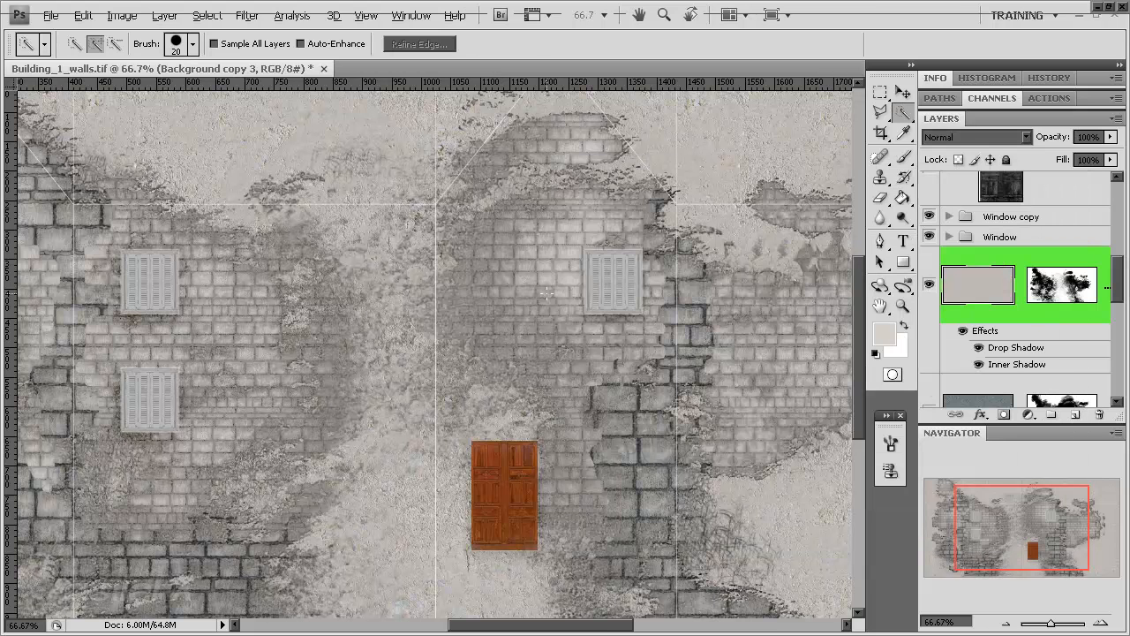
Step: Invert the layer mask of the light brick layer Background copy 5 to swap the light and dark brick areas
{"action": "mouse_move", "coordinate": [1007, 515]}
{"action": "left_mouse_down"}
{"action": "mouse_move", "coordinate": [1035, 512]}
{"action": "mouse_move", "coordinate": [990, 521]}
{"action": "left_mouse_up"}
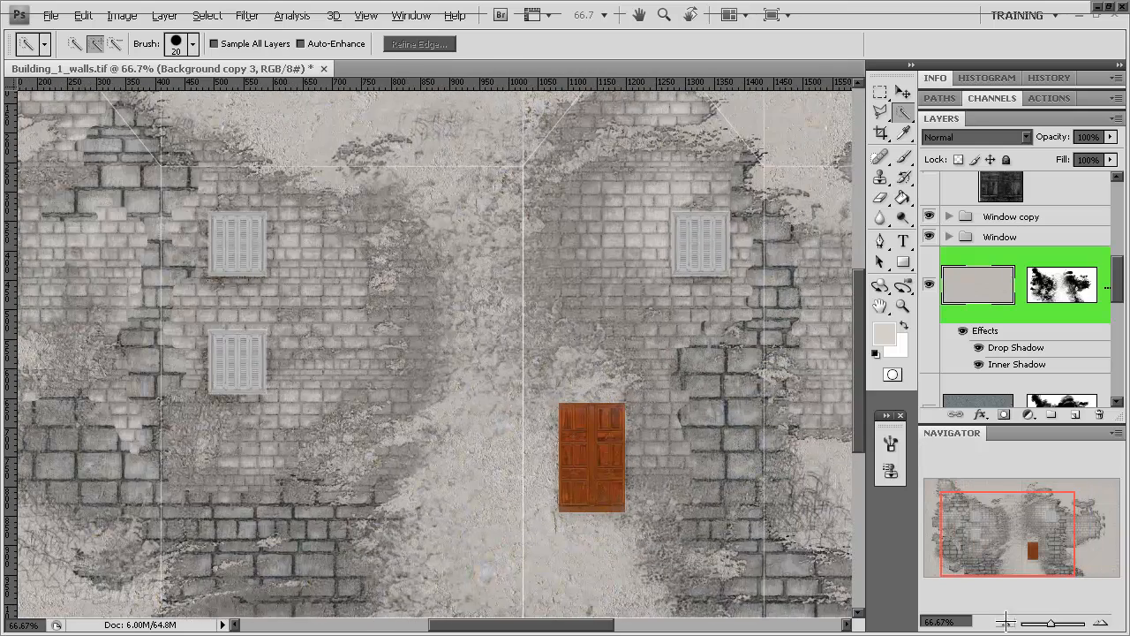
{"action": "left_click", "coordinate": [1006, 622]}
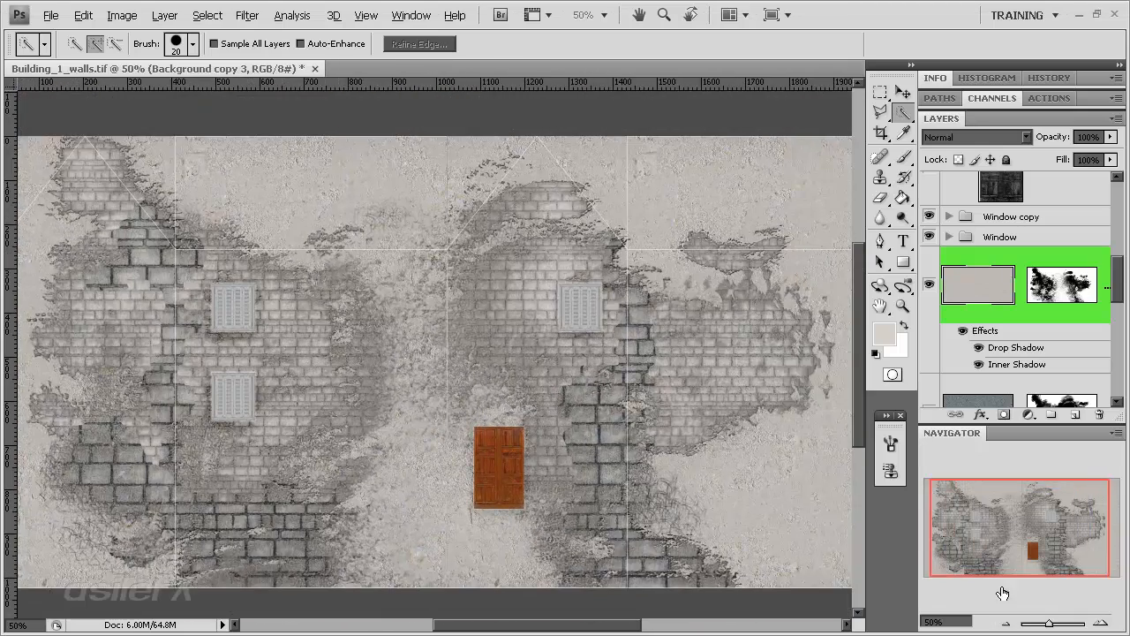
{"action": "left_click", "coordinate": [1100, 622]}
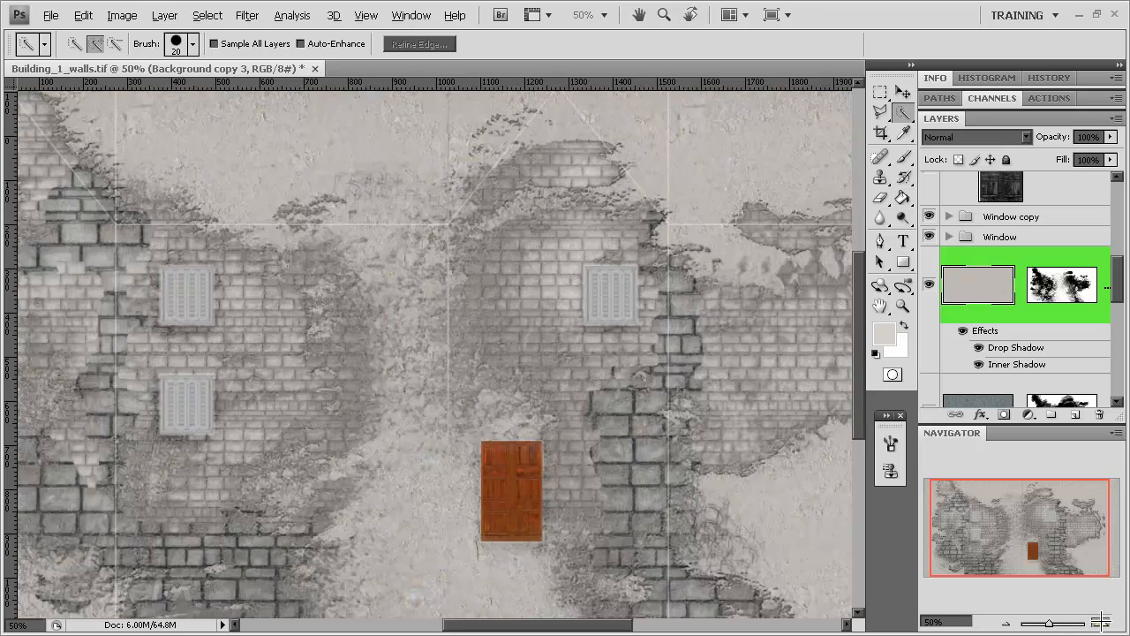
{"action": "left_click_drag", "start_coordinate": [1041, 552], "coordinate": [1041, 539]}
{"action": "left_click", "coordinate": [1101, 623]}
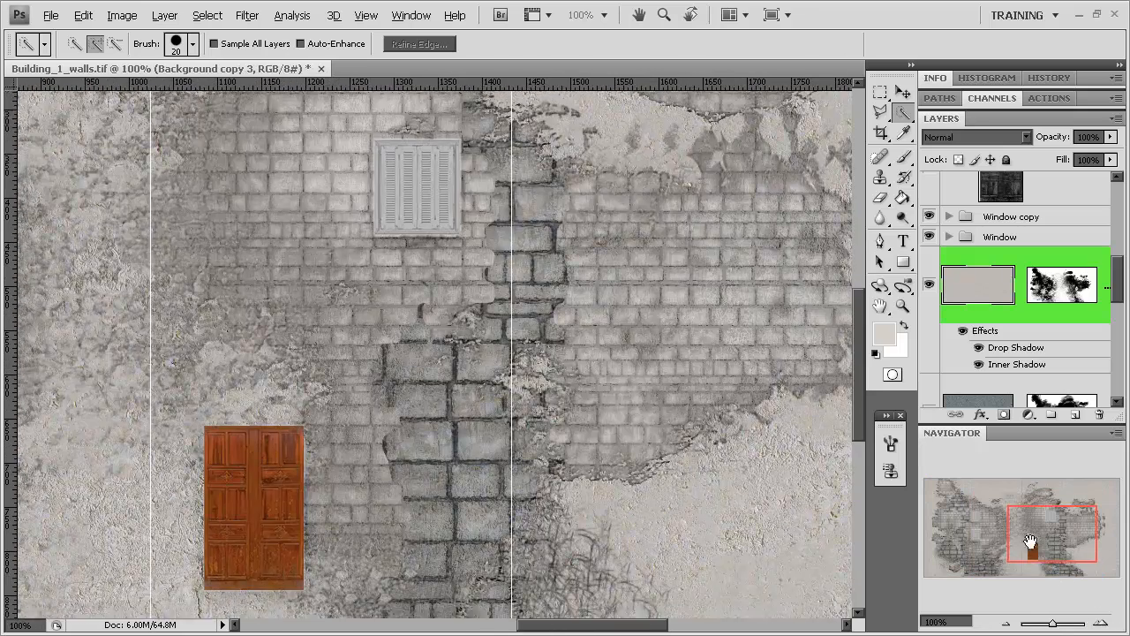
{"action": "scroll", "coordinate": [1086, 357], "scroll_direction": "down", "scroll_amount": 5}
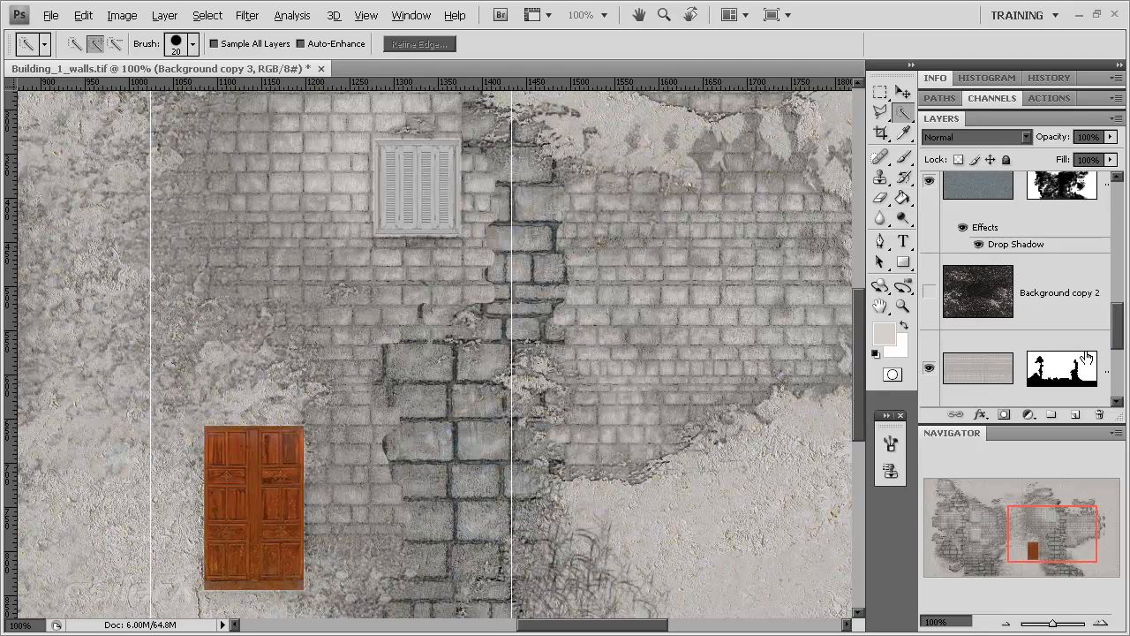
{"action": "left_click", "coordinate": [1056, 216]}
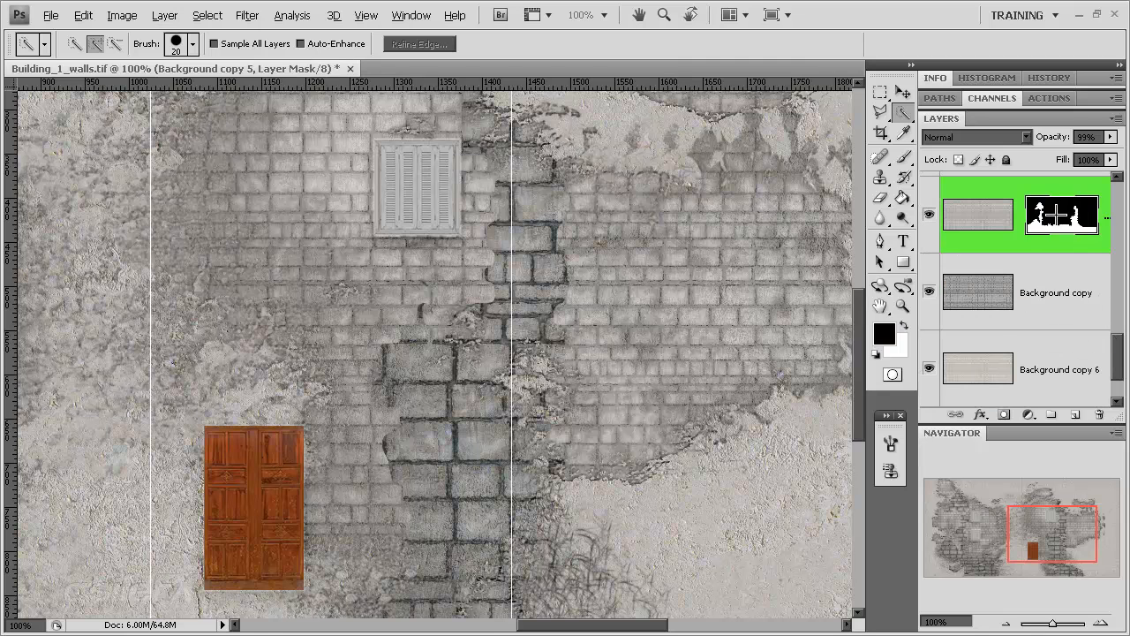
{"action": "key", "text": "ctrl+i"}
{"action": "left_click", "coordinate": [1006, 623]}
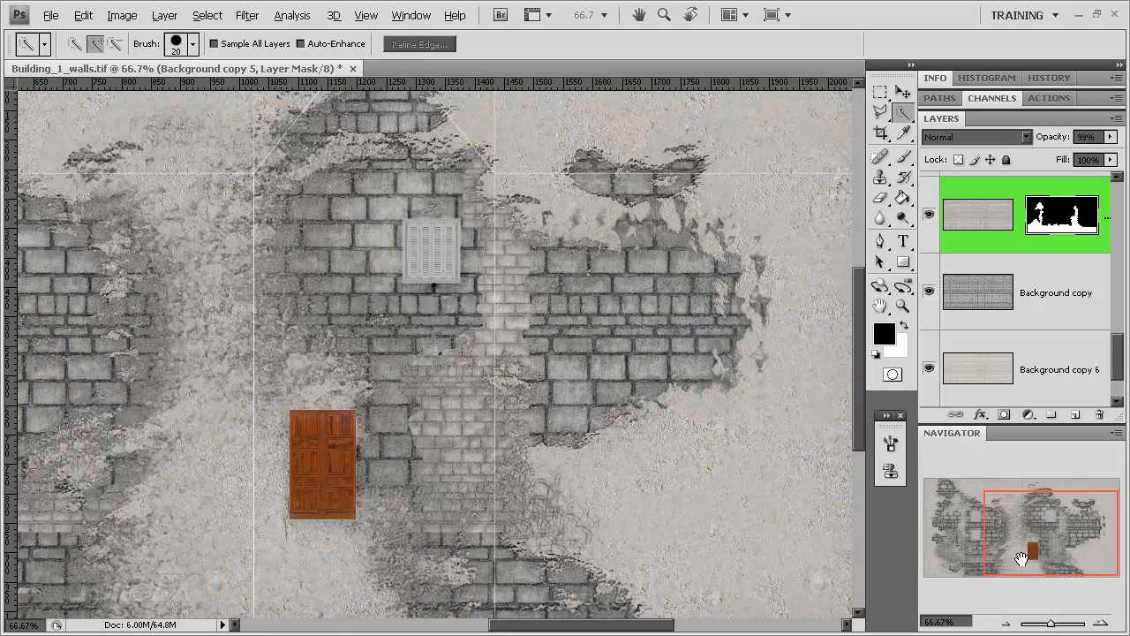
{"action": "left_click_drag", "start_coordinate": [1021, 558], "coordinate": [991, 552]}
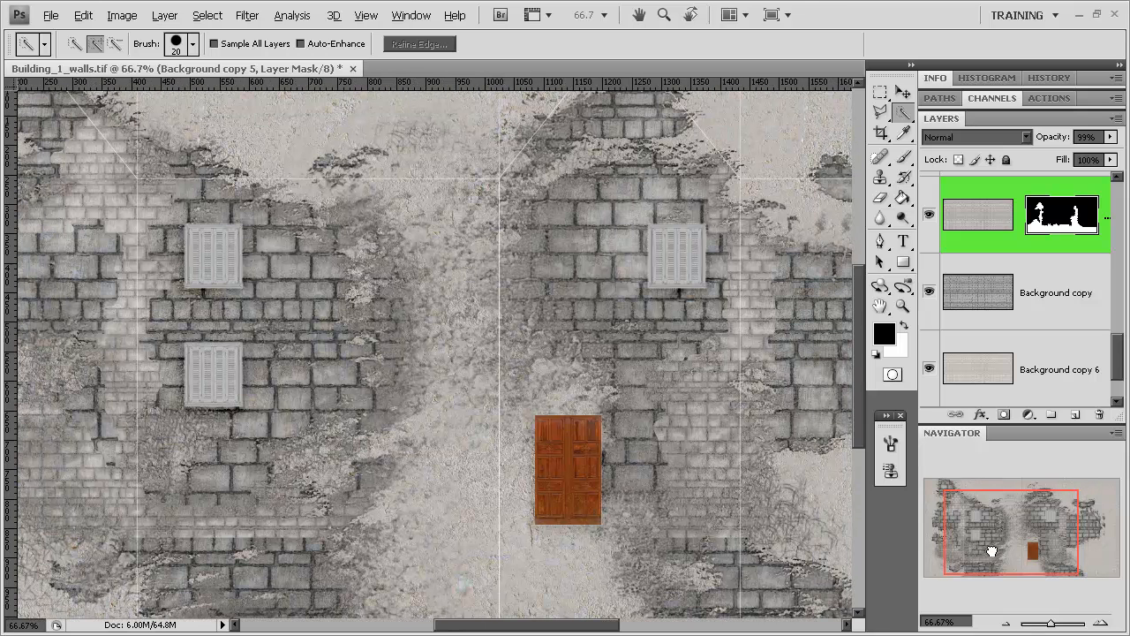
Step: Compare the wall with the dark brick layer Background copy hidden and shown, and select that layer
{"action": "left_click", "coordinate": [932, 292]}
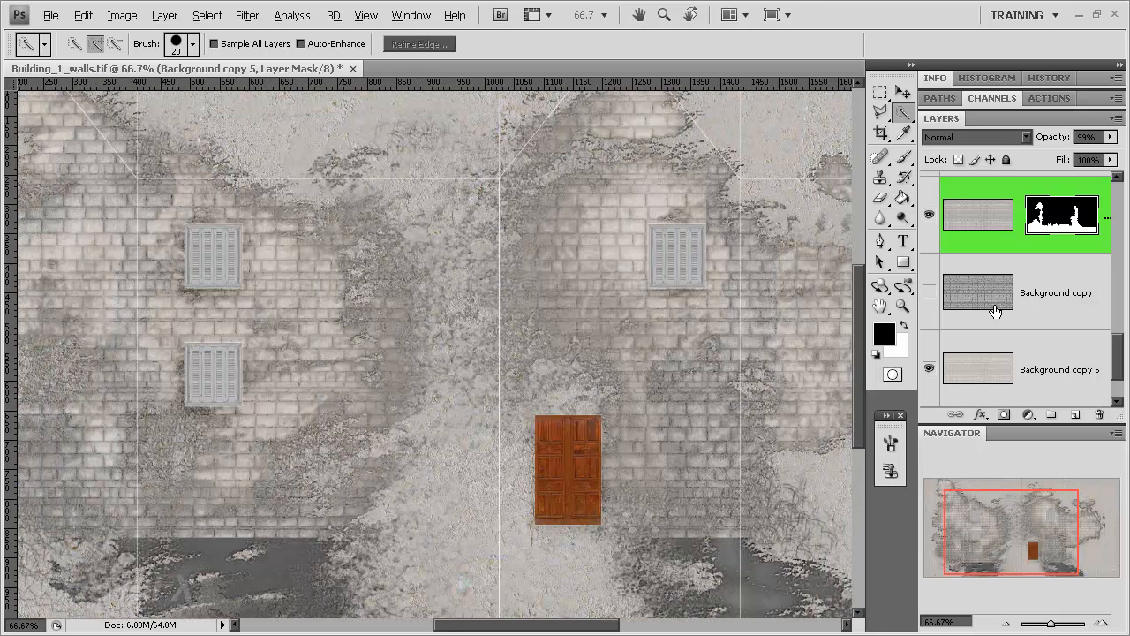
{"action": "left_click", "coordinate": [929, 293]}
{"action": "left_click", "coordinate": [980, 281]}
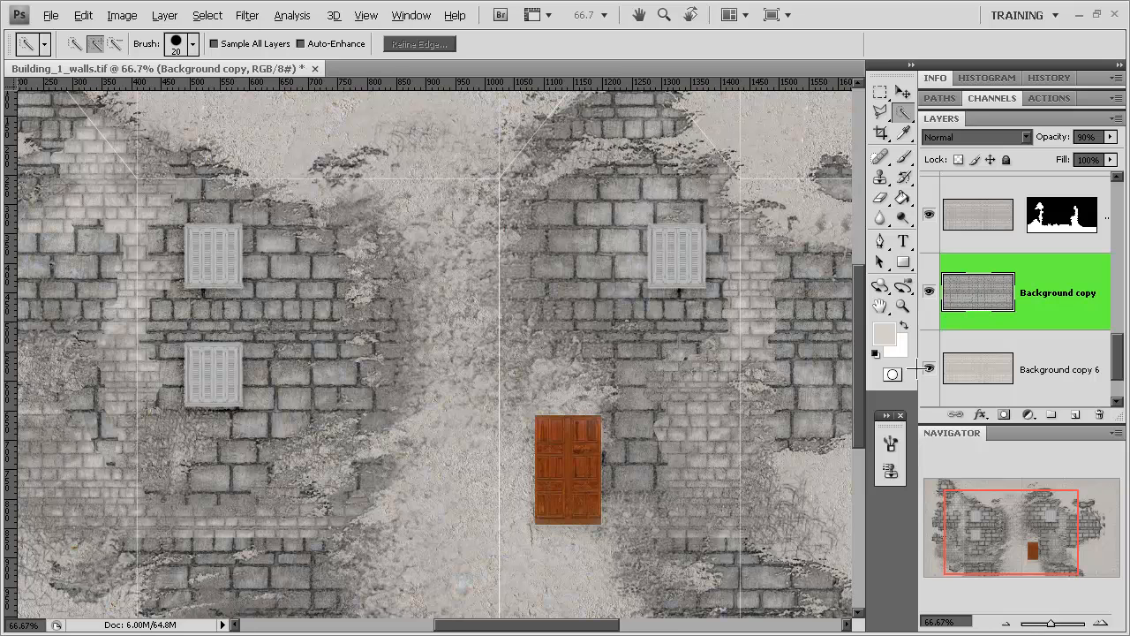
{"action": "mouse_move", "coordinate": [997, 542]}
{"action": "left_mouse_down"}
{"action": "mouse_move", "coordinate": [1022, 519]}
{"action": "mouse_move", "coordinate": [991, 540]}
{"action": "left_mouse_up"}
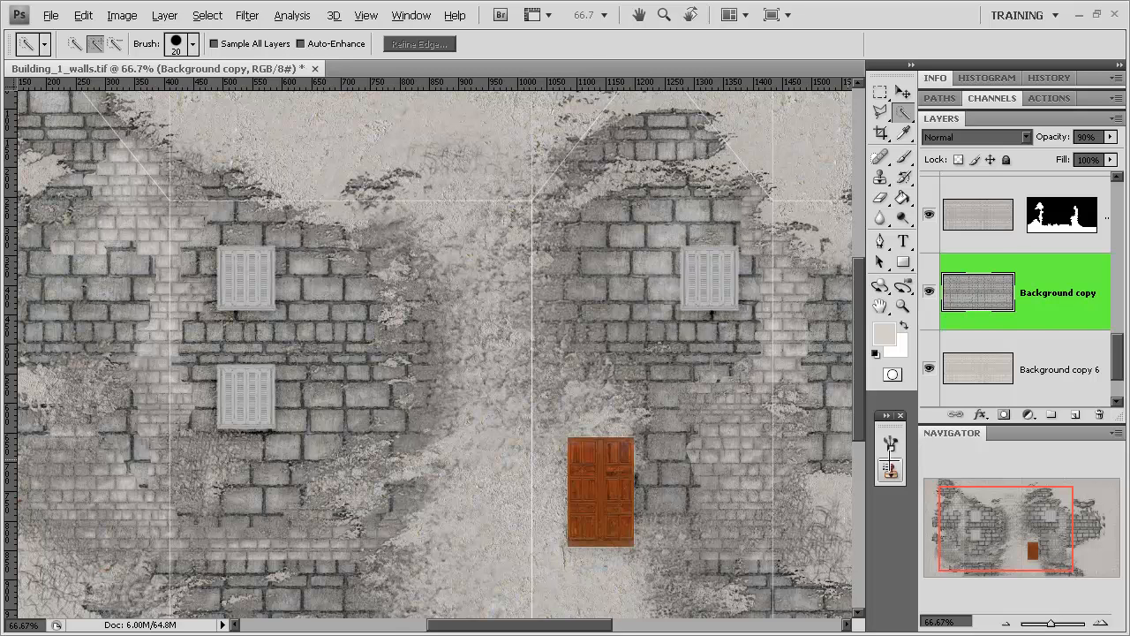
Step: Try a Levels midtone of 1.09 on the plaster layer's splattered mask
{"action": "scroll", "coordinate": [1034, 295], "scroll_direction": "up", "scroll_amount": 3}
{"action": "left_click", "coordinate": [1069, 216]}
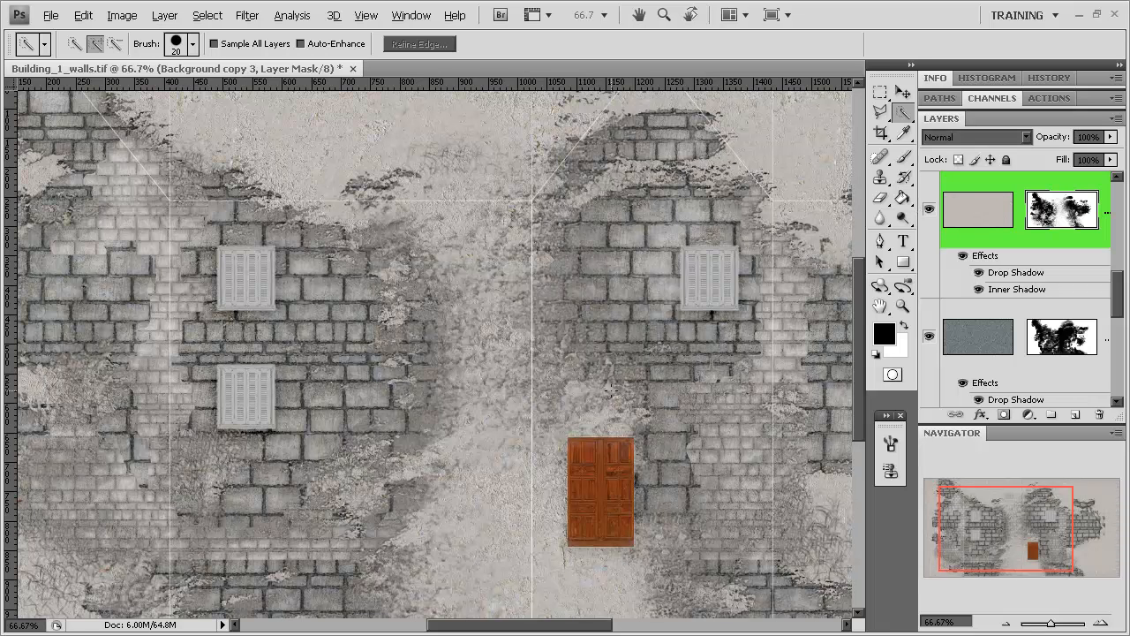
{"action": "key", "text": "ctrl+l"}
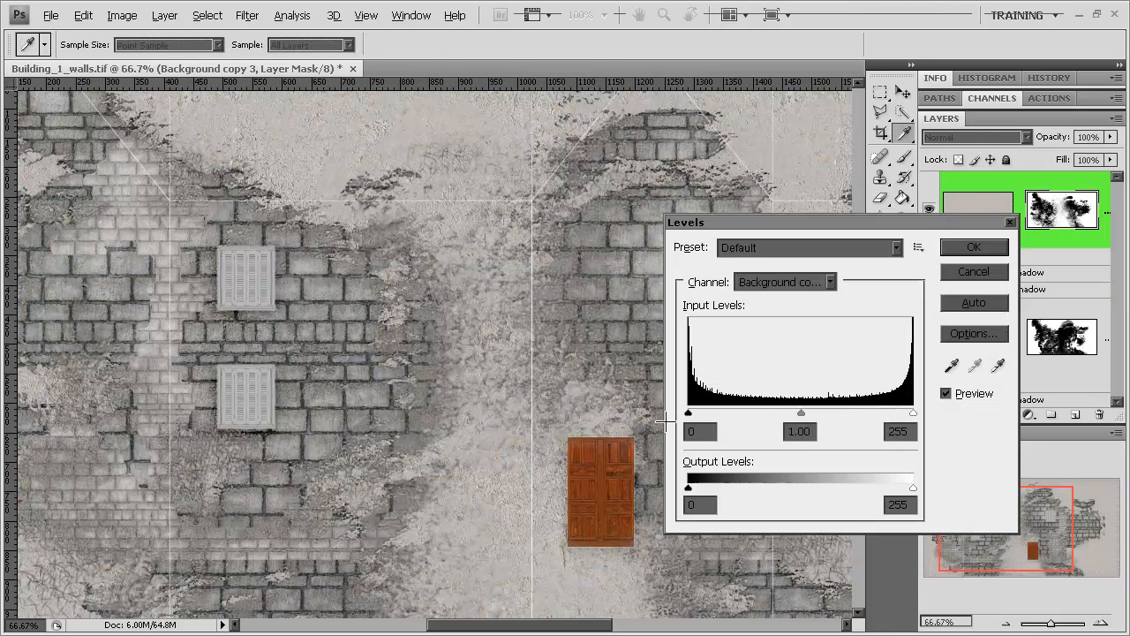
{"action": "mouse_move", "coordinate": [800, 413]}
{"action": "left_mouse_down"}
{"action": "mouse_move", "coordinate": [853, 412]}
{"action": "mouse_move", "coordinate": [705, 411]}
{"action": "mouse_move", "coordinate": [794, 412]}
{"action": "left_mouse_up"}
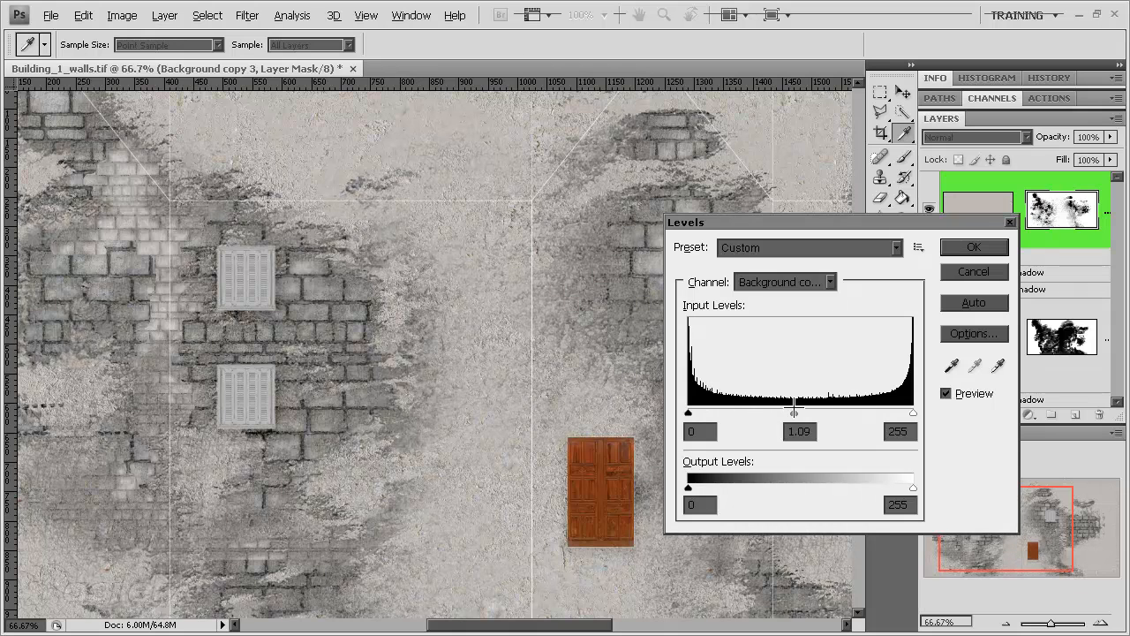
{"action": "left_click", "coordinate": [975, 272]}
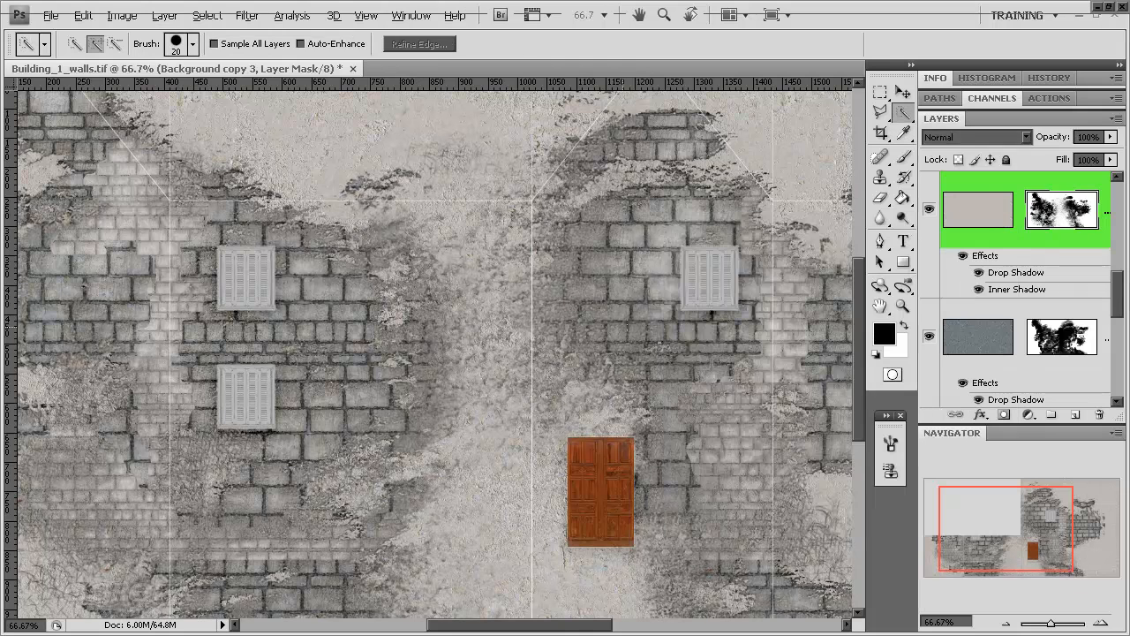
Step: Add an Inner Shadow to the light brick layer Background copy 5 with distance 0 px and size 13 px
{"action": "left_click", "coordinate": [1004, 623]}
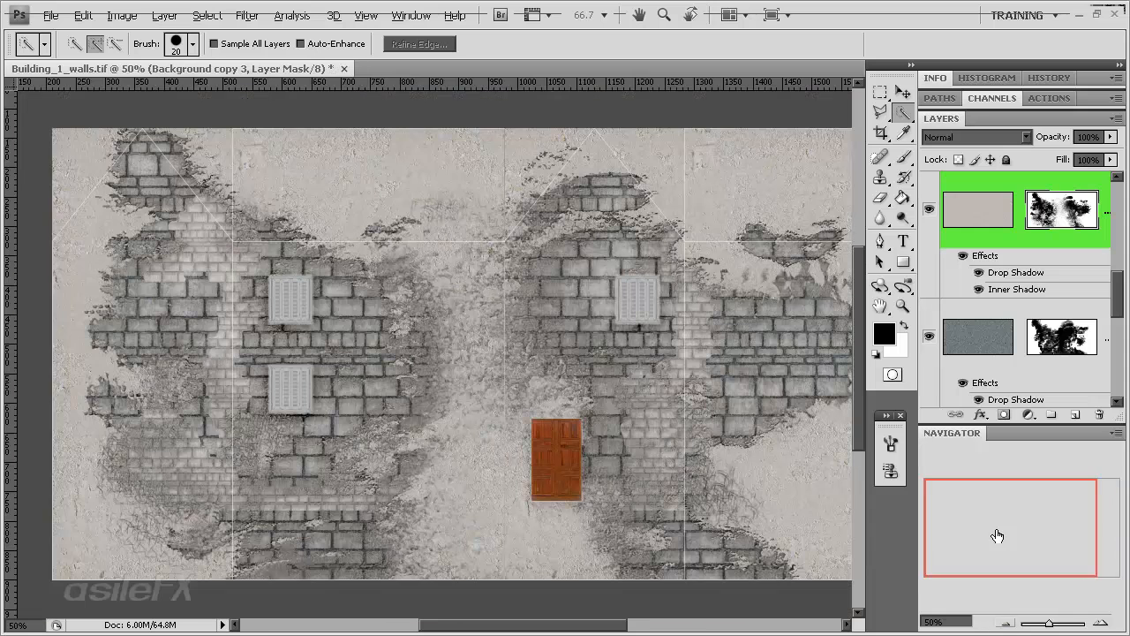
{"action": "left_click_drag", "start_coordinate": [997, 535], "coordinate": [1032, 517]}
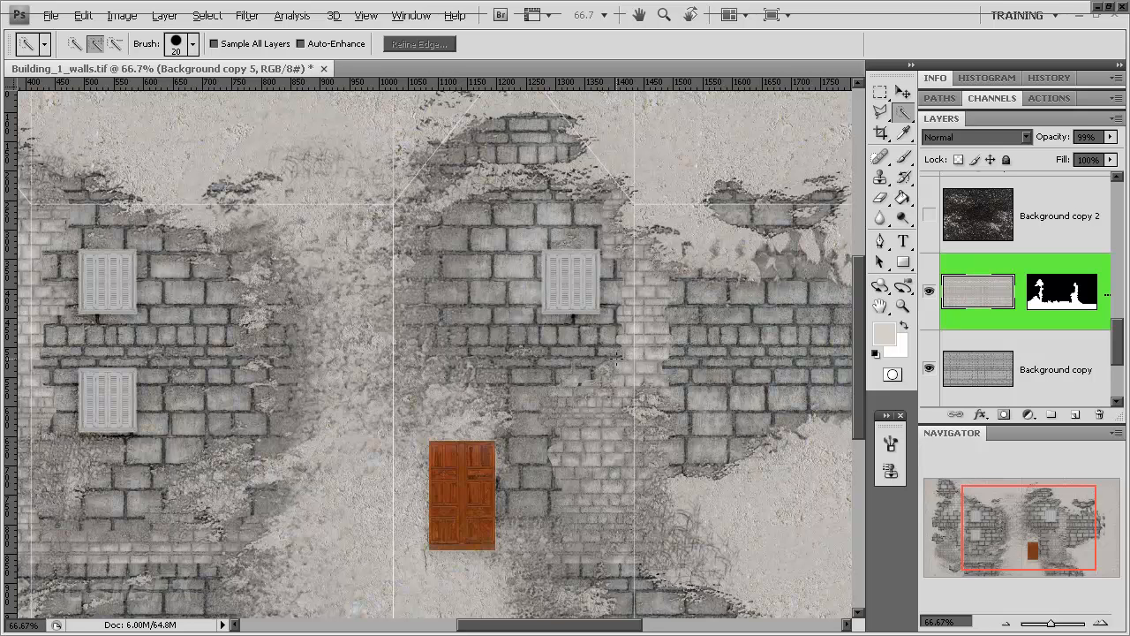
{"action": "double_click", "coordinate": [1002, 293]}
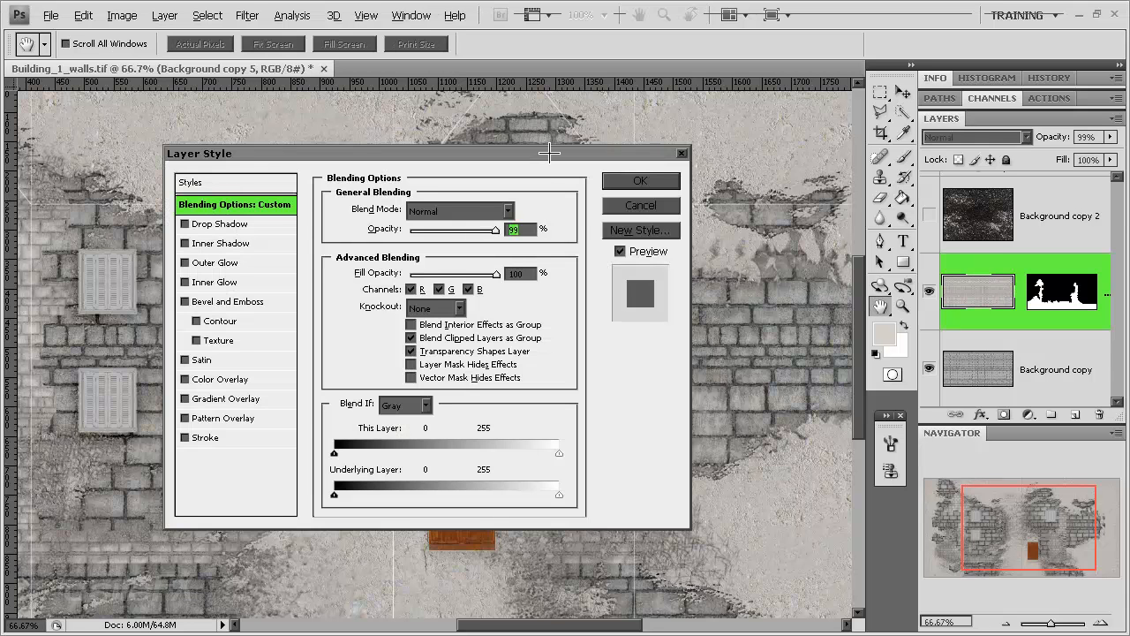
{"action": "left_click_drag", "start_coordinate": [530, 118], "coordinate": [380, 86]}
{"action": "left_click", "coordinate": [60, 175]}
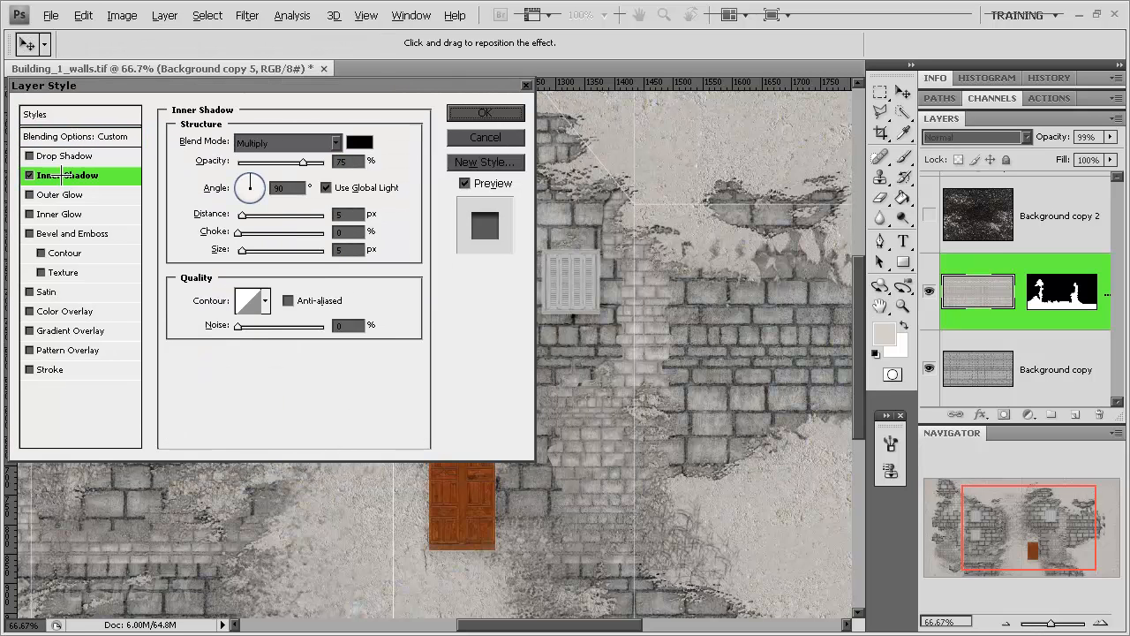
{"action": "left_click_drag", "start_coordinate": [242, 214], "coordinate": [237, 214]}
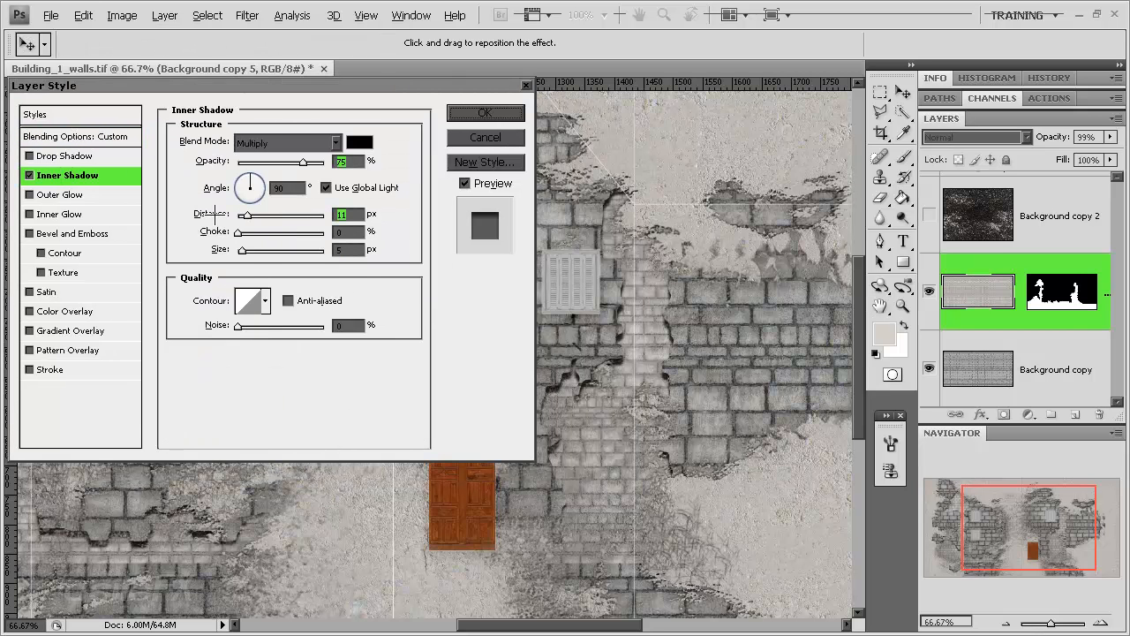
{"action": "left_click", "coordinate": [248, 251]}
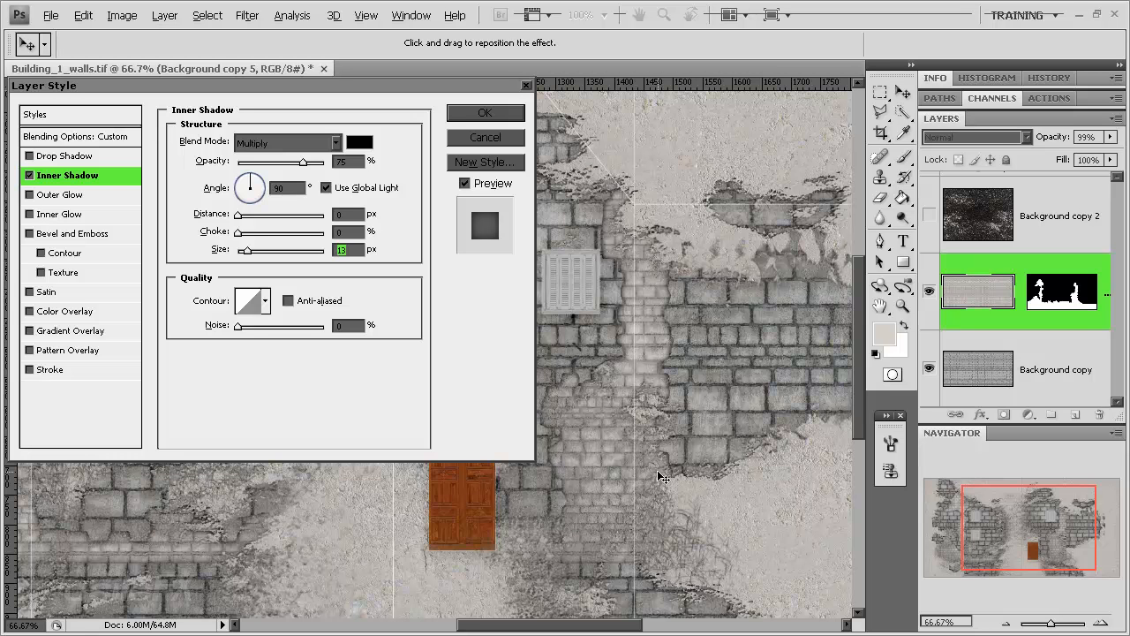
Step: Set the Inner Shadow to Color Burn with 59% opacity and 11% choke, and accept the layer style
{"action": "left_click_drag", "start_coordinate": [238, 232], "coordinate": [243, 232]}
{"action": "left_click", "coordinate": [296, 142]}
{"action": "left_click", "coordinate": [305, 232]}
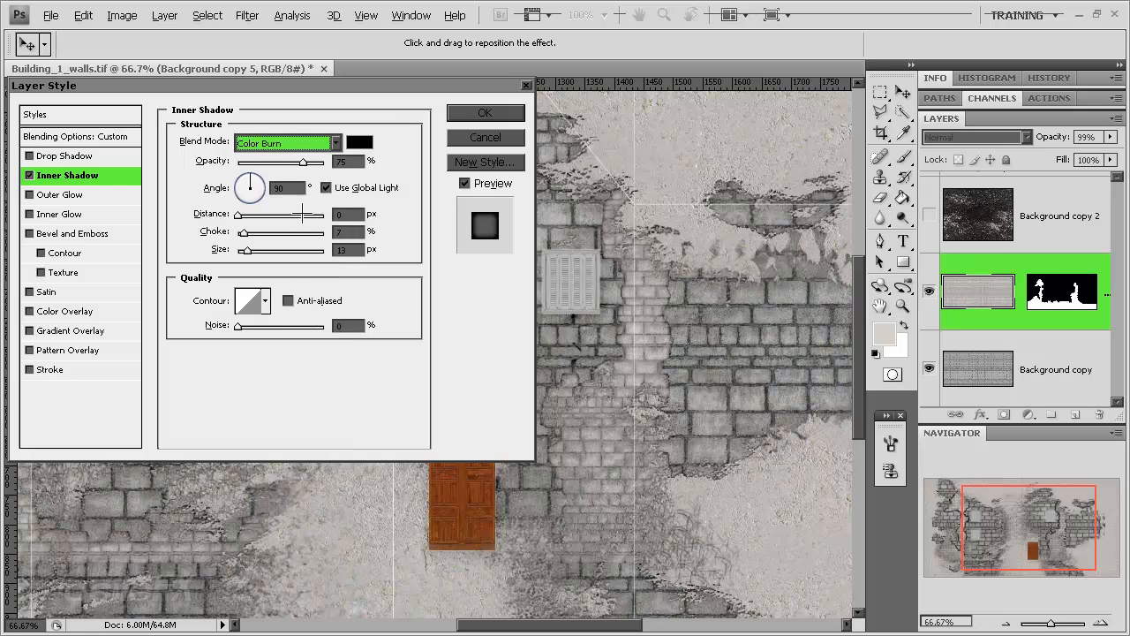
{"action": "left_click", "coordinate": [283, 163]}
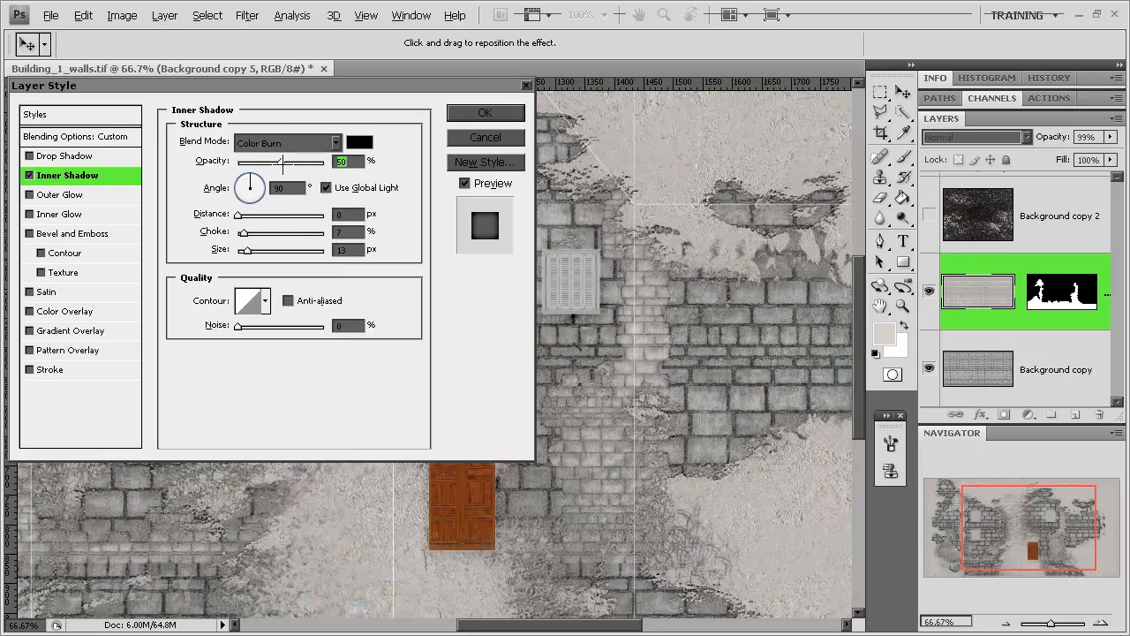
{"action": "mouse_move", "coordinate": [242, 250]}
{"action": "left_mouse_down"}
{"action": "mouse_move", "coordinate": [258, 250]}
{"action": "mouse_move", "coordinate": [243, 250]}
{"action": "left_mouse_up"}
{"action": "left_click_drag", "start_coordinate": [383, 85], "coordinate": [781, 177]}
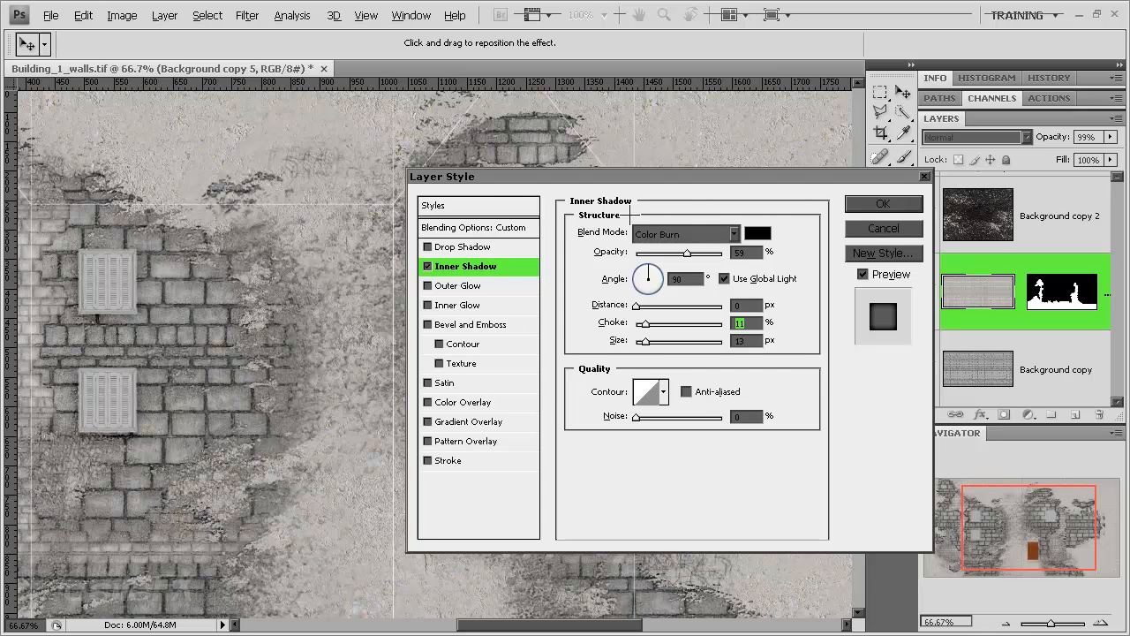
{"action": "left_click_drag", "start_coordinate": [668, 176], "coordinate": [328, 156]}
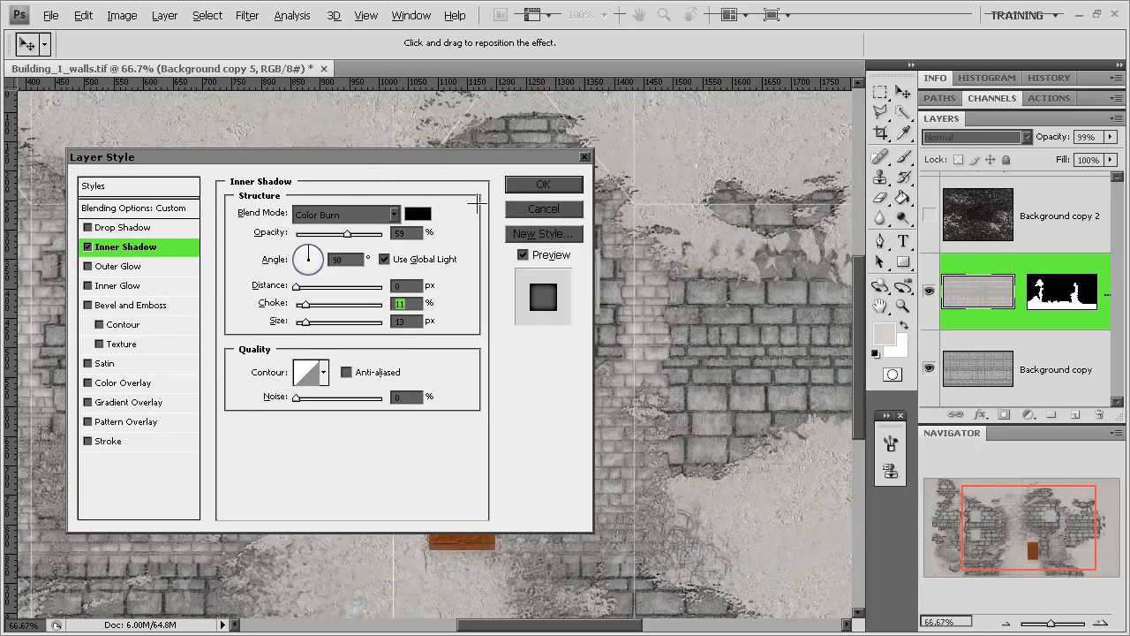
{"action": "left_click", "coordinate": [541, 184]}
Step: Invert the mask of Background copy 5 back to its former light and dark brick arrangement
{"action": "key", "text": "w"}
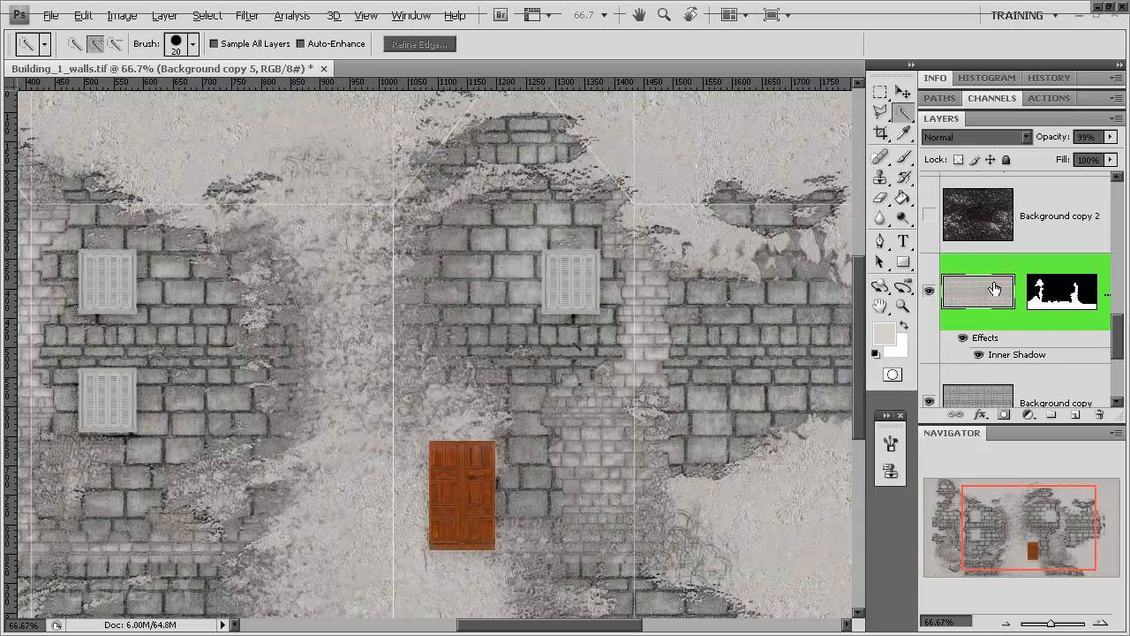
{"action": "left_click", "coordinate": [1046, 292]}
{"action": "key", "text": "ctrl+i"}
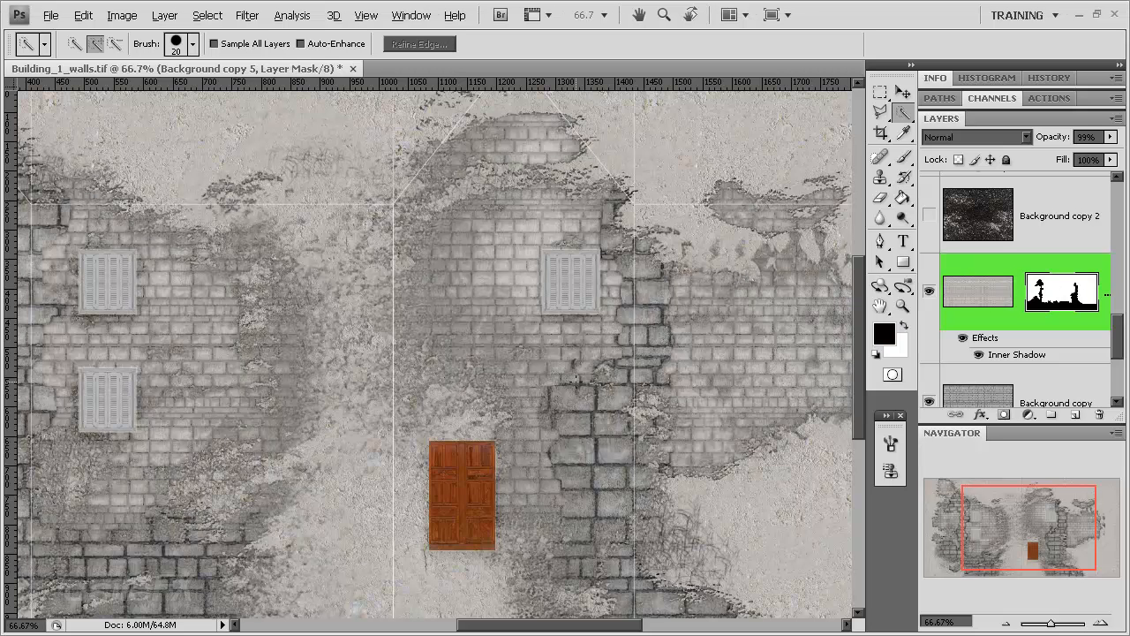
Step: Add a Drop Shadow to the light brick layer Background copy 5 in Color Burn mode with 0% spread and 49 px size
{"action": "double_click", "coordinate": [977, 291]}
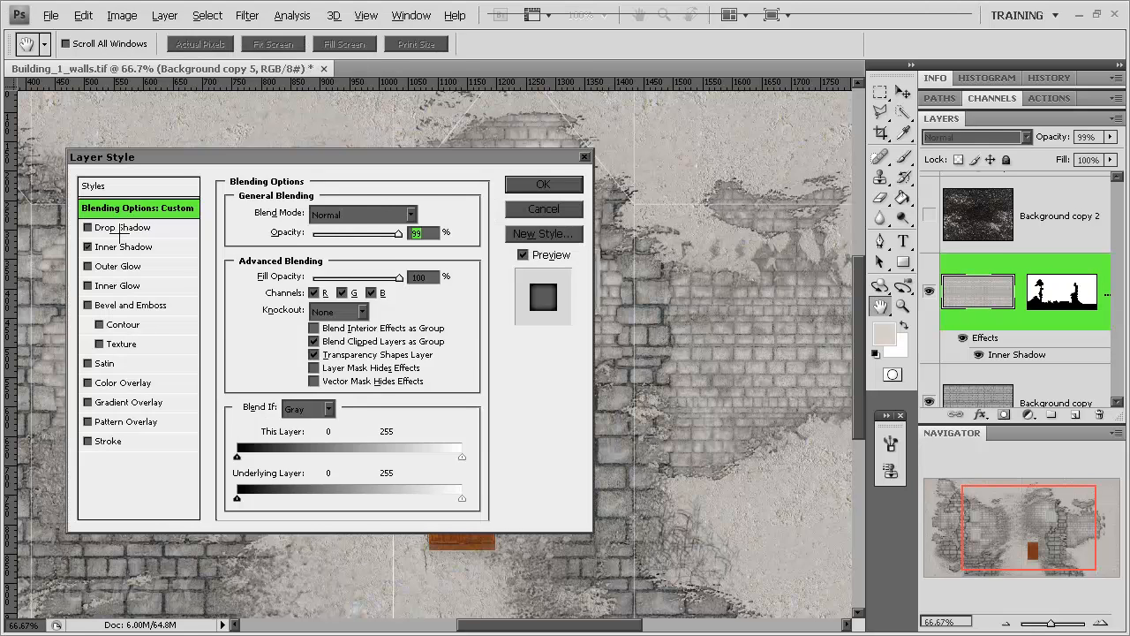
{"action": "left_click", "coordinate": [121, 228]}
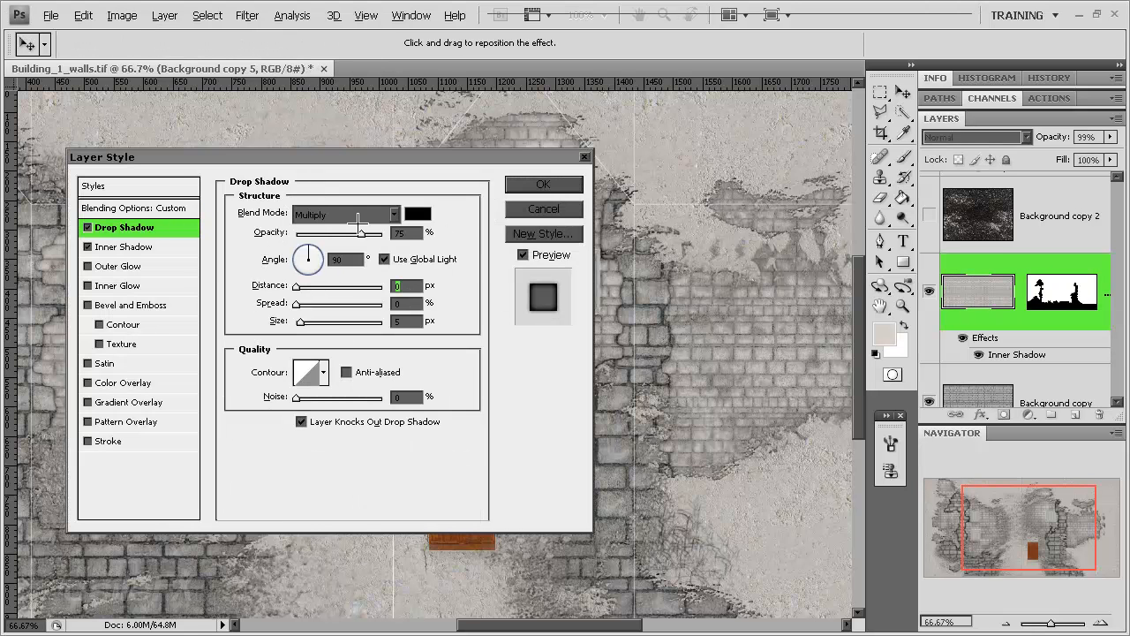
{"action": "left_click", "coordinate": [353, 214]}
{"action": "left_click", "coordinate": [362, 79]}
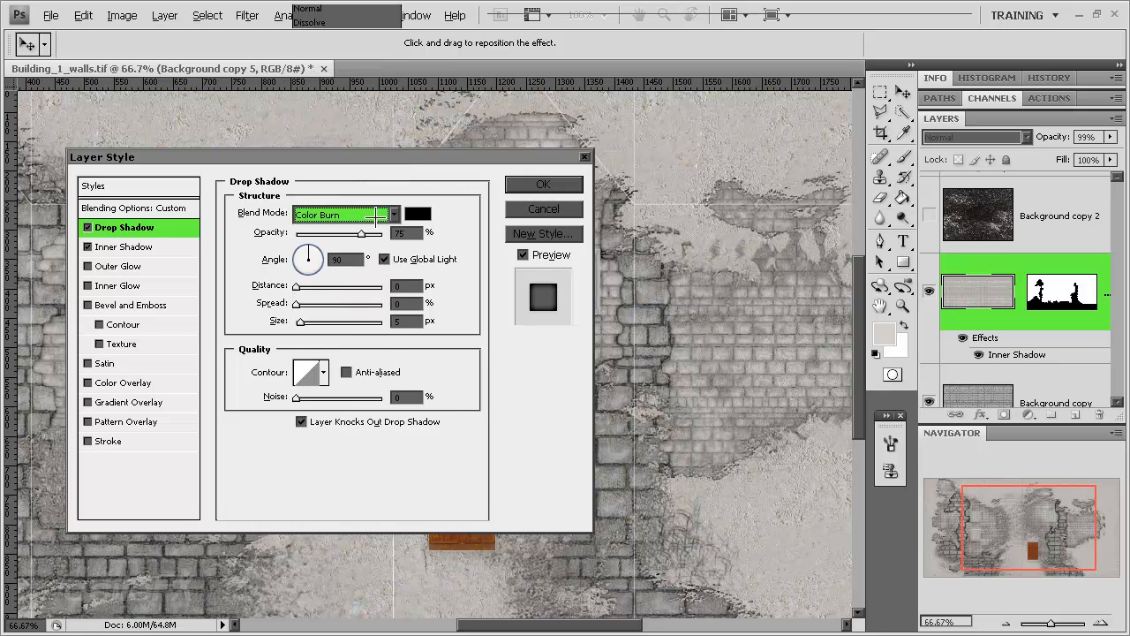
{"action": "left_click_drag", "start_coordinate": [301, 322], "coordinate": [307, 323]}
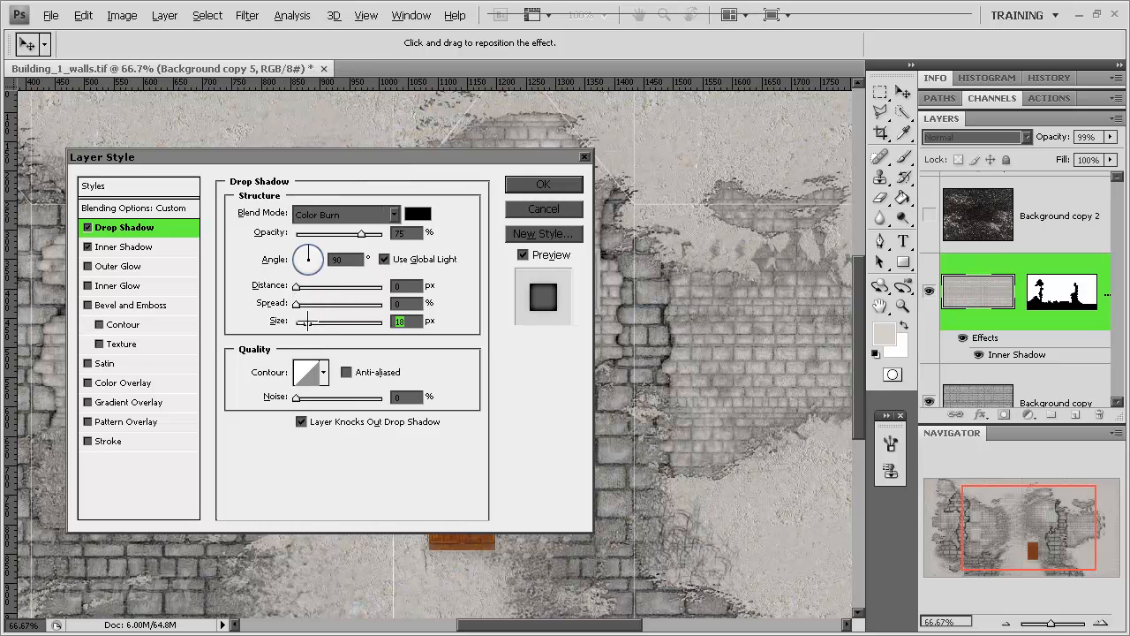
{"action": "left_click_drag", "start_coordinate": [318, 303], "coordinate": [308, 304]}
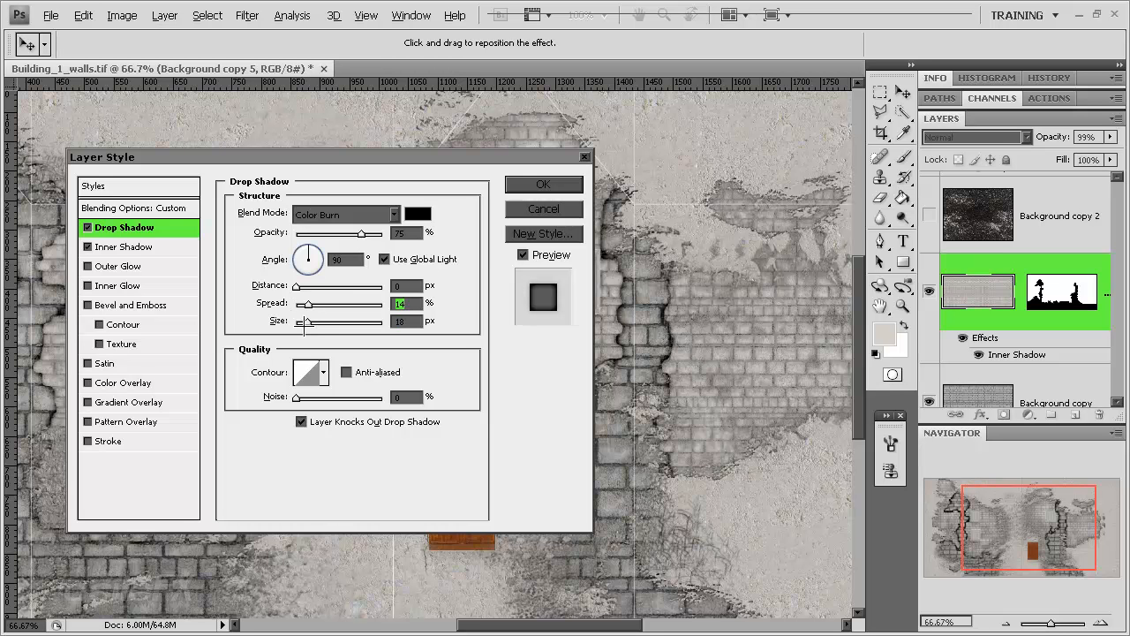
{"action": "mouse_move", "coordinate": [306, 322]}
{"action": "left_mouse_down"}
{"action": "mouse_move", "coordinate": [317, 322]}
{"action": "mouse_move", "coordinate": [298, 304]}
{"action": "left_mouse_up"}
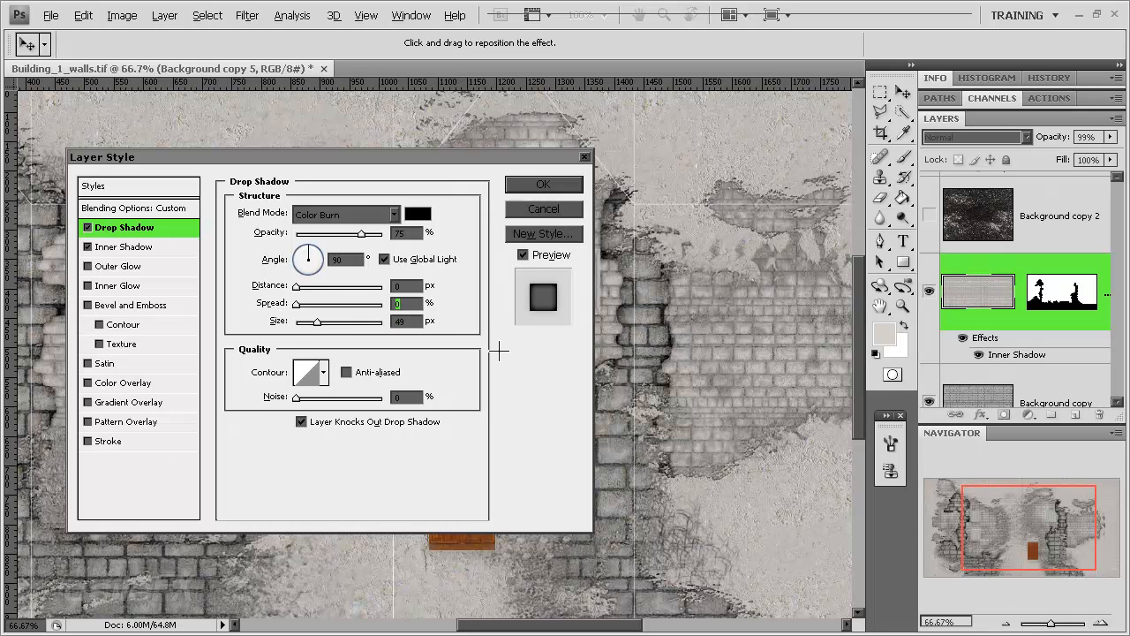
Step: Lower the Drop Shadow opacity to 34%
{"action": "left_click", "coordinate": [332, 234]}
{"action": "left_click_drag", "start_coordinate": [377, 161], "coordinate": [447, 152]}
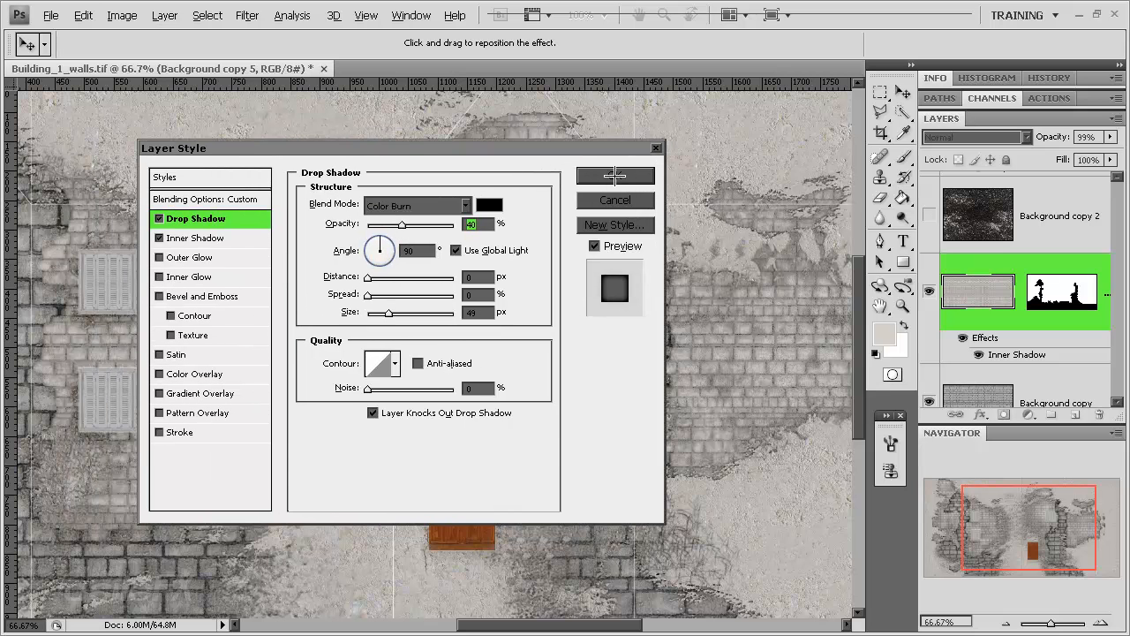
{"action": "left_click_drag", "start_coordinate": [400, 224], "coordinate": [396, 224]}
{"action": "left_click_drag", "start_coordinate": [441, 150], "coordinate": [299, 152]}
Step: Try Linear Burn for the Drop Shadow, return it to Color Burn, and accept the layer style
{"action": "left_click", "coordinate": [265, 208]}
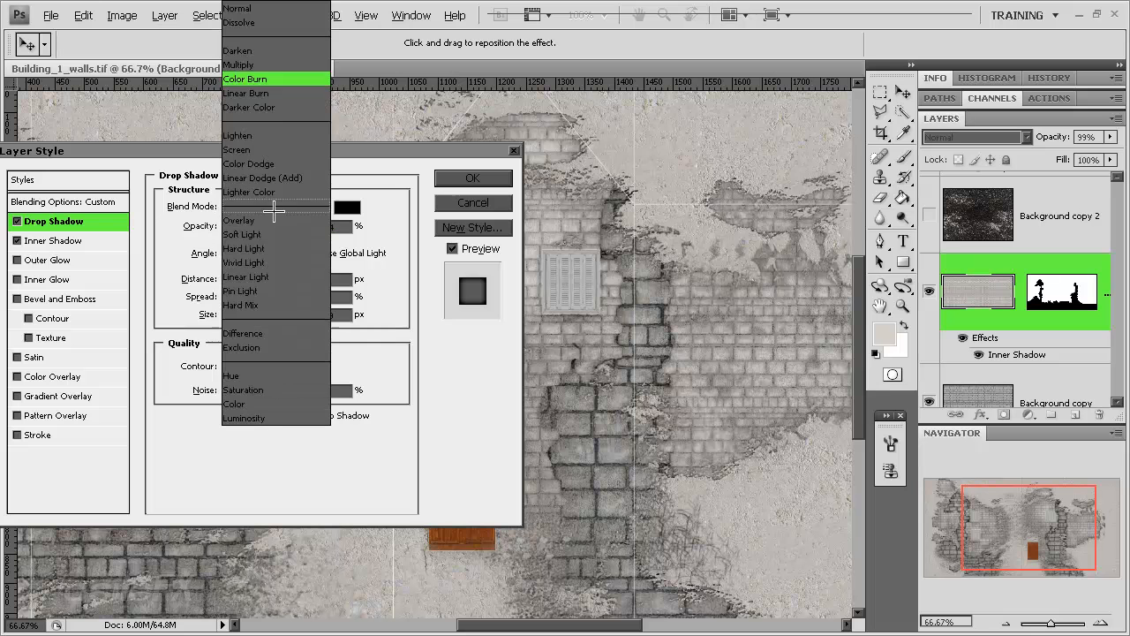
{"action": "left_click", "coordinate": [265, 92]}
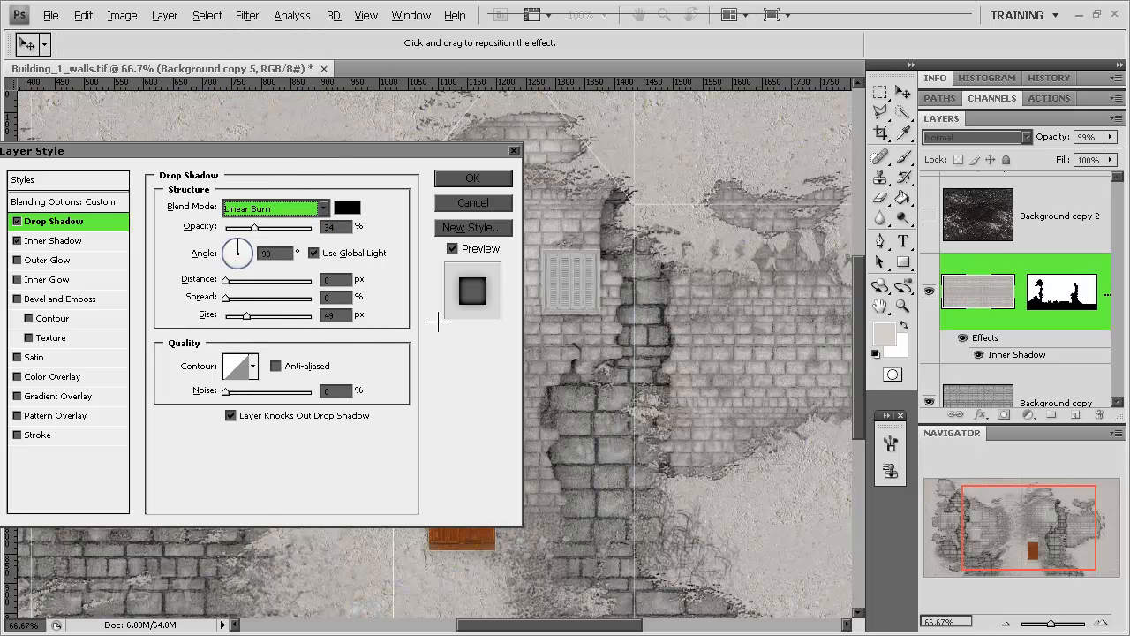
{"action": "left_click", "coordinate": [265, 209]}
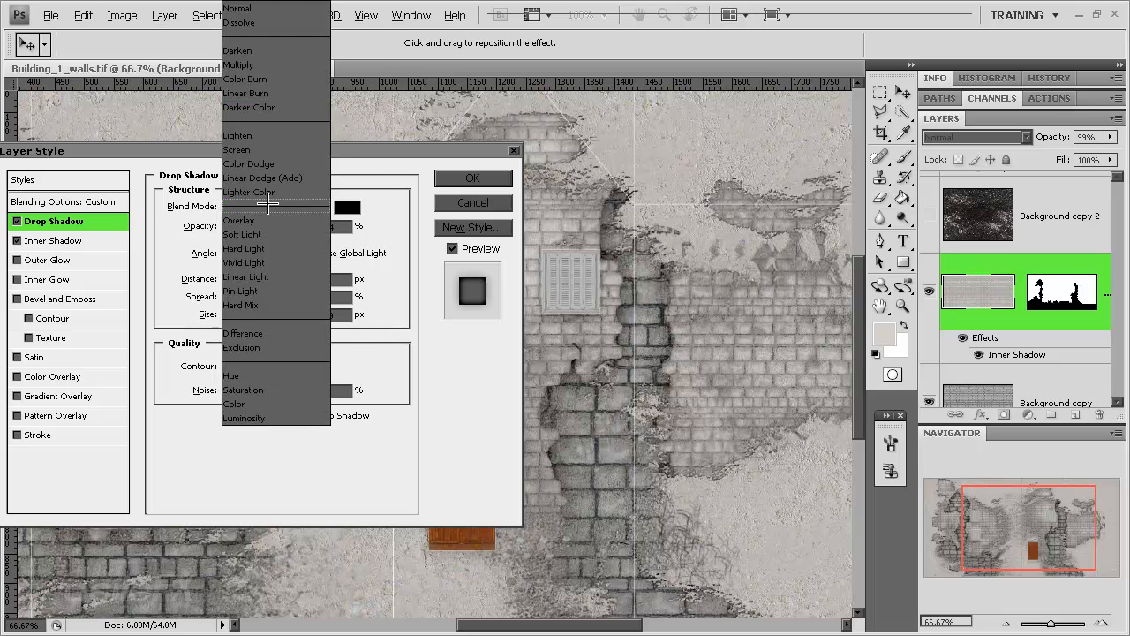
{"action": "left_click", "coordinate": [265, 81]}
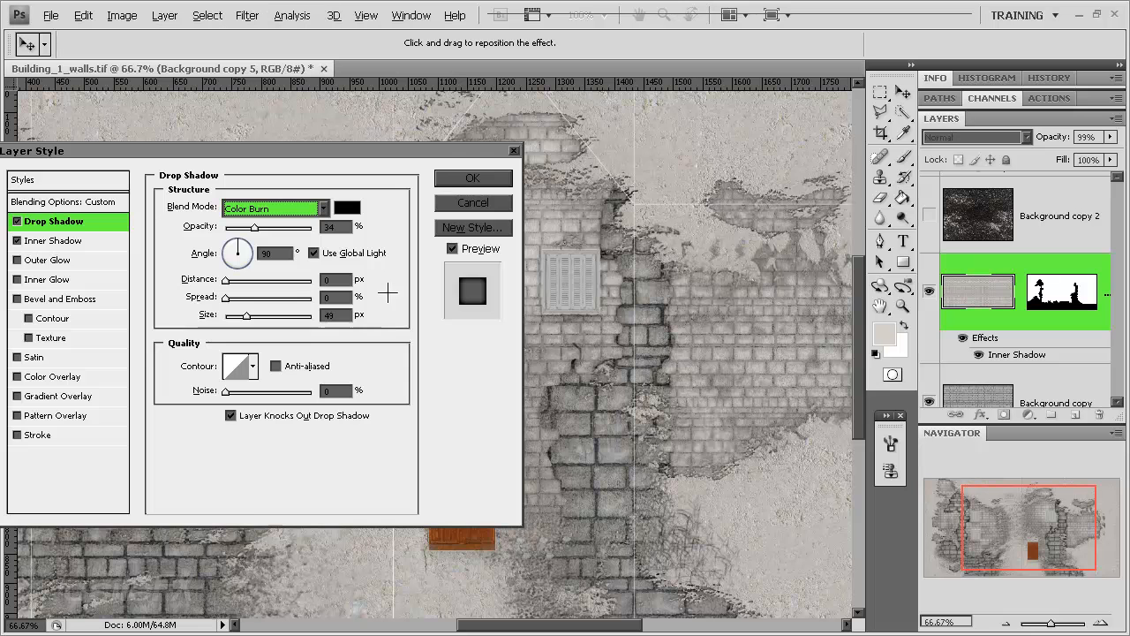
{"action": "left_click", "coordinate": [473, 178]}
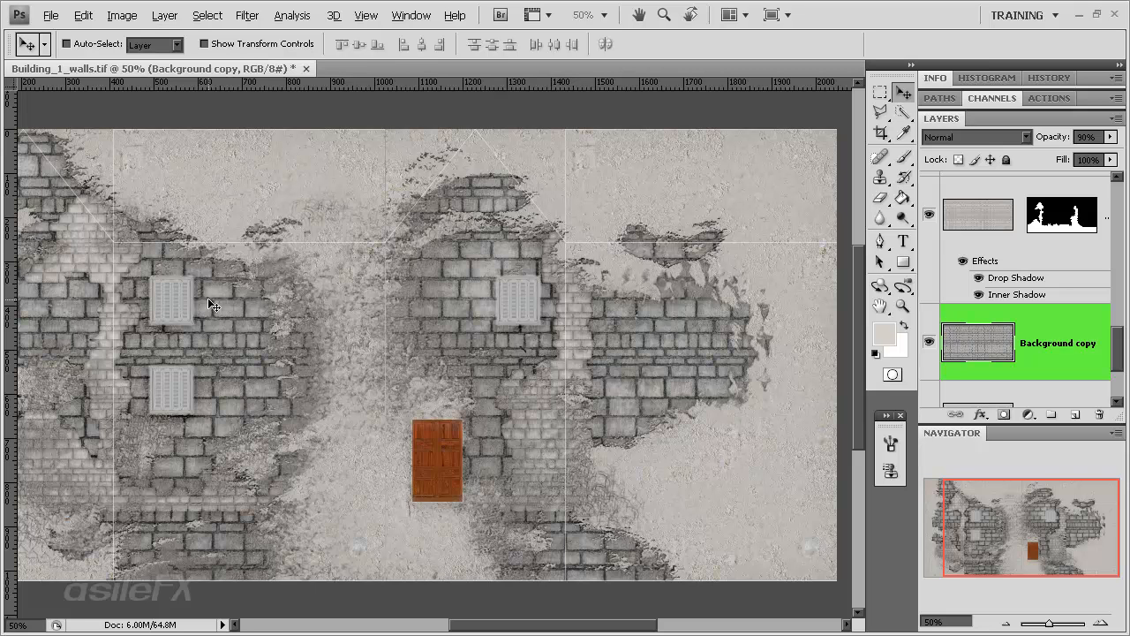
Step: Duplicate the dark brick layer Background copy and squeeze the duplicate to 50% width over the left half of the wall
{"action": "left_click_drag", "start_coordinate": [1065, 524], "coordinate": [1049, 530]}
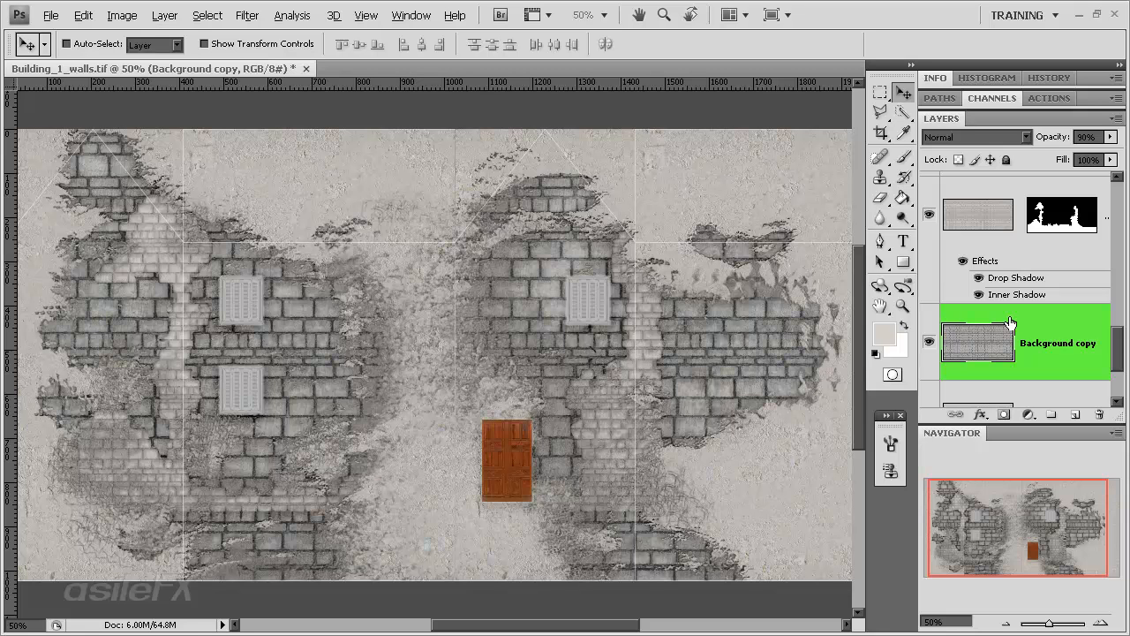
{"action": "left_click_drag", "start_coordinate": [996, 342], "coordinate": [1074, 414]}
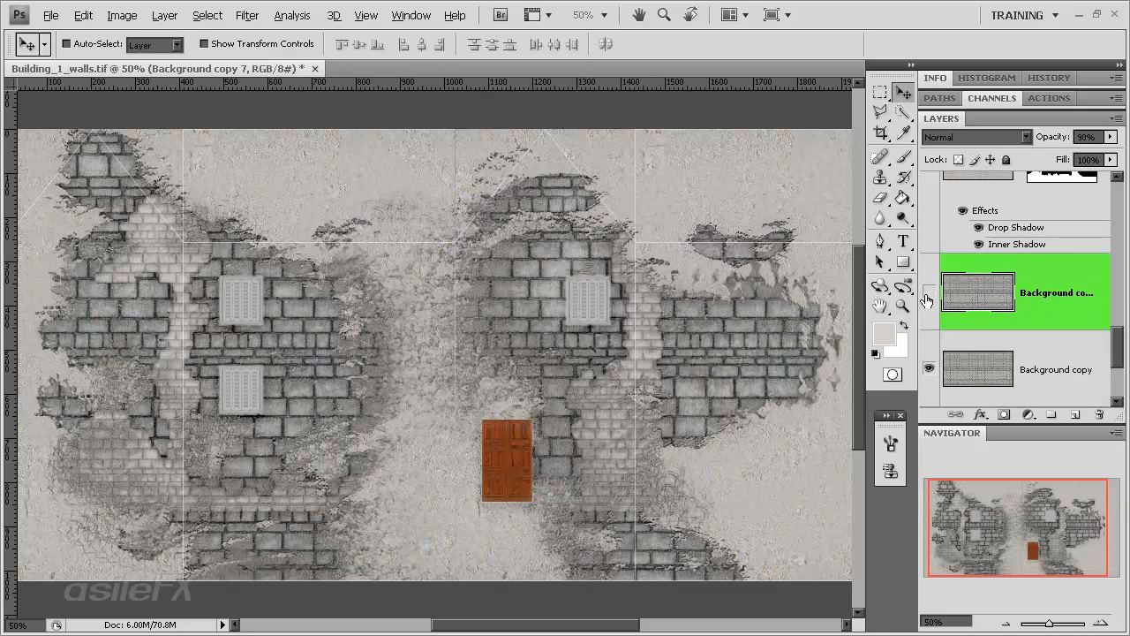
{"action": "left_click_drag", "start_coordinate": [1001, 530], "coordinate": [1018, 523]}
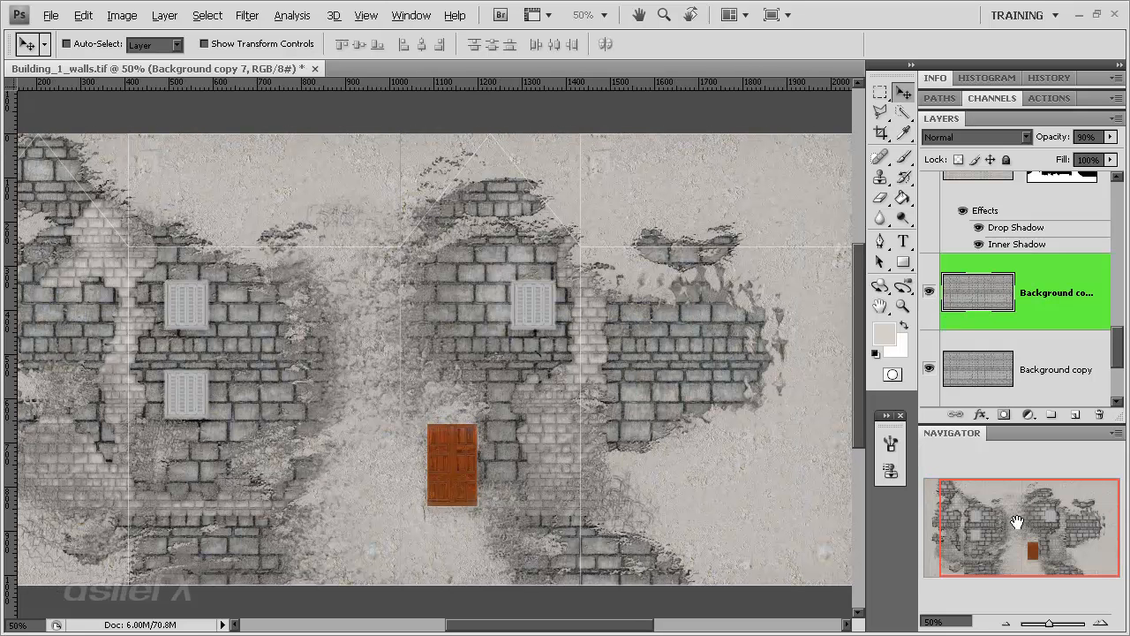
{"action": "key", "text": "ctrl+t"}
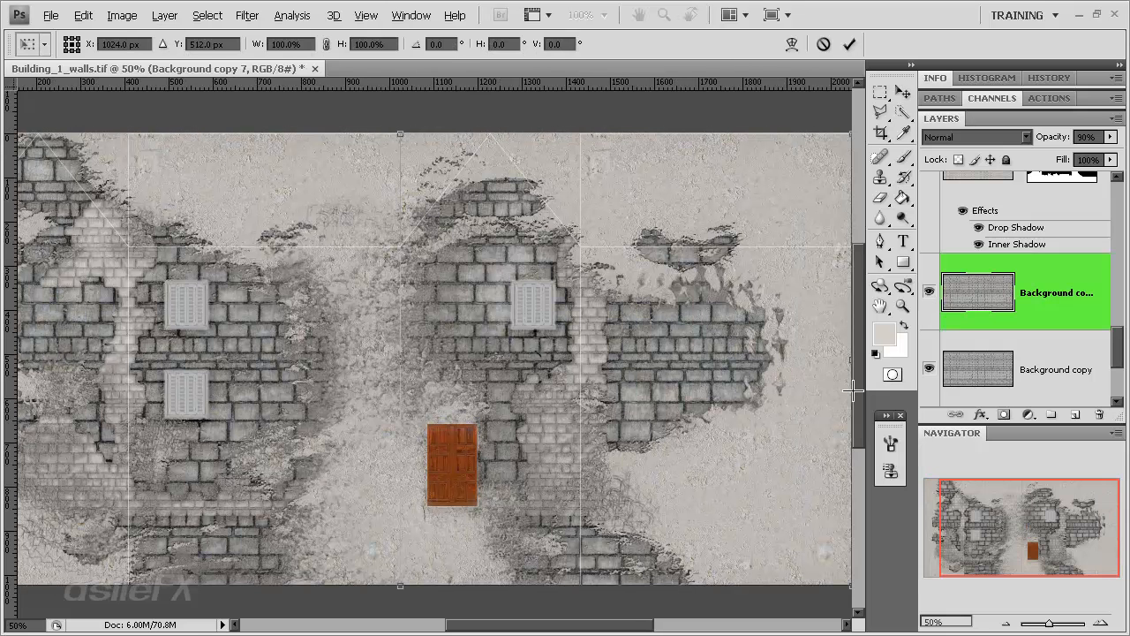
{"action": "left_click_drag", "start_coordinate": [850, 362], "coordinate": [398, 360]}
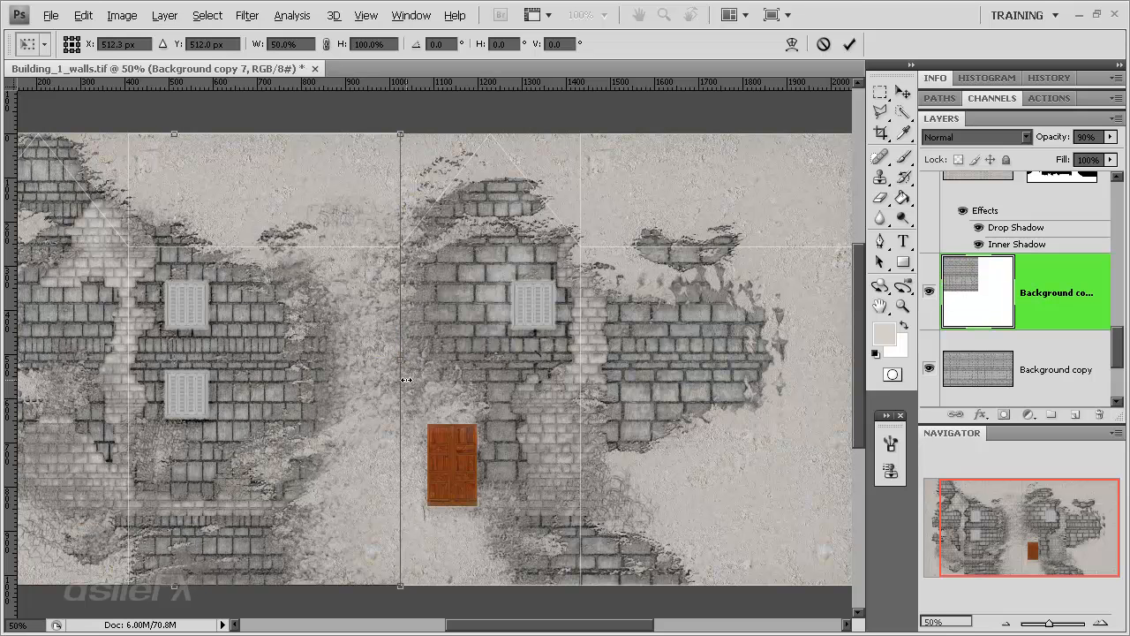
{"action": "key", "text": "Return"}
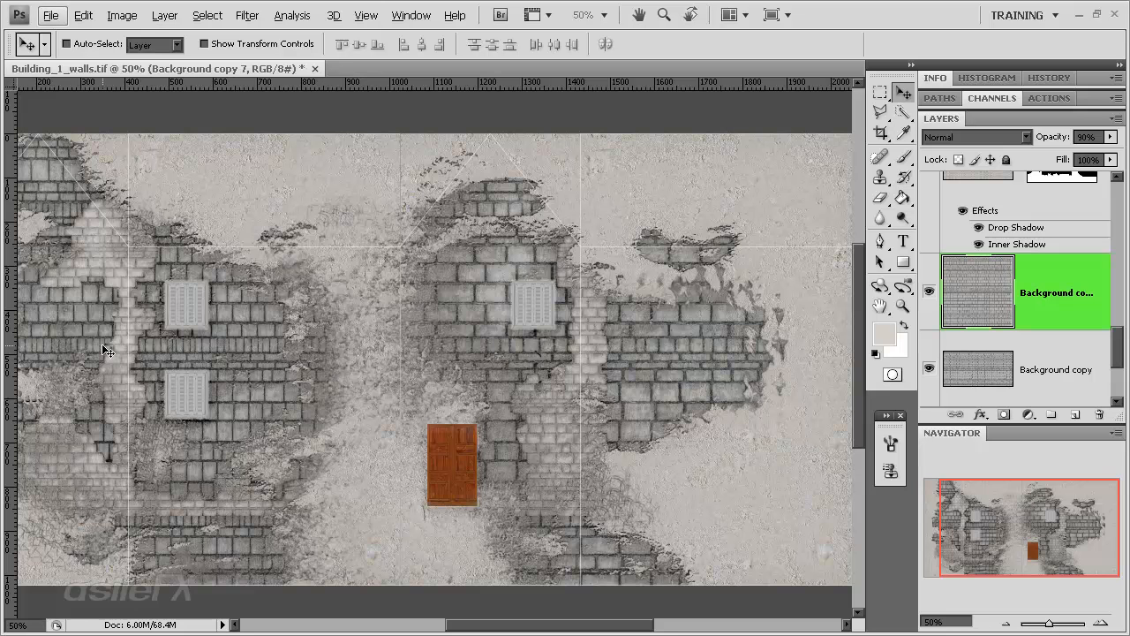
Step: Copy the half-width dark bricks onto the right half of the wall and merge both halves into one layer
{"action": "left_click_drag", "start_coordinate": [102, 351], "coordinate": [521, 356]}
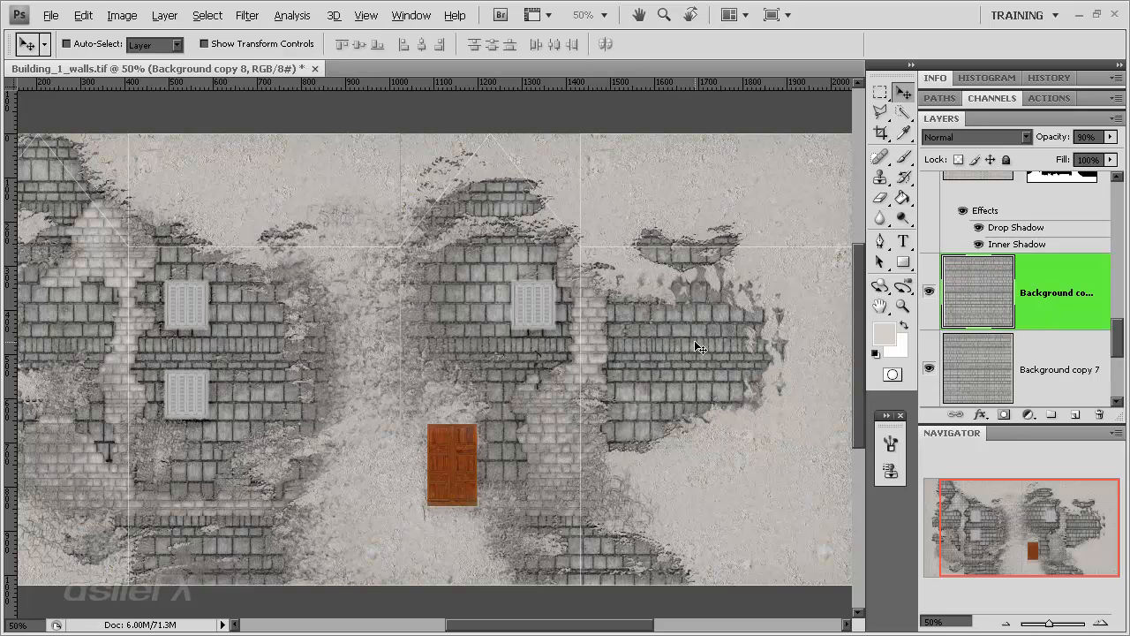
{"action": "left_click_drag", "start_coordinate": [698, 347], "coordinate": [594, 353]}
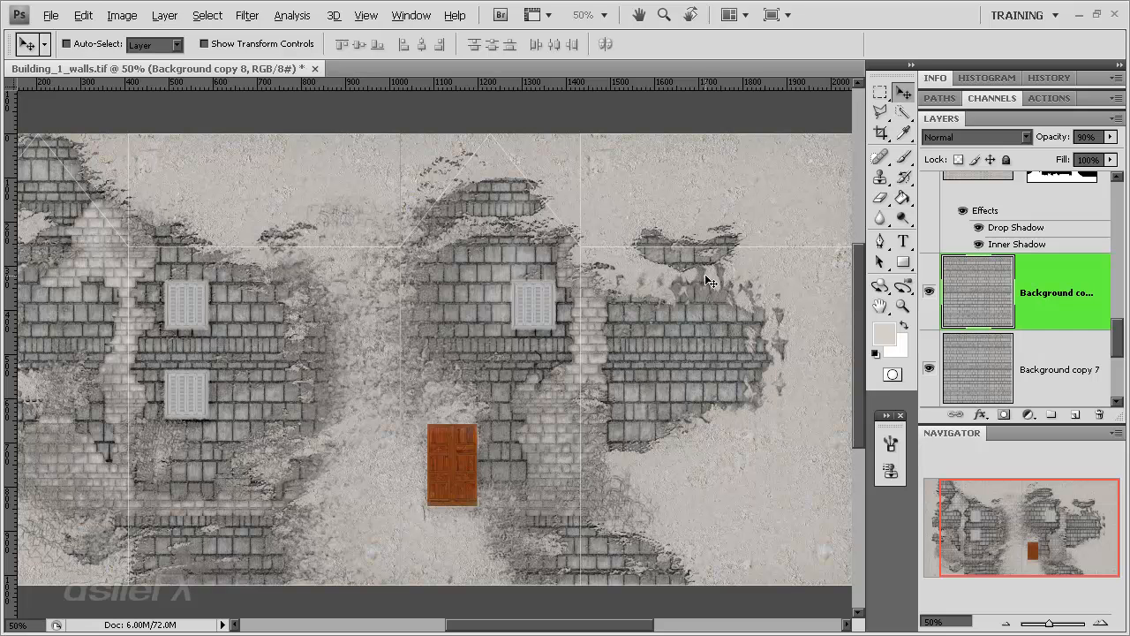
{"action": "key", "text": "Delete"}
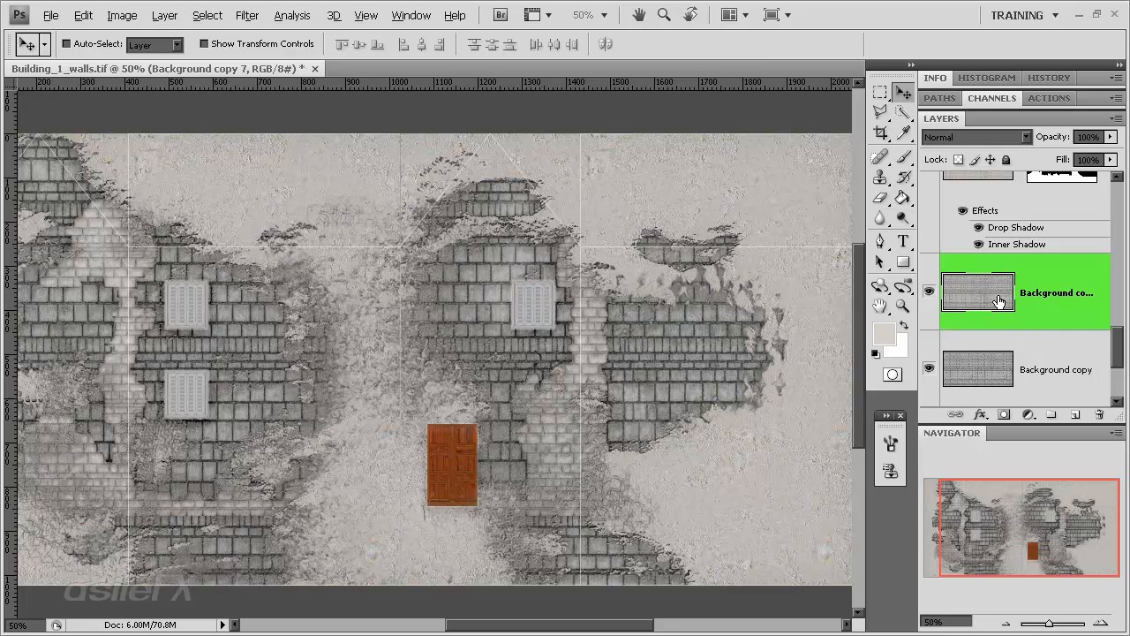
Step: Blend the merged brick layer in Darker Color mode at 61% opacity, comparing the wall with the layer hidden and shown
{"action": "left_click", "coordinate": [930, 292]}
{"action": "left_click", "coordinate": [932, 292]}
{"action": "left_click", "coordinate": [981, 137]}
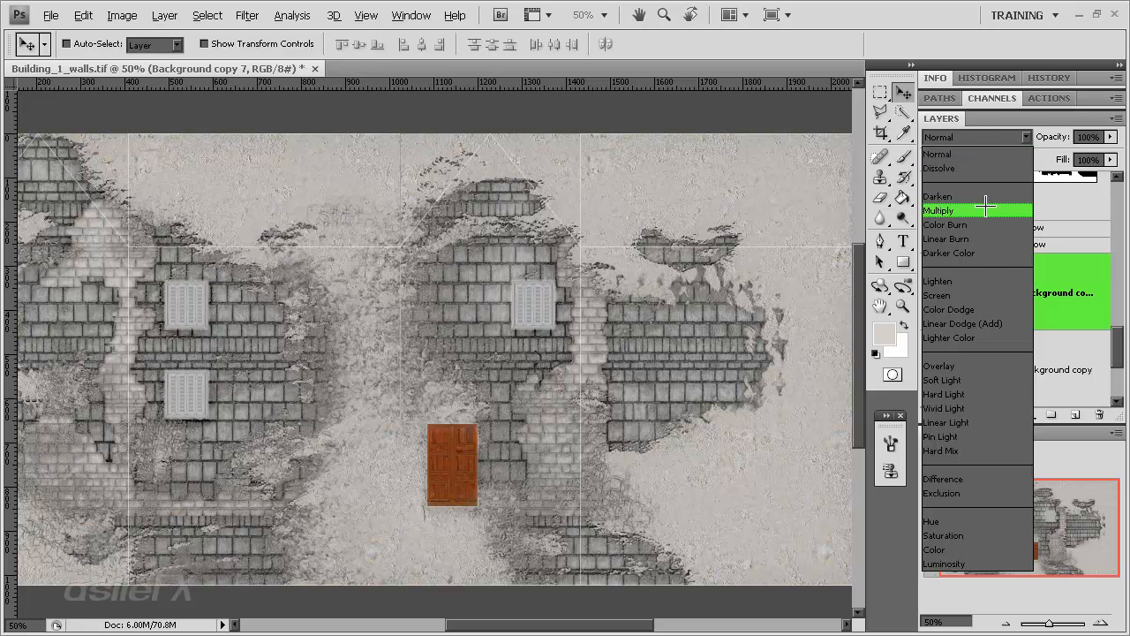
{"action": "left_click", "coordinate": [988, 254]}
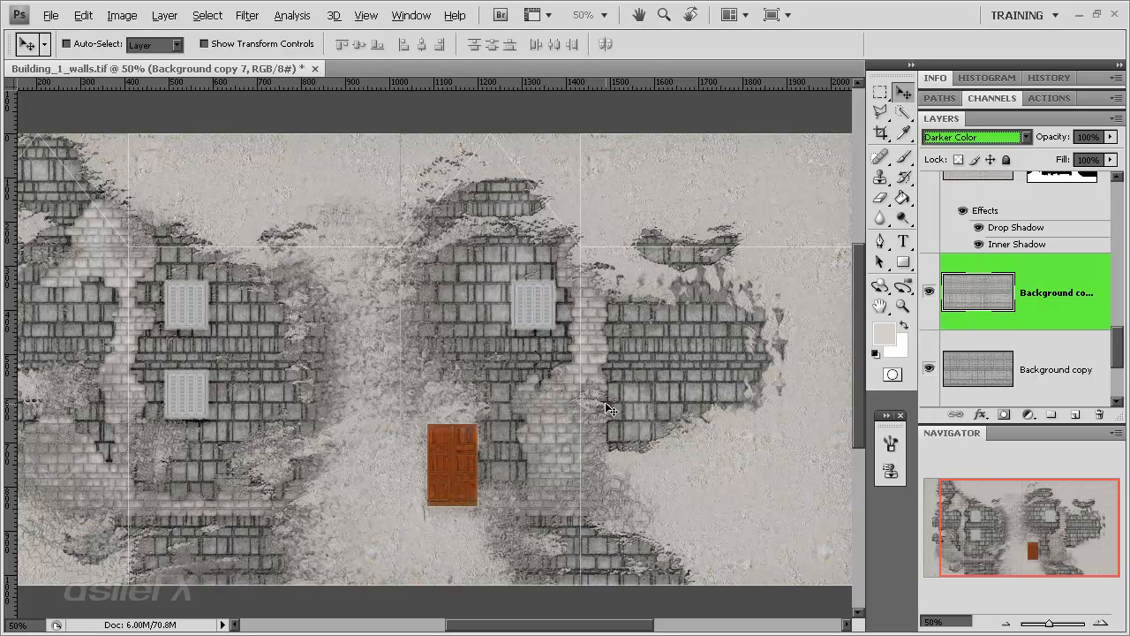
{"action": "left_click", "coordinate": [930, 291]}
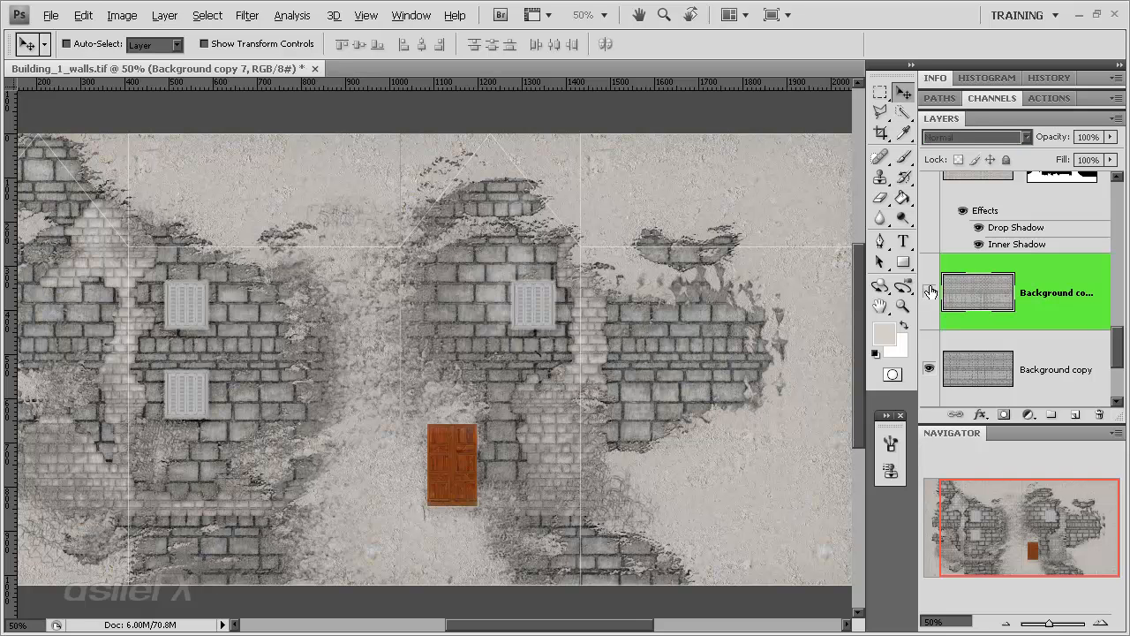
{"action": "left_click", "coordinate": [930, 290]}
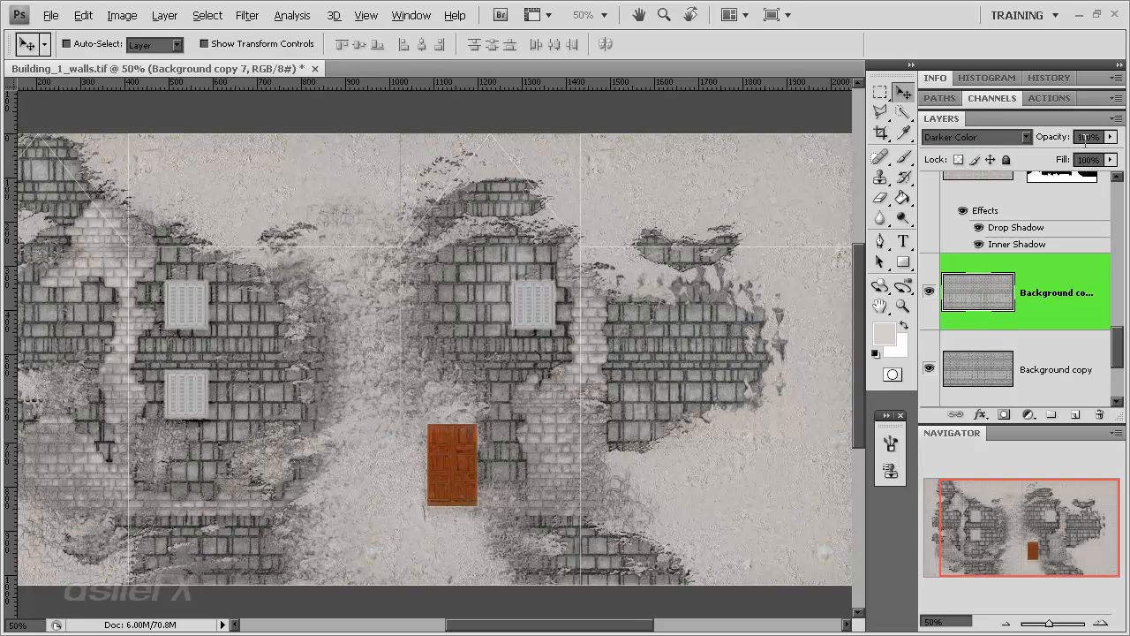
{"action": "left_click", "coordinate": [1112, 137]}
{"action": "mouse_move", "coordinate": [1079, 152]}
{"action": "left_mouse_down"}
{"action": "mouse_move", "coordinate": [1056, 152]}
{"action": "mouse_move", "coordinate": [1067, 152]}
{"action": "left_mouse_up"}
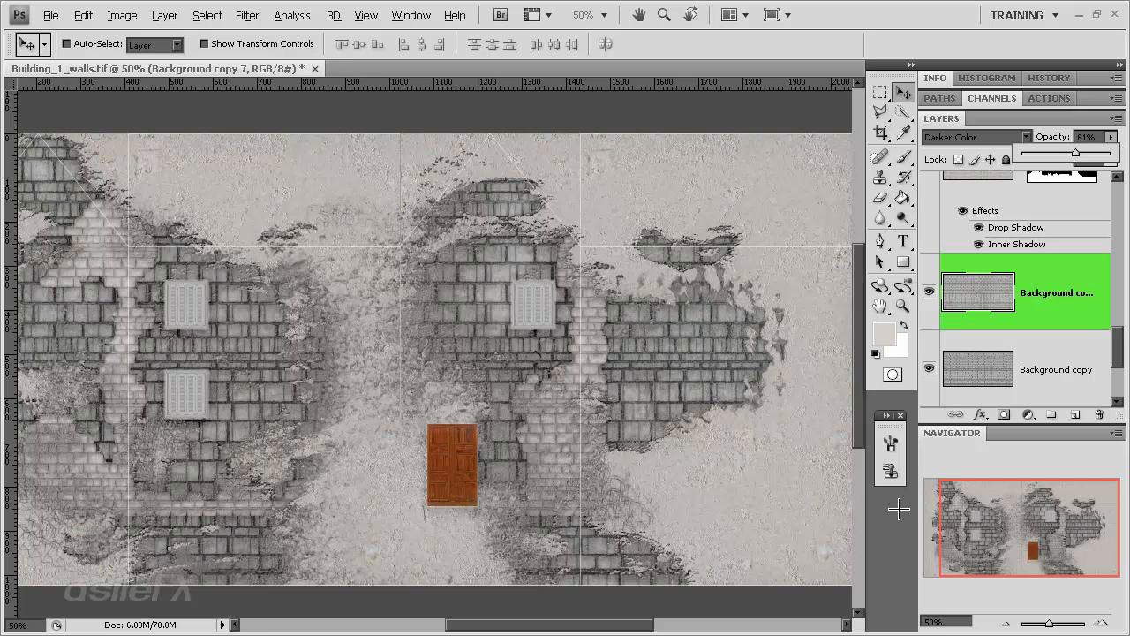
Step: Flip the merged brick layer Background copy 7 vertically with Free Transform
{"action": "left_click", "coordinate": [1110, 623]}
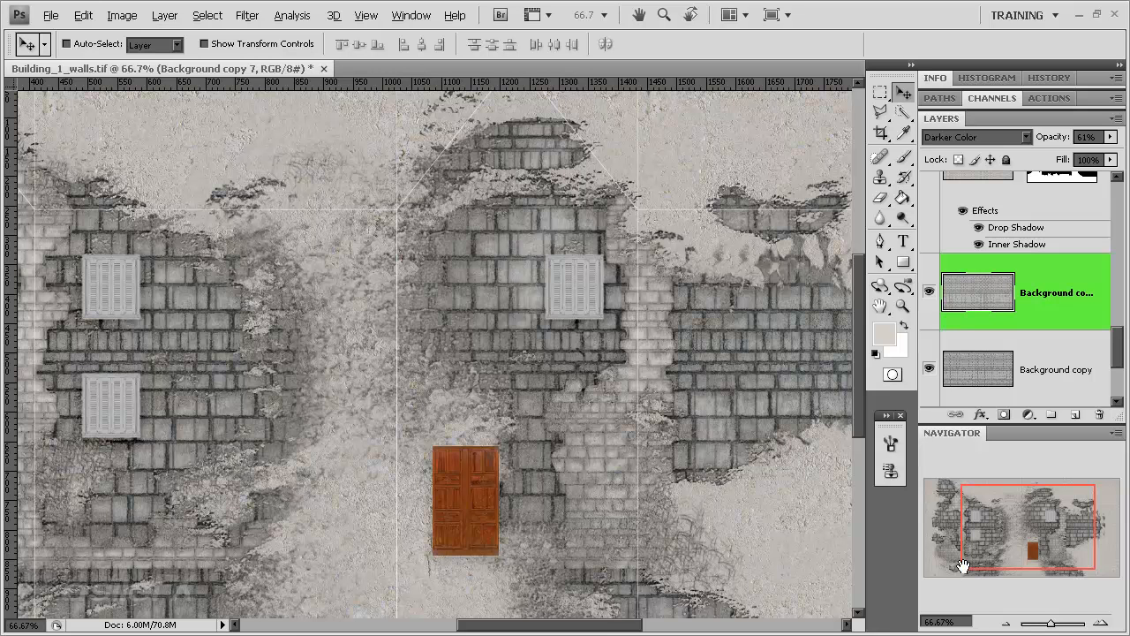
{"action": "key", "text": "ctrl+t"}
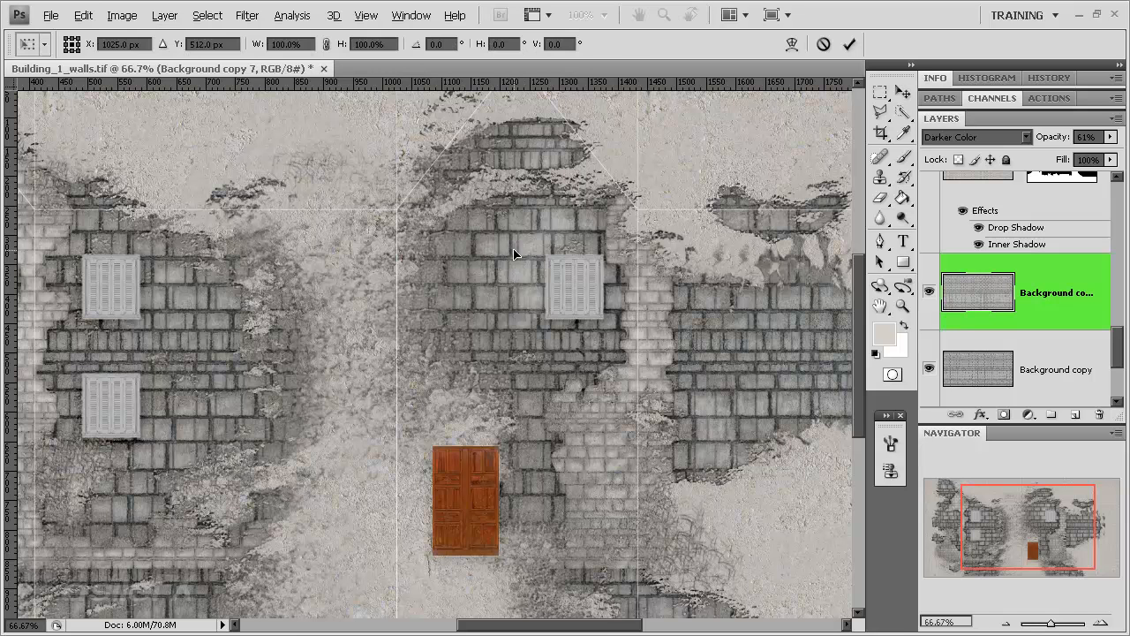
{"action": "right_click", "coordinate": [515, 252]}
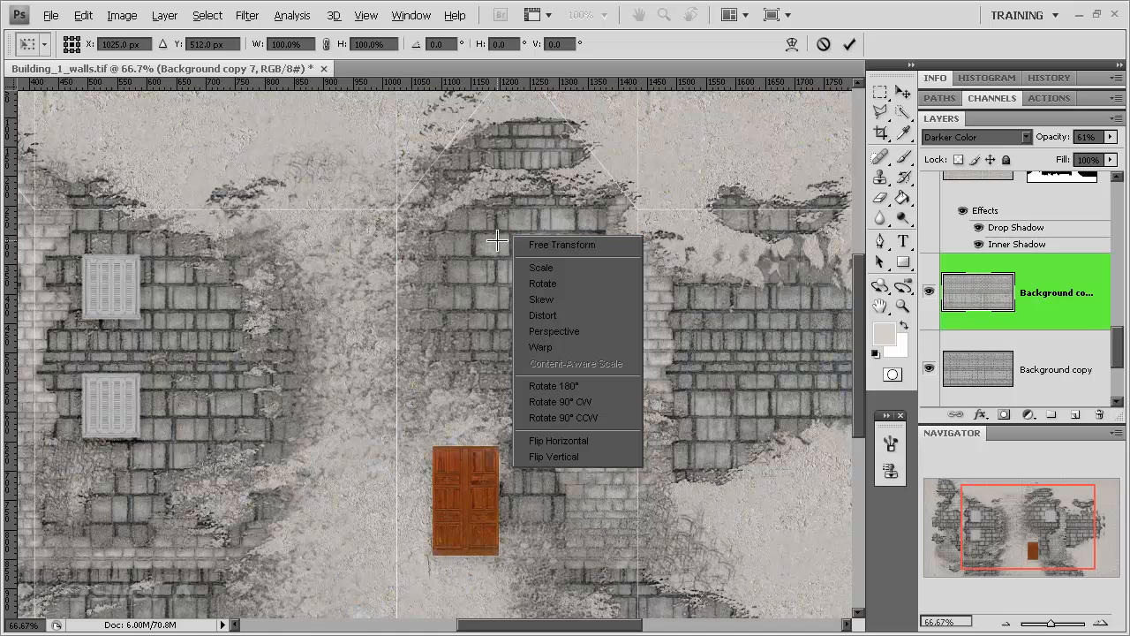
{"action": "left_click", "coordinate": [612, 457]}
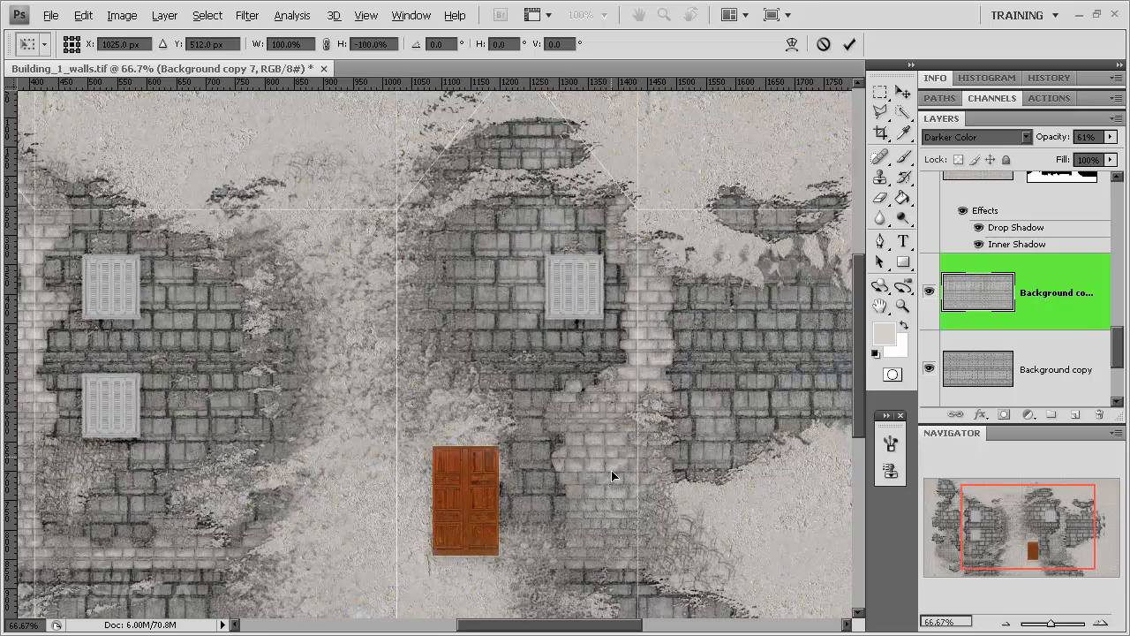
Step: Squash the flipped brick layer to 84.6% height, keeping its upper edge in place, and apply the transform
{"action": "left_click", "coordinate": [1006, 623]}
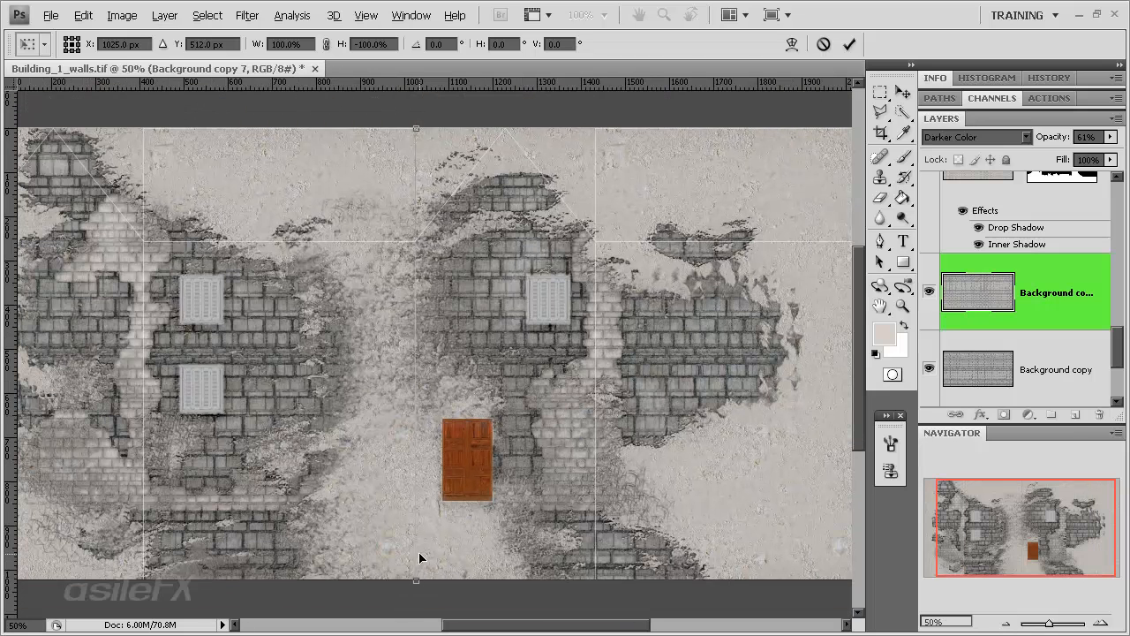
{"action": "left_click_drag", "start_coordinate": [417, 581], "coordinate": [418, 545]}
{"action": "left_click_drag", "start_coordinate": [419, 544], "coordinate": [418, 513]}
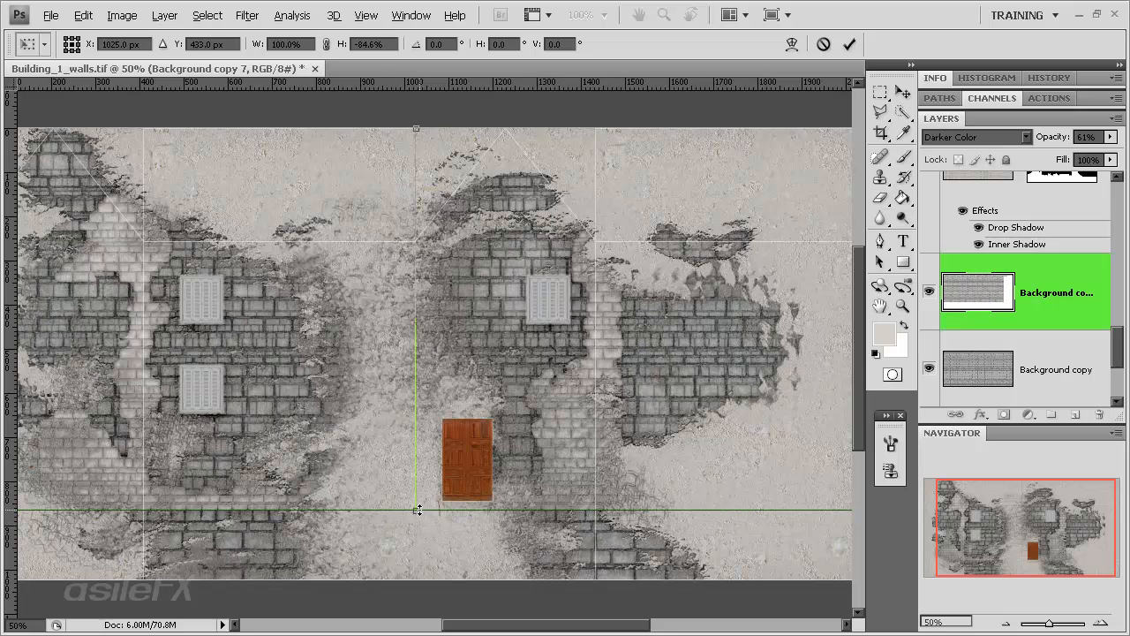
{"action": "left_click_drag", "start_coordinate": [419, 511], "coordinate": [421, 511]}
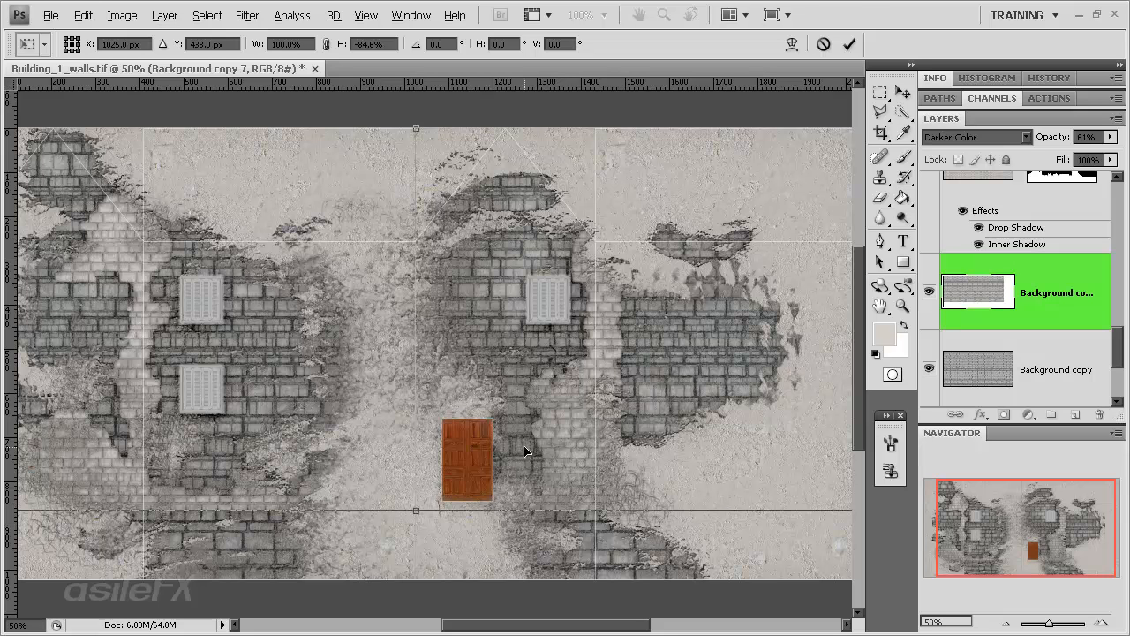
{"action": "key", "text": "Return"}
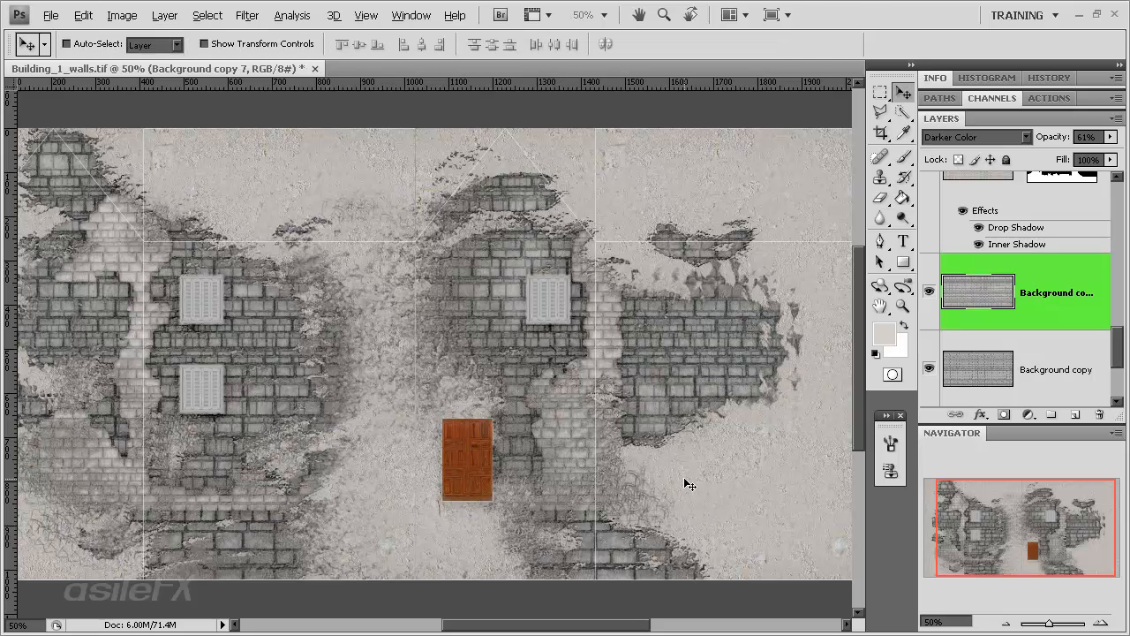
{"action": "left_click", "coordinate": [1102, 623]}
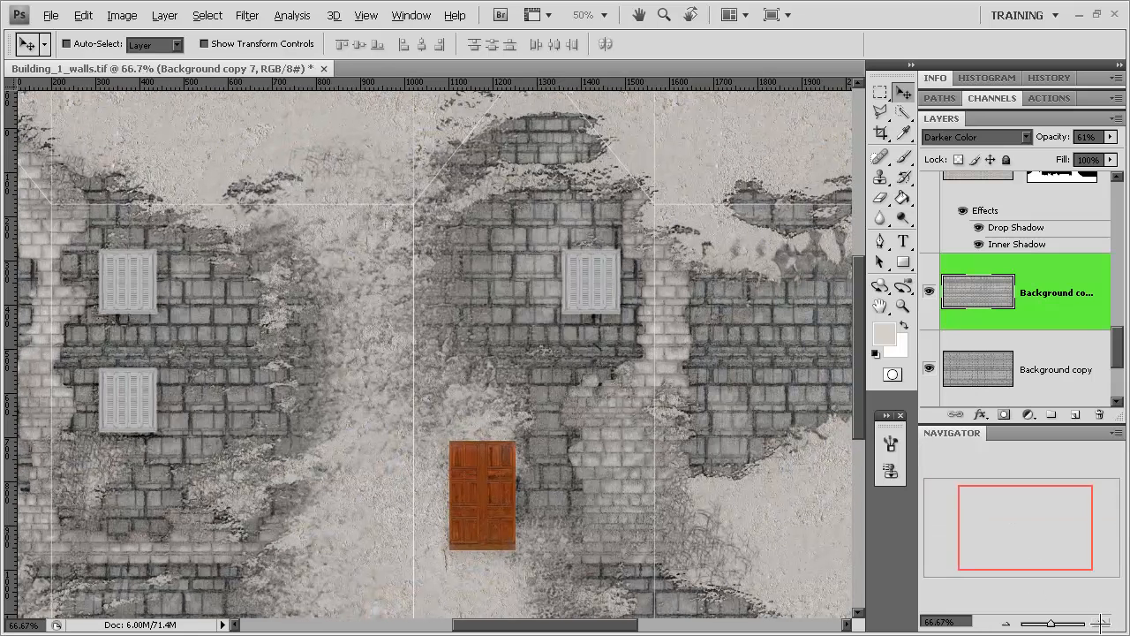
Step: Raise the flipped overlay brick layer's opacity to 100% and inspect the wall around the windows and door
{"action": "left_click", "coordinate": [1110, 137]}
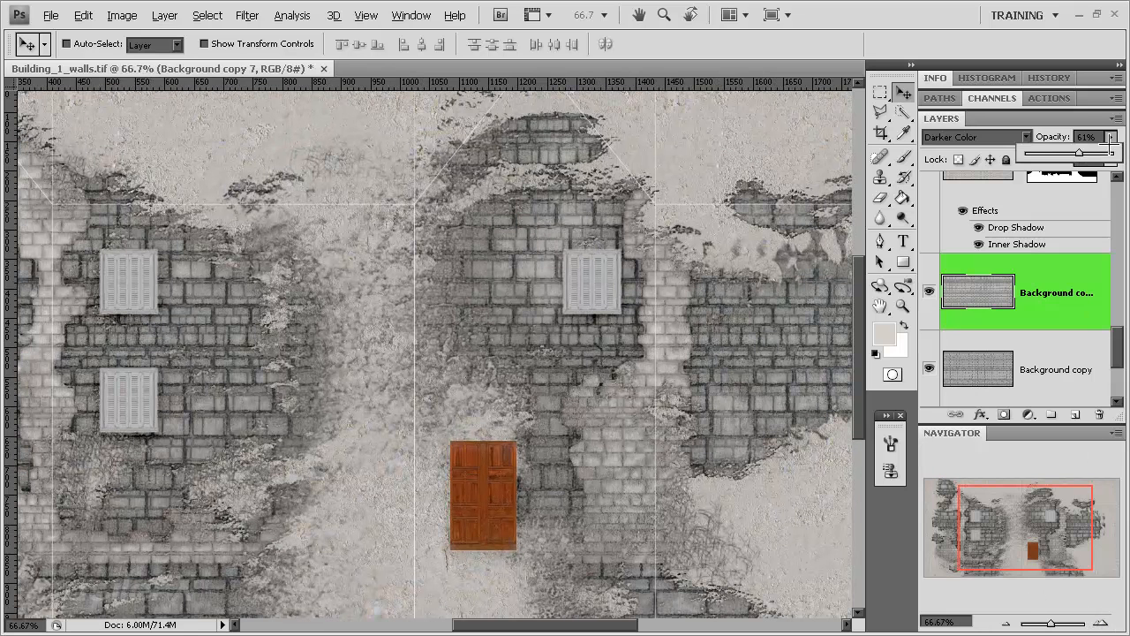
{"action": "left_click_drag", "start_coordinate": [1080, 153], "coordinate": [1116, 152]}
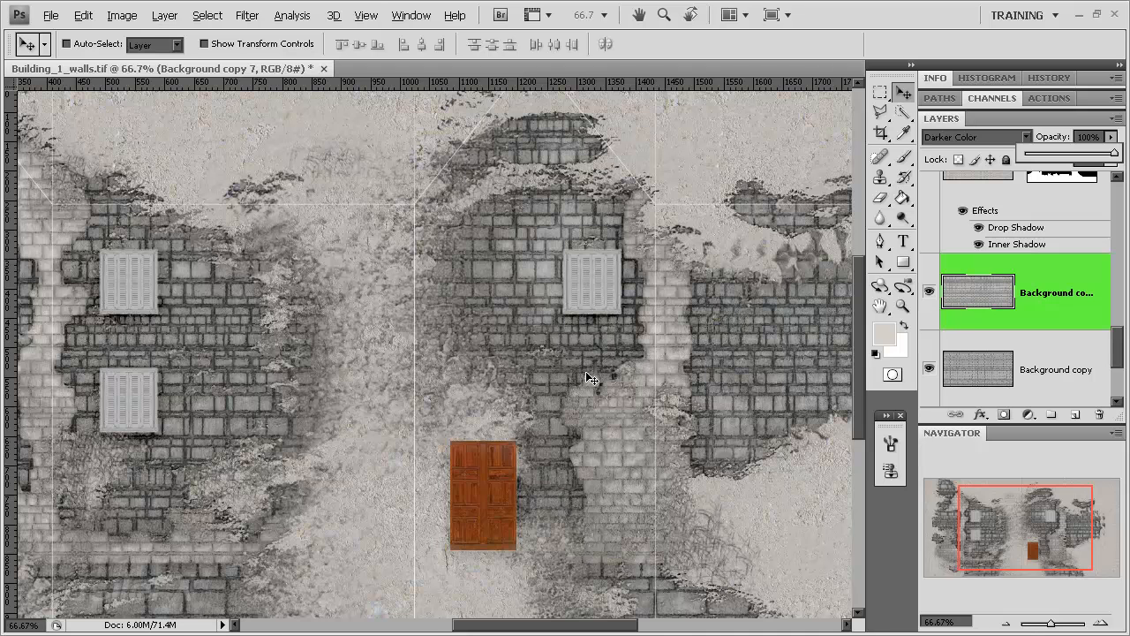
{"action": "mouse_move", "coordinate": [1012, 519]}
{"action": "left_mouse_down"}
{"action": "mouse_move", "coordinate": [1035, 523]}
{"action": "mouse_move", "coordinate": [973, 522]}
{"action": "mouse_move", "coordinate": [1004, 519]}
{"action": "left_mouse_up"}
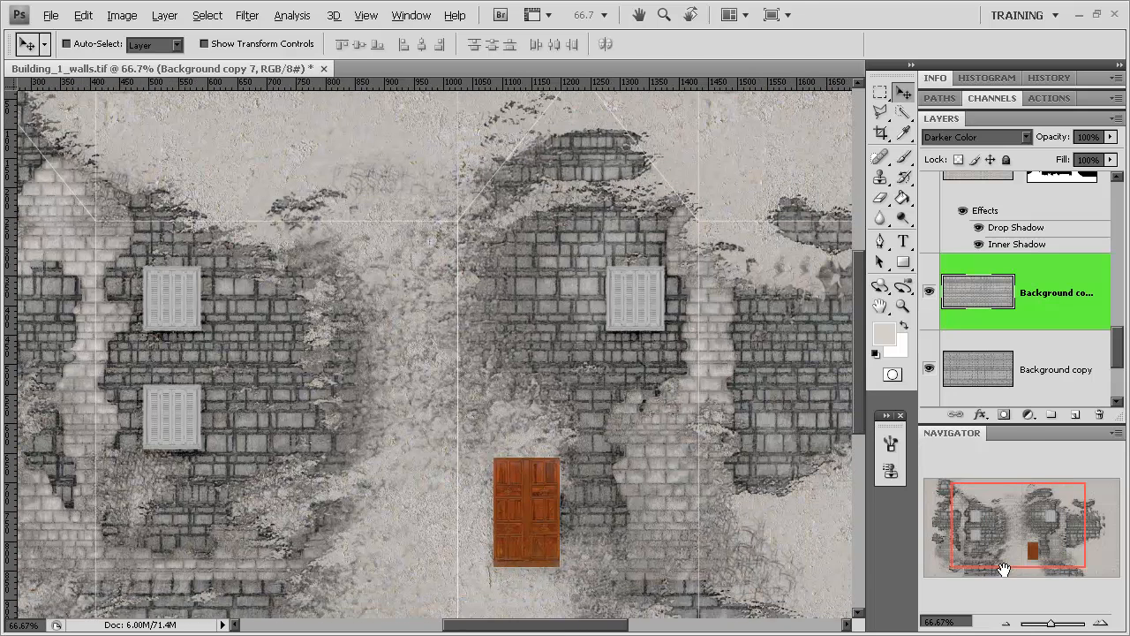
{"action": "left_click", "coordinate": [1005, 622]}
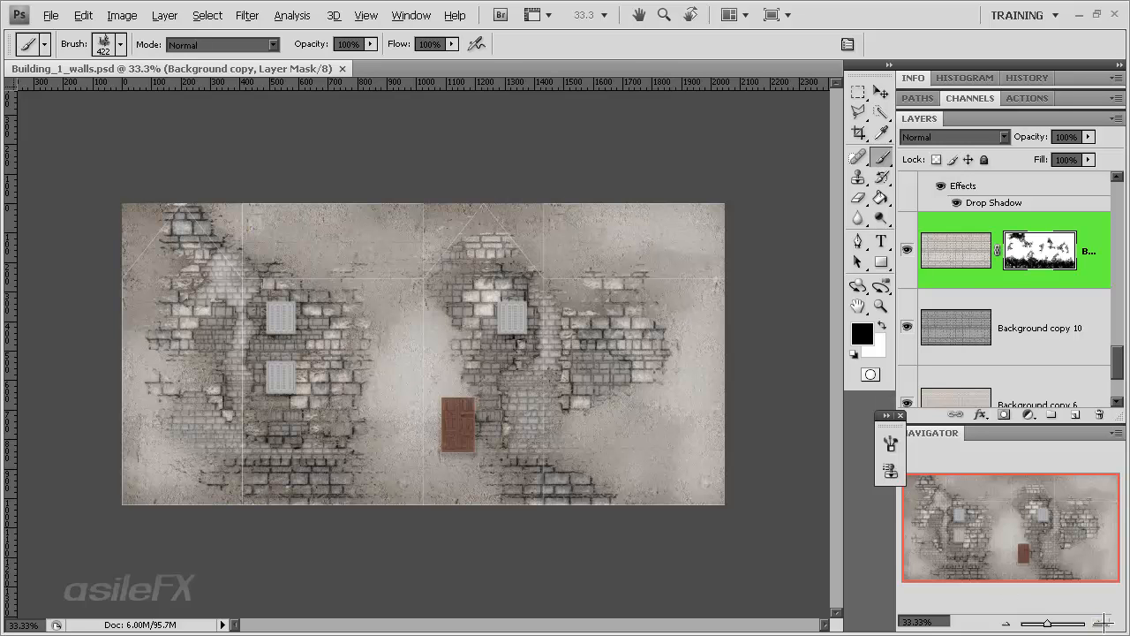
Step: Compare the wall with the masked brick layers, including the light bricks of Background copy, hidden and shown
{"action": "left_click", "coordinate": [1101, 622]}
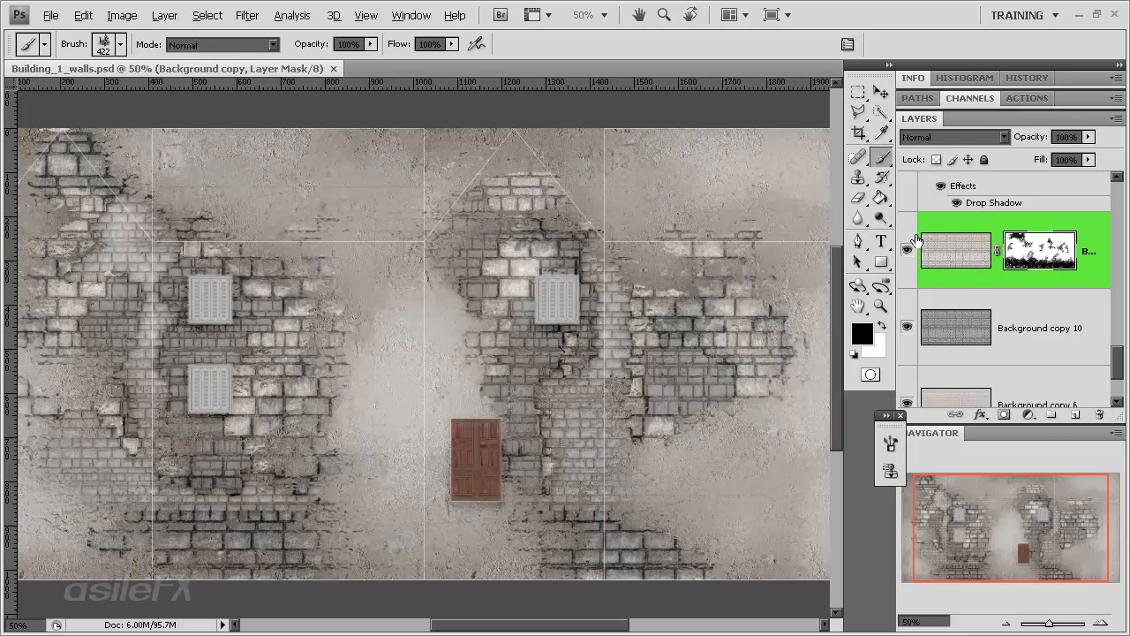
{"action": "scroll", "coordinate": [969, 332], "scroll_direction": "up", "scroll_amount": 1}
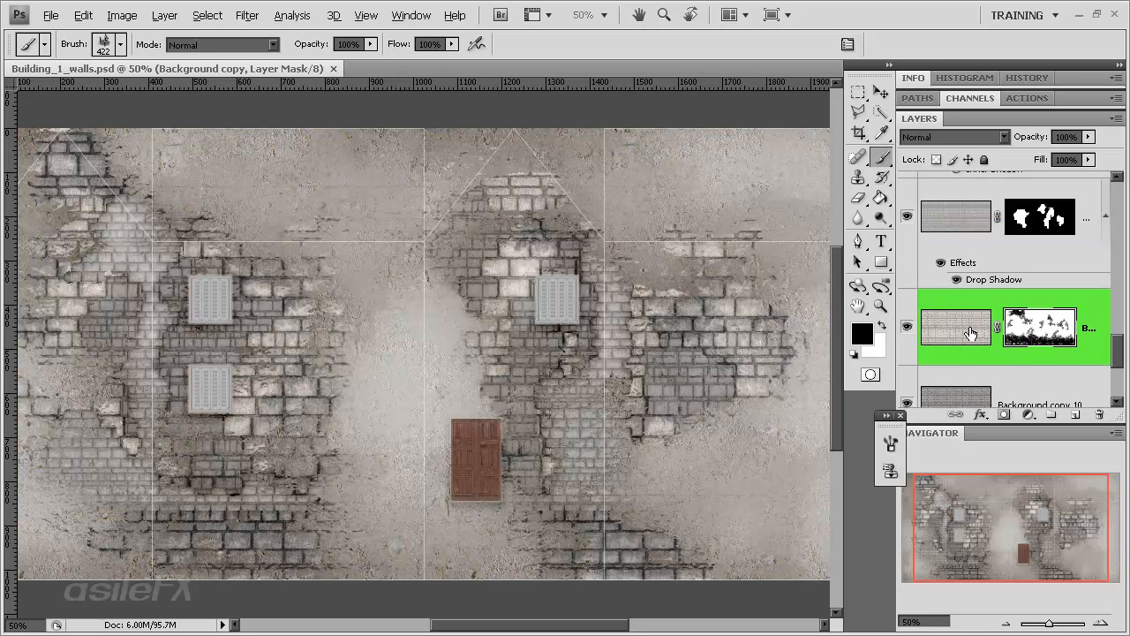
{"action": "scroll", "coordinate": [971, 333], "scroll_direction": "up", "scroll_amount": 3}
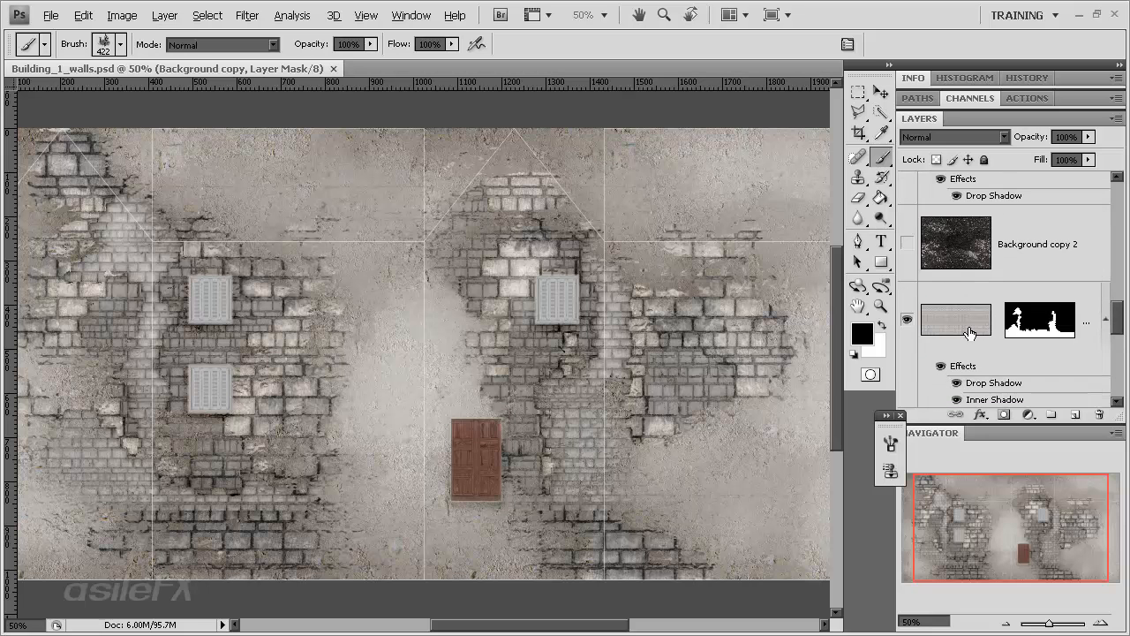
{"action": "scroll", "coordinate": [941, 329], "scroll_direction": "down", "scroll_amount": 1}
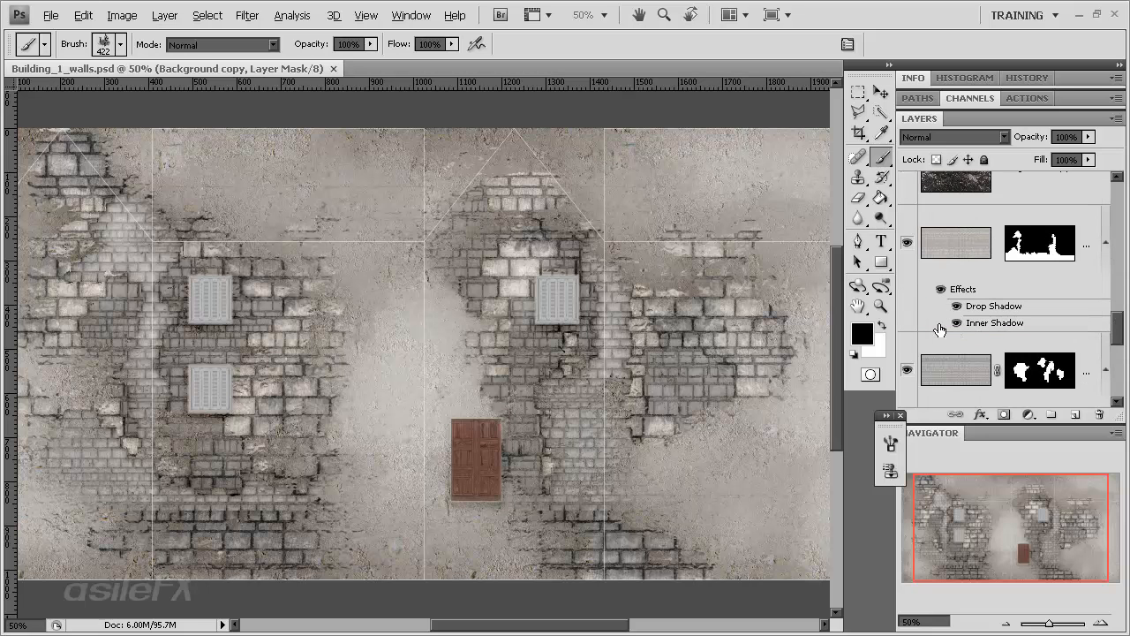
{"action": "left_click", "coordinate": [905, 246]}
{"action": "left_click", "coordinate": [905, 246]}
{"action": "scroll", "coordinate": [906, 249], "scroll_direction": "down", "scroll_amount": 3}
{"action": "left_click", "coordinate": [906, 250]}
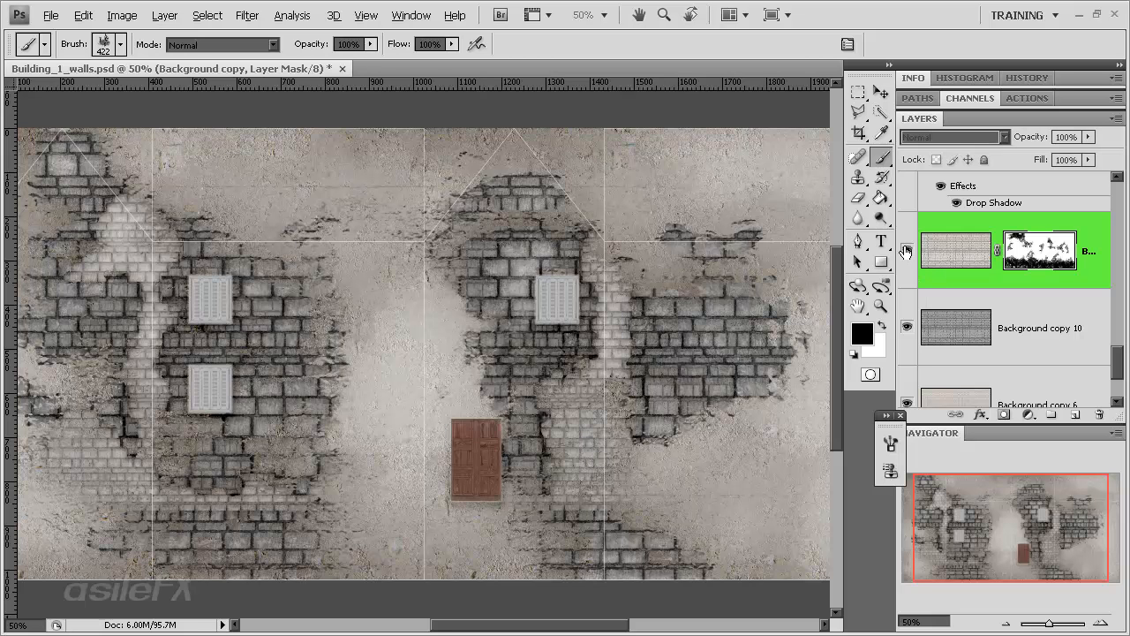
{"action": "left_click", "coordinate": [905, 251]}
{"action": "scroll", "coordinate": [958, 307], "scroll_direction": "up", "scroll_amount": 3}
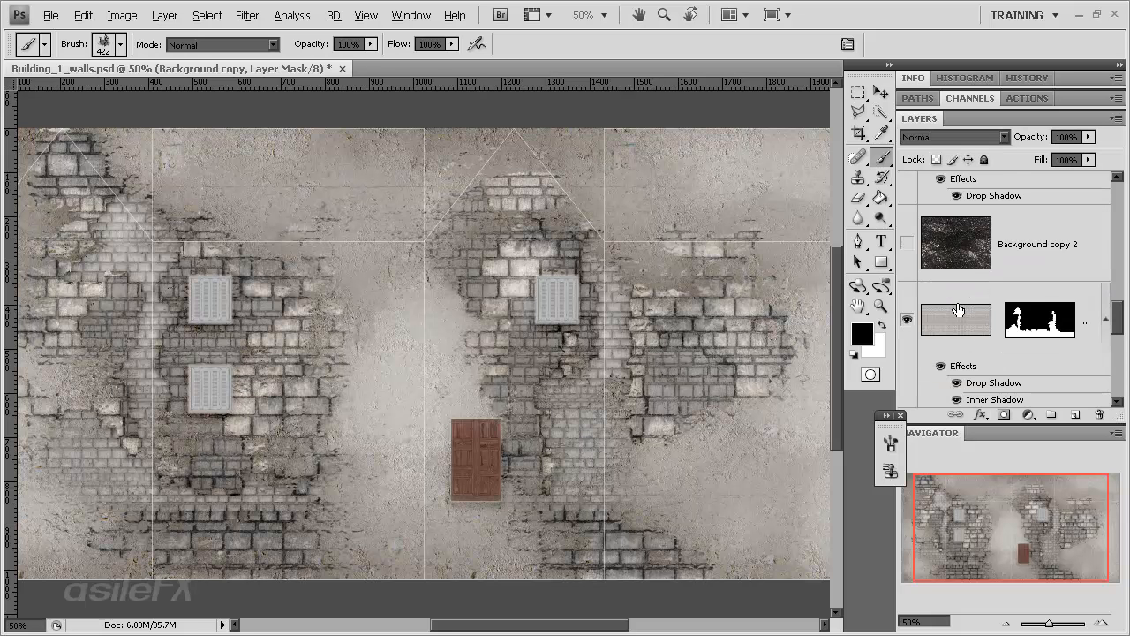
Step: Compare the wall with and without the upper masked plaster layer Background copy 3, and leave that layer hidden
{"action": "scroll", "coordinate": [958, 309], "scroll_direction": "up", "scroll_amount": 5}
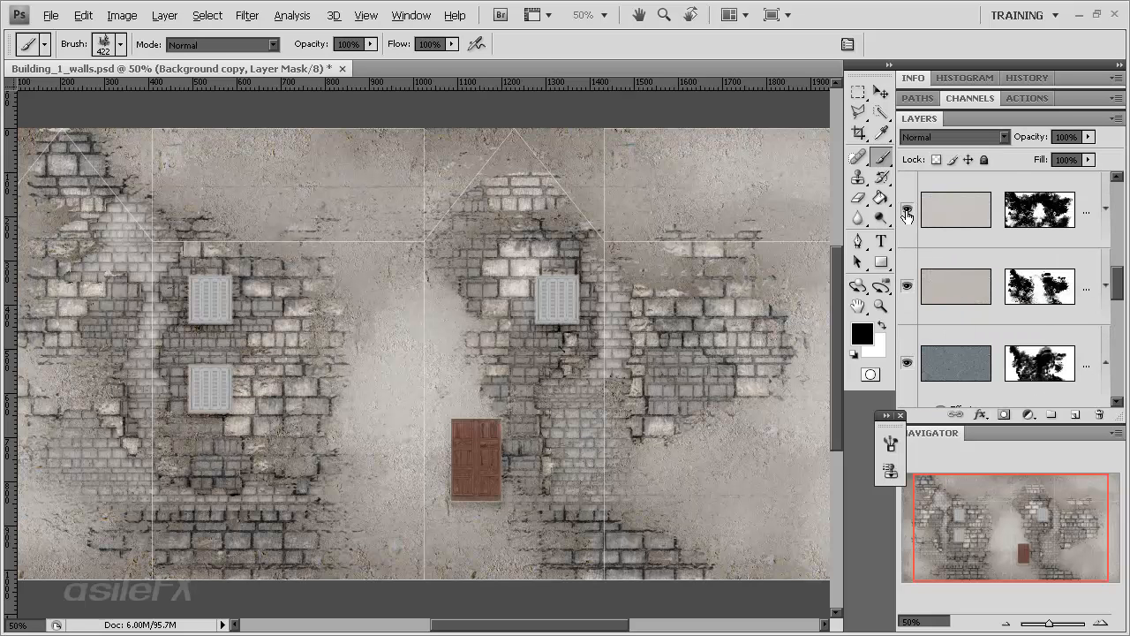
{"action": "left_click", "coordinate": [907, 214]}
{"action": "left_click", "coordinate": [907, 212]}
{"action": "left_click", "coordinate": [979, 217]}
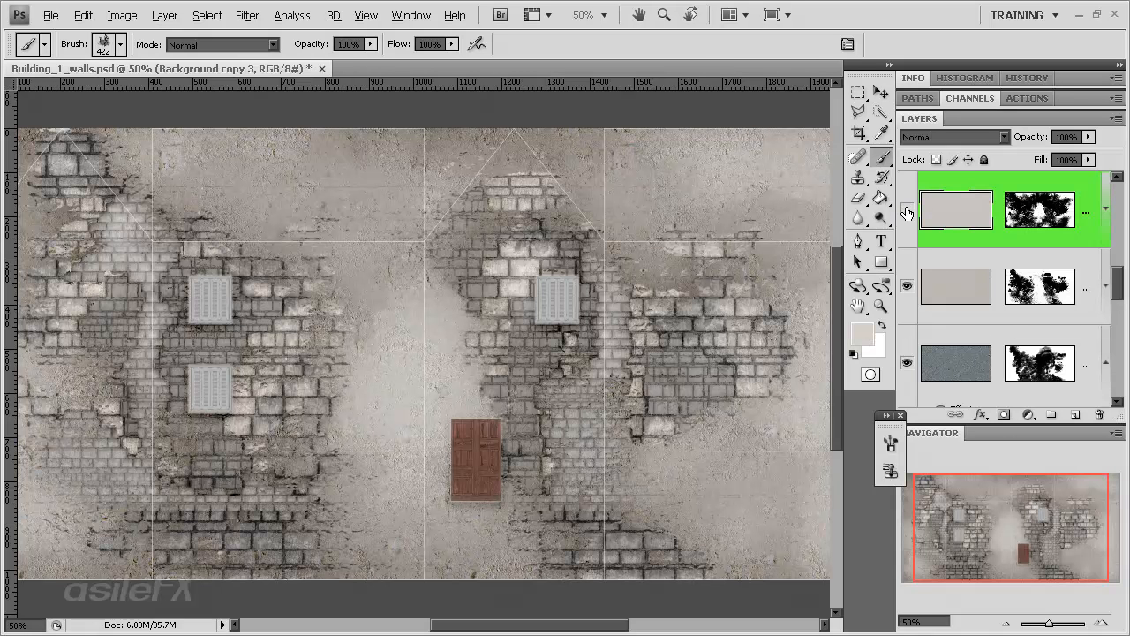
{"action": "left_click", "coordinate": [907, 212]}
Step: Duplicate the plaster layer Background copy 9 without its layer mask and hide the duplicate's layer effects
{"action": "left_click", "coordinate": [972, 291]}
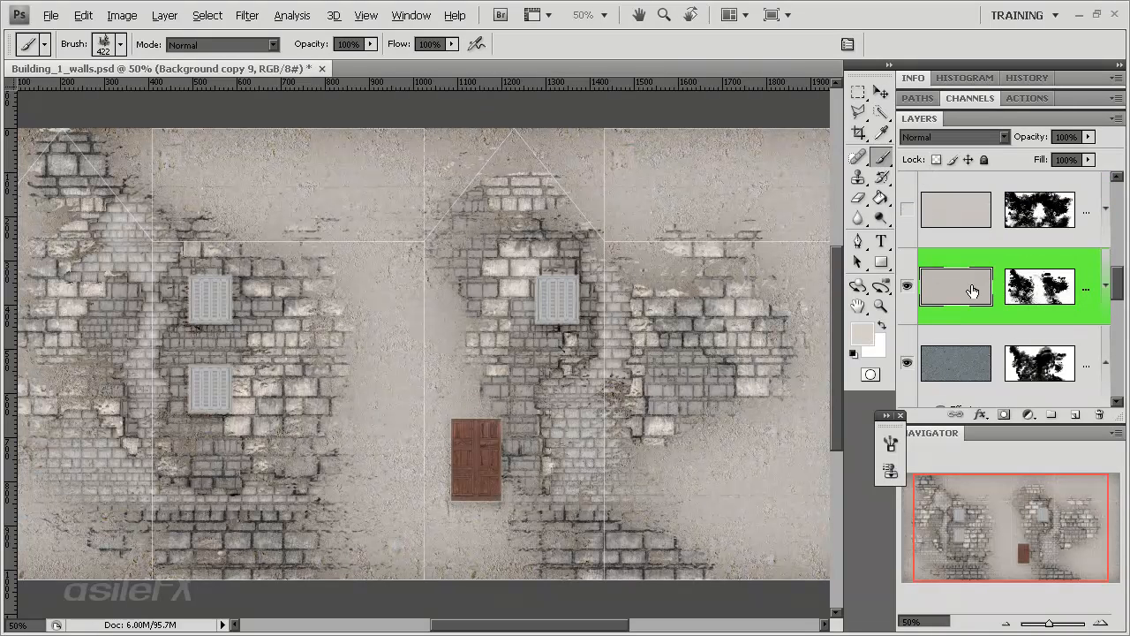
{"action": "left_click_drag", "start_coordinate": [972, 292], "coordinate": [1076, 414]}
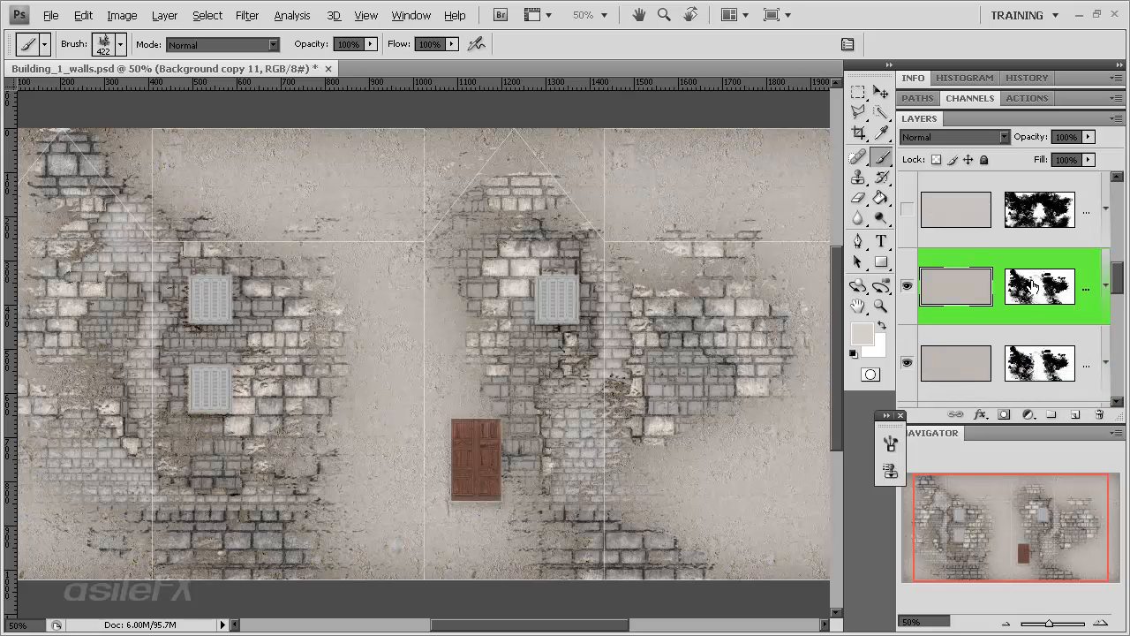
{"action": "right_click", "coordinate": [1036, 284]}
{"action": "left_click", "coordinate": [1006, 306]}
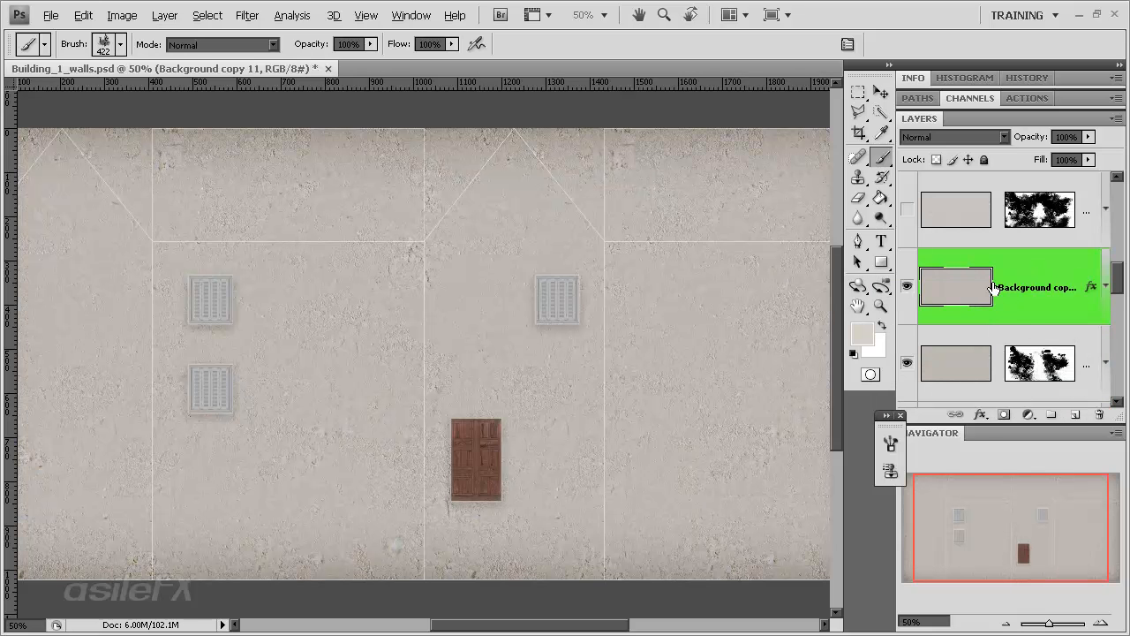
{"action": "left_click", "coordinate": [1105, 286]}
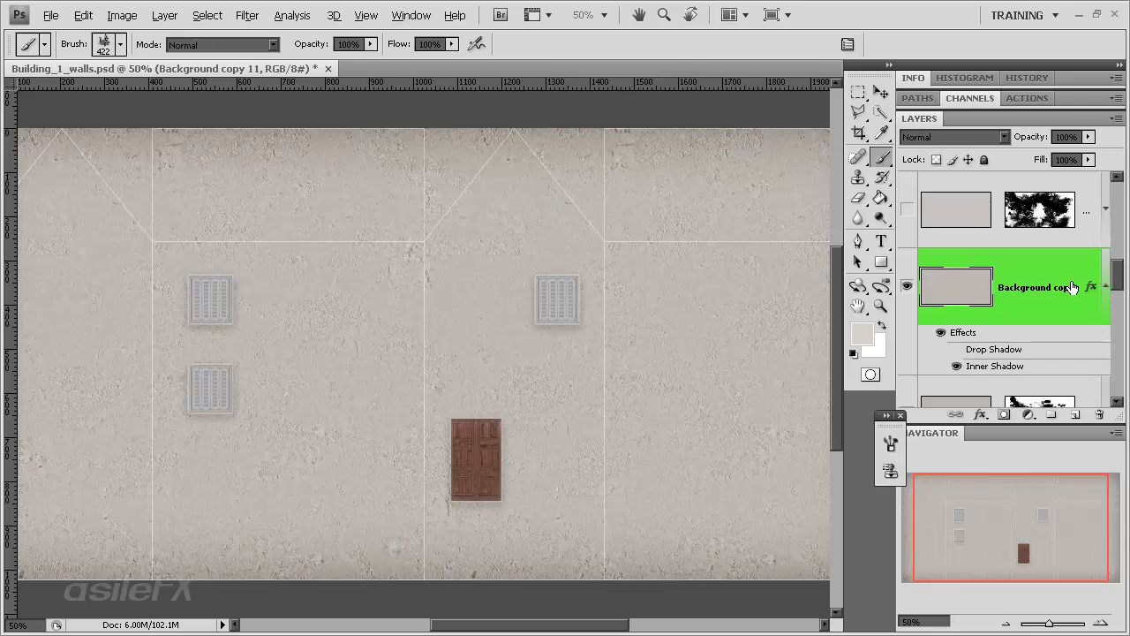
{"action": "left_click", "coordinate": [942, 333]}
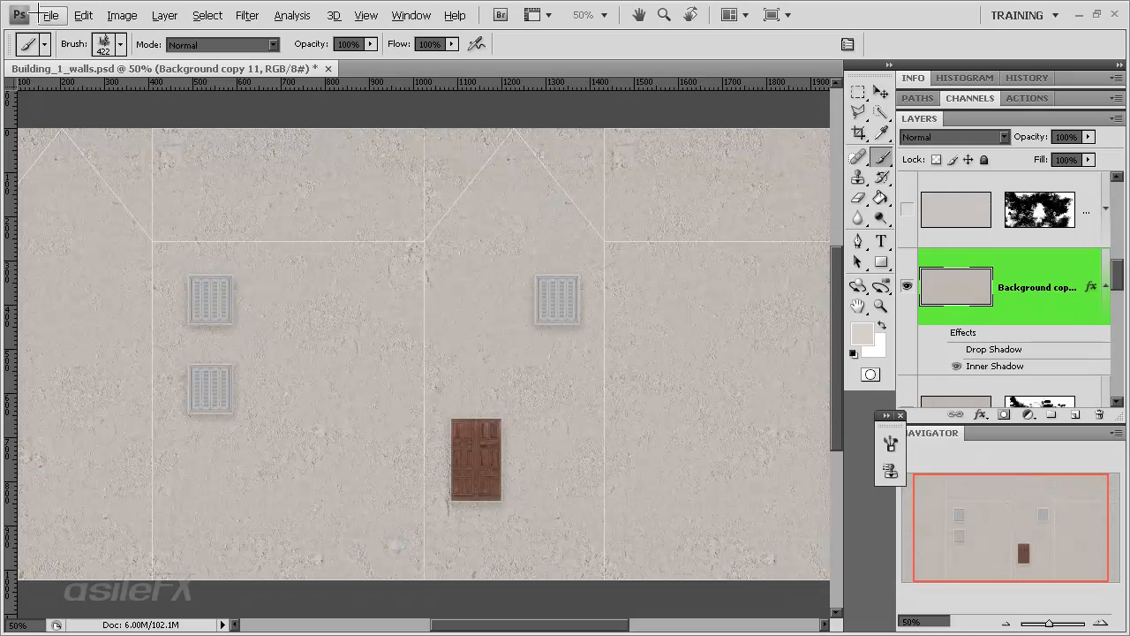
Step: Tint the duplicated plaster with a Photo Filter using Cooling Filter (LBB) at 11% density with Preserve Luminosity on
{"action": "left_click", "coordinate": [122, 15]}
{"action": "mouse_move", "coordinate": [141, 60]}
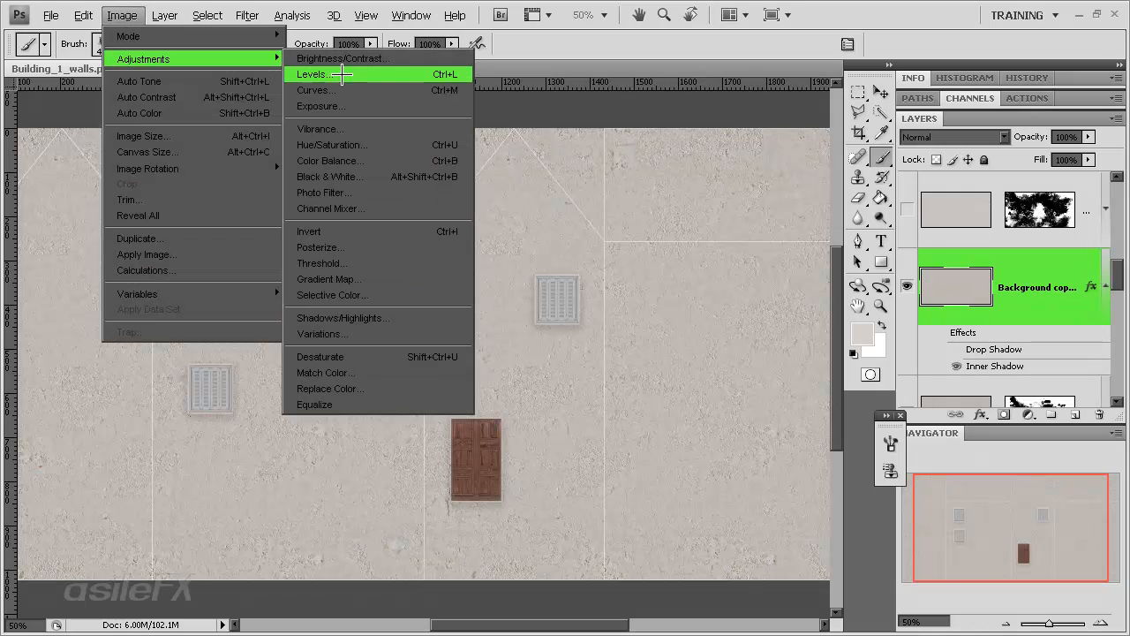
{"action": "left_click", "coordinate": [323, 193]}
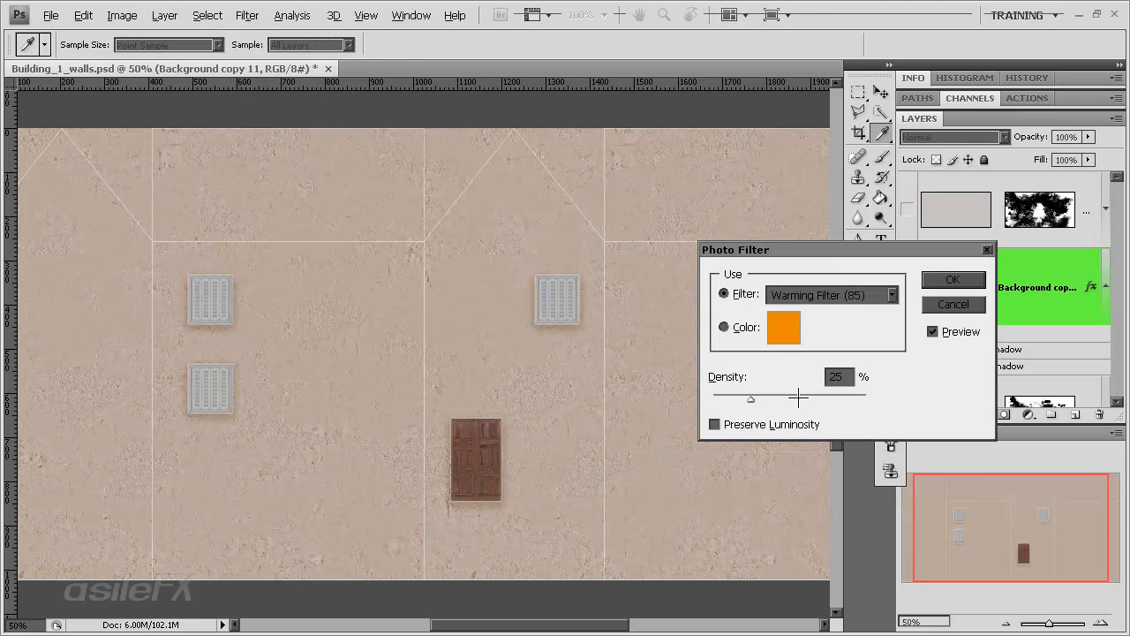
{"action": "left_click", "coordinate": [805, 295]}
{"action": "left_click", "coordinate": [821, 366]}
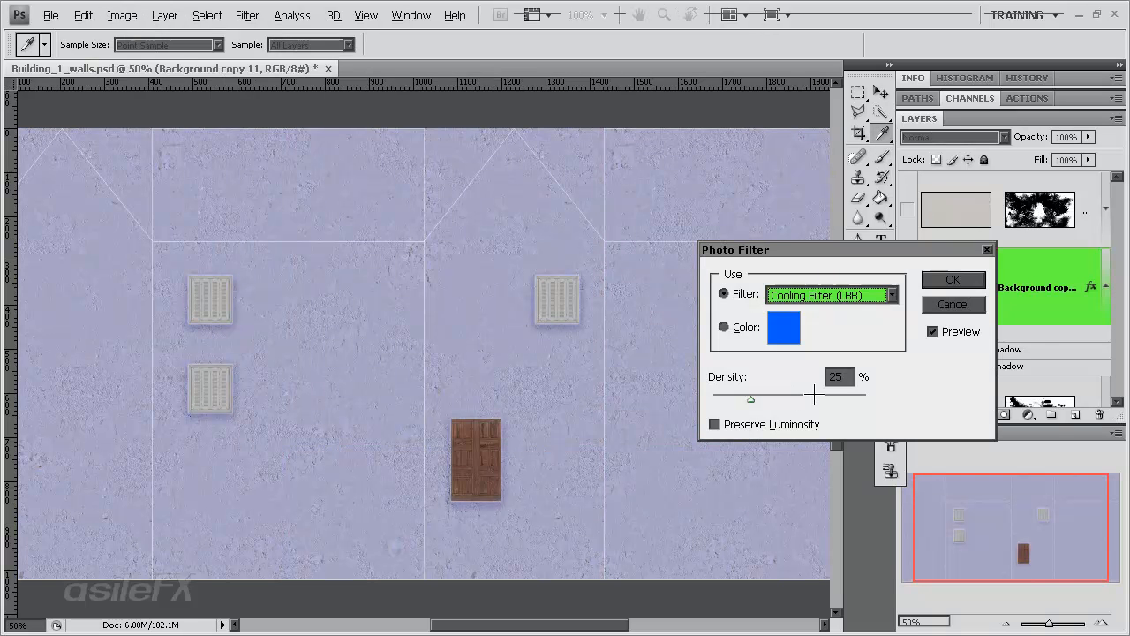
{"action": "left_click", "coordinate": [733, 397]}
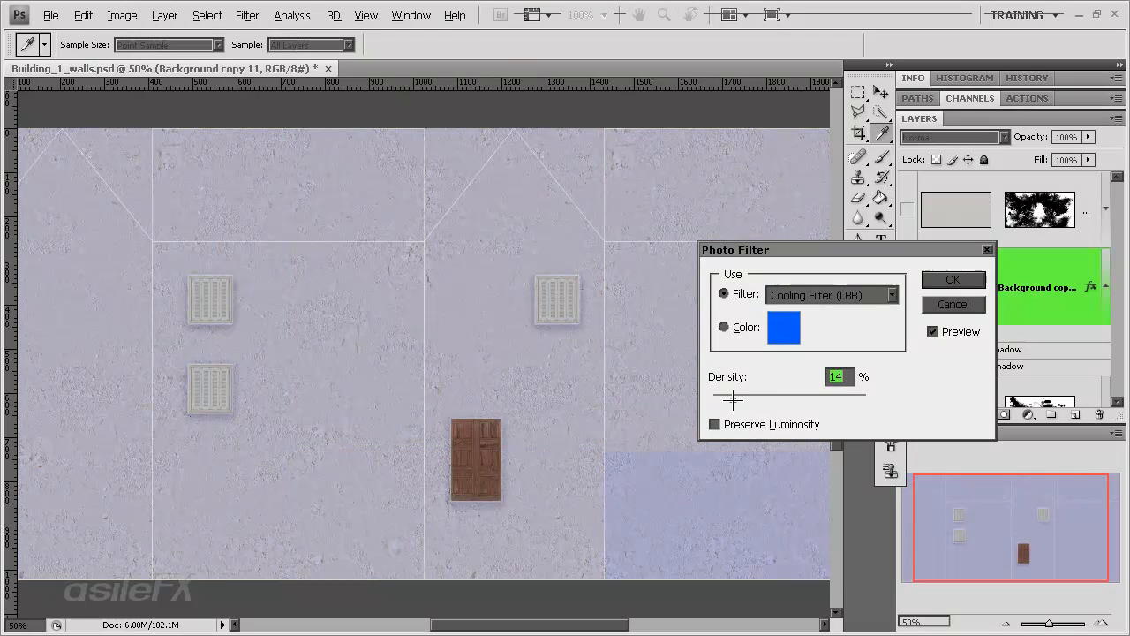
{"action": "left_click", "coordinate": [715, 424]}
{"action": "mouse_move", "coordinate": [733, 397]}
{"action": "left_mouse_down"}
{"action": "mouse_move", "coordinate": [757, 398]}
{"action": "mouse_move", "coordinate": [727, 398]}
{"action": "left_mouse_up"}
{"action": "left_click", "coordinate": [948, 279]}
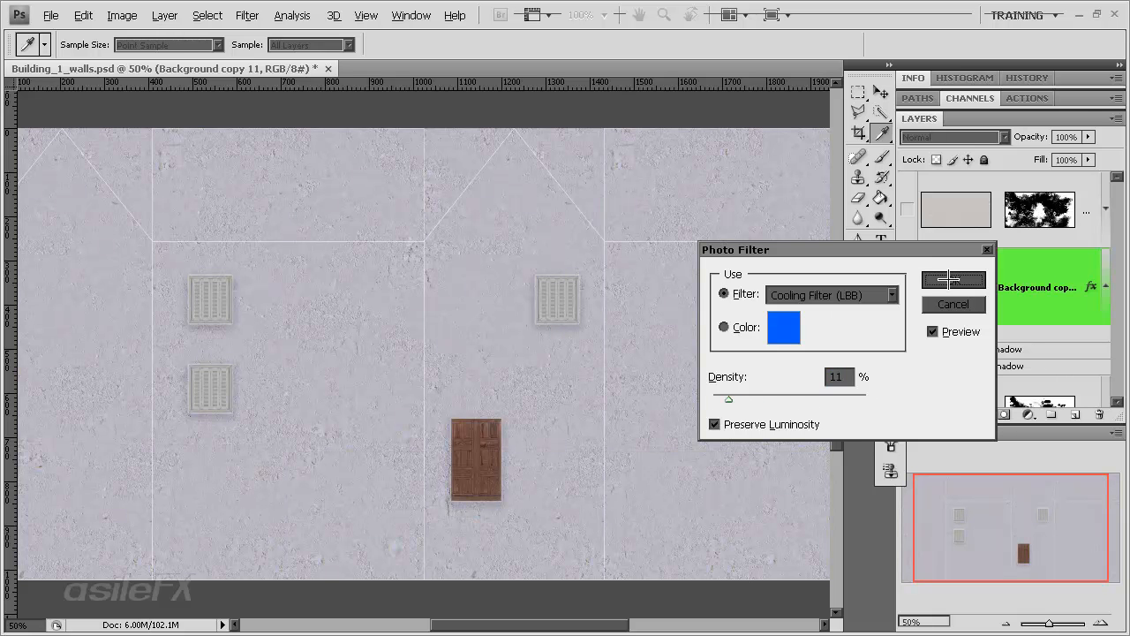
Step: Add a layer mask to the bluish plaster layer and fill the mask with black
{"action": "left_click", "coordinate": [1004, 415]}
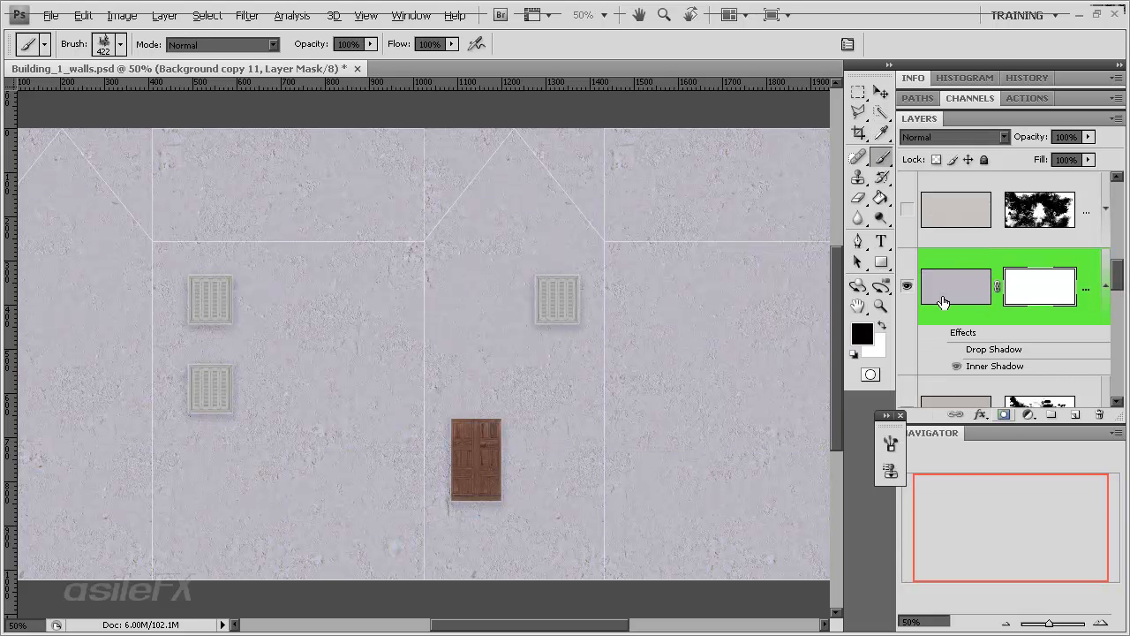
{"action": "left_click", "coordinate": [881, 198]}
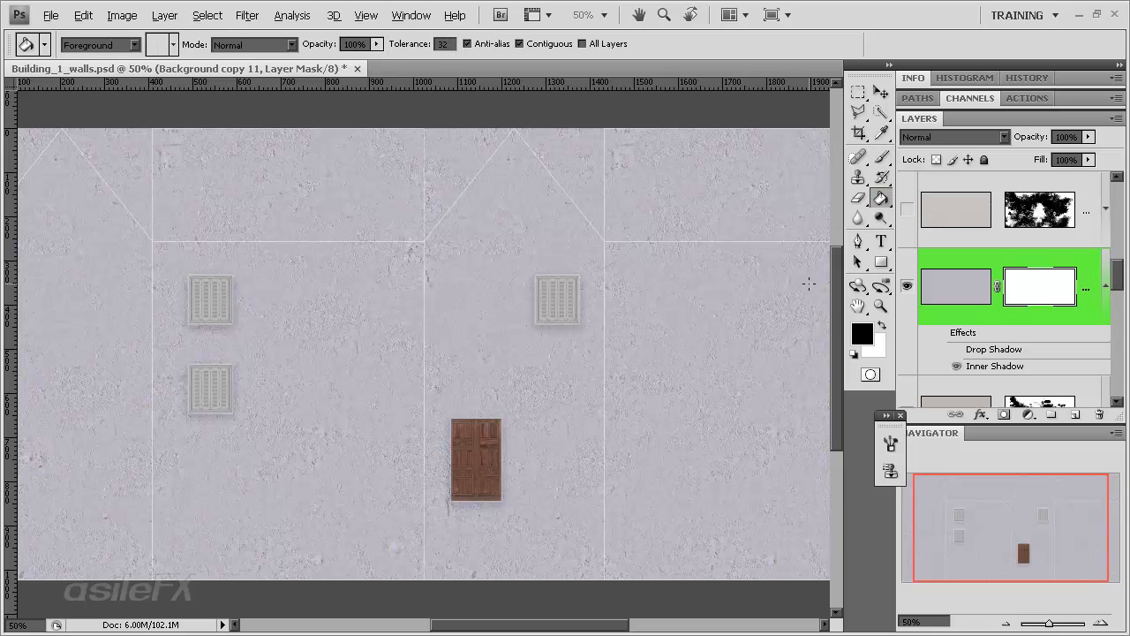
{"action": "left_click", "coordinate": [808, 283]}
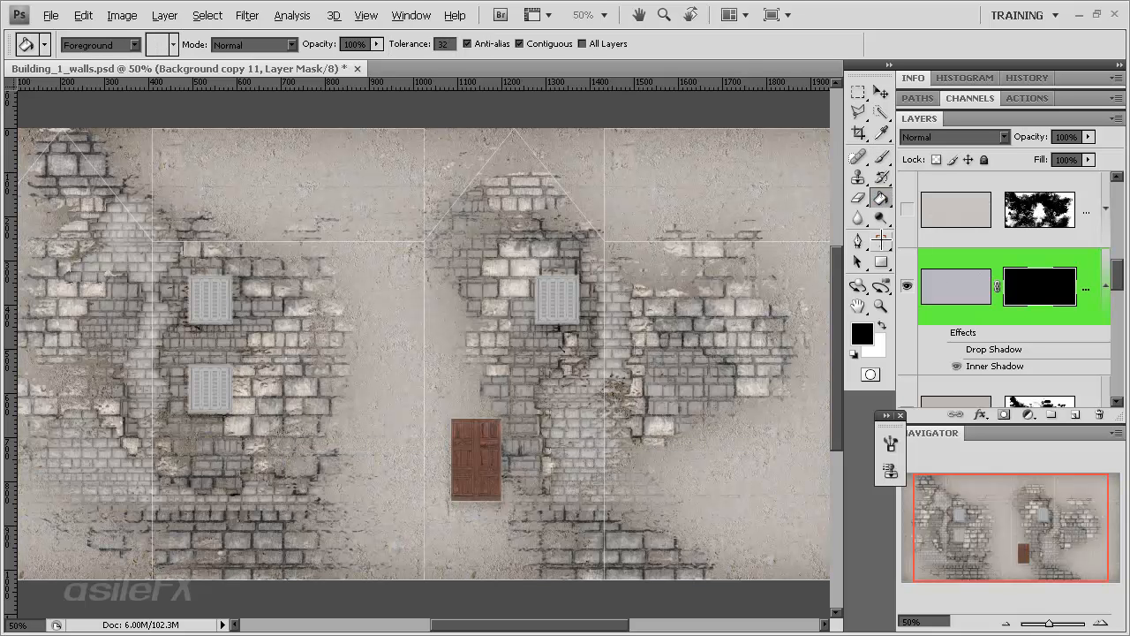
Step: Try brushing white on the black mask to reveal bluish plaster right of the door, and refill the mask with black
{"action": "left_click", "coordinate": [881, 325]}
{"action": "key", "text": "b"}
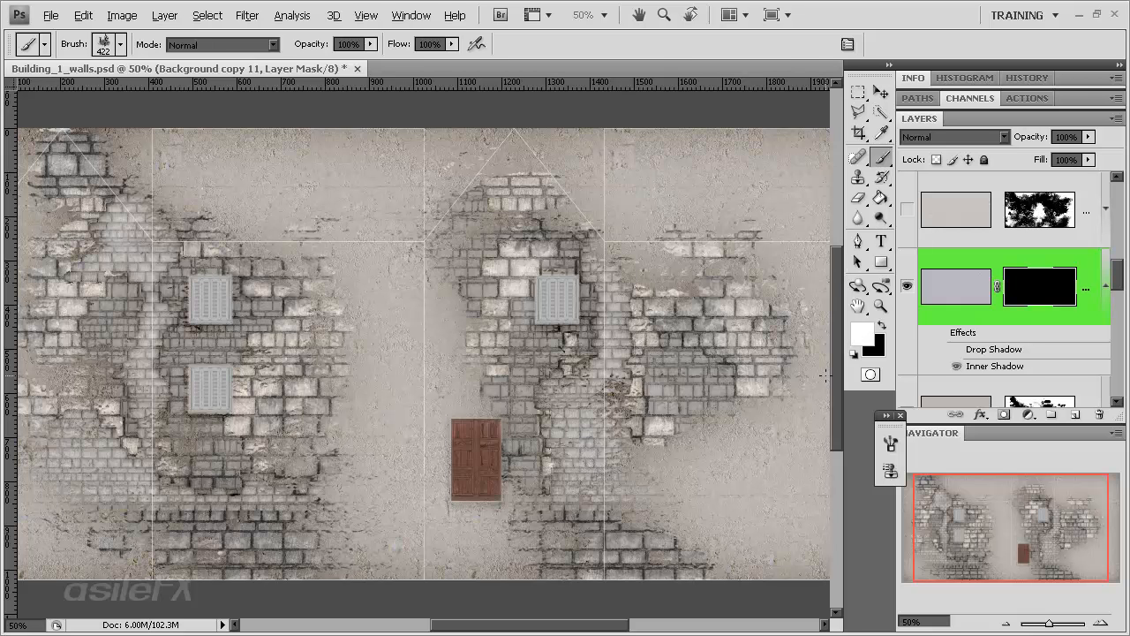
{"action": "mouse_move", "coordinate": [643, 243]}
{"action": "left_mouse_down"}
{"action": "mouse_move", "coordinate": [579, 195]}
{"action": "mouse_move", "coordinate": [403, 300]}
{"action": "mouse_move", "coordinate": [340, 201]}
{"action": "mouse_move", "coordinate": [320, 262]}
{"action": "mouse_move", "coordinate": [427, 609]}
{"action": "mouse_move", "coordinate": [453, 319]}
{"action": "mouse_move", "coordinate": [543, 519]}
{"action": "left_mouse_up"}
{"action": "key", "text": "ctrl+BackSpace"}
{"action": "mouse_move", "coordinate": [743, 489]}
{"action": "left_mouse_down"}
{"action": "mouse_move", "coordinate": [734, 556]}
{"action": "mouse_move", "coordinate": [764, 618]}
{"action": "left_mouse_up"}
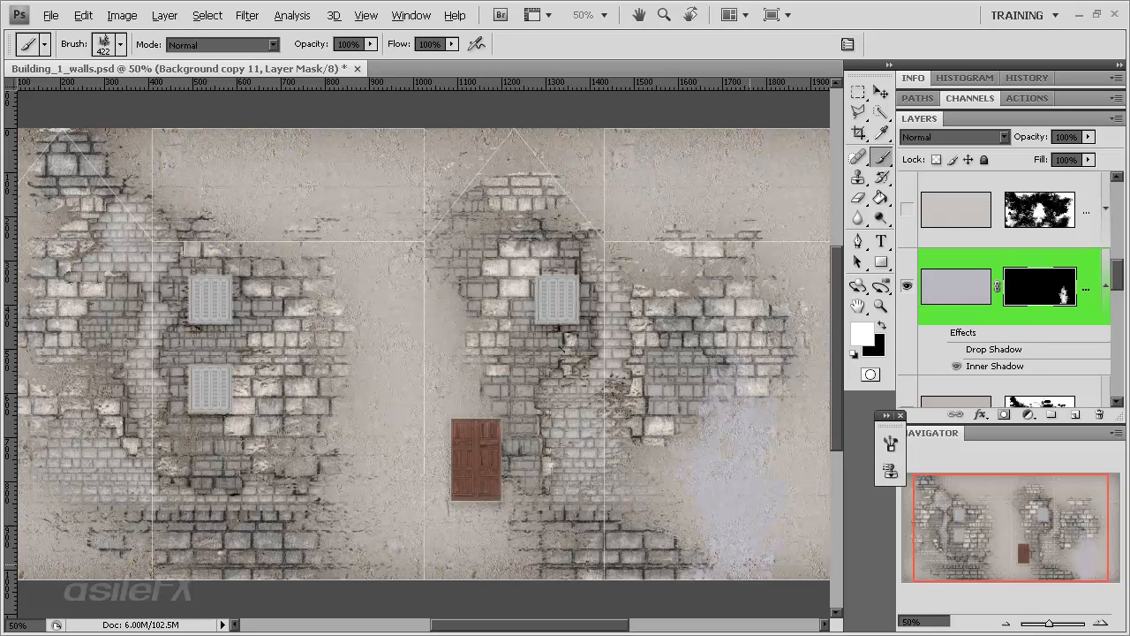
{"action": "key", "text": "ctrl+BackSpace"}
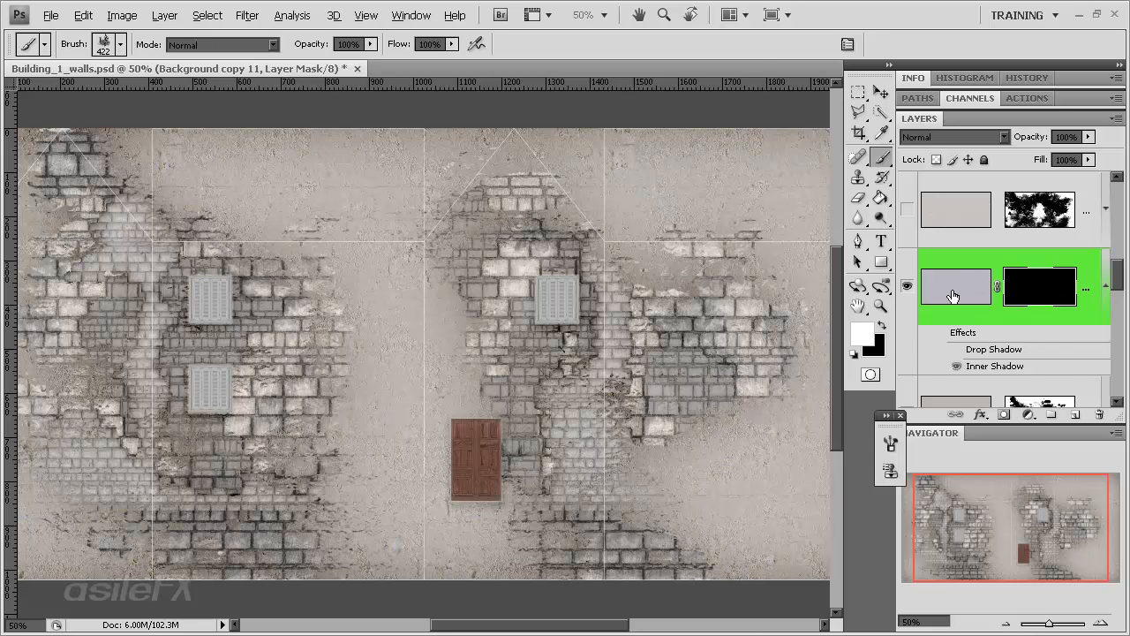
Step: Replace the bluish plaster layer's mask with the one from a new duplicate of Background copy 9, and delete that duplicate
{"action": "scroll", "coordinate": [1005, 306], "scroll_direction": "down", "scroll_amount": 1}
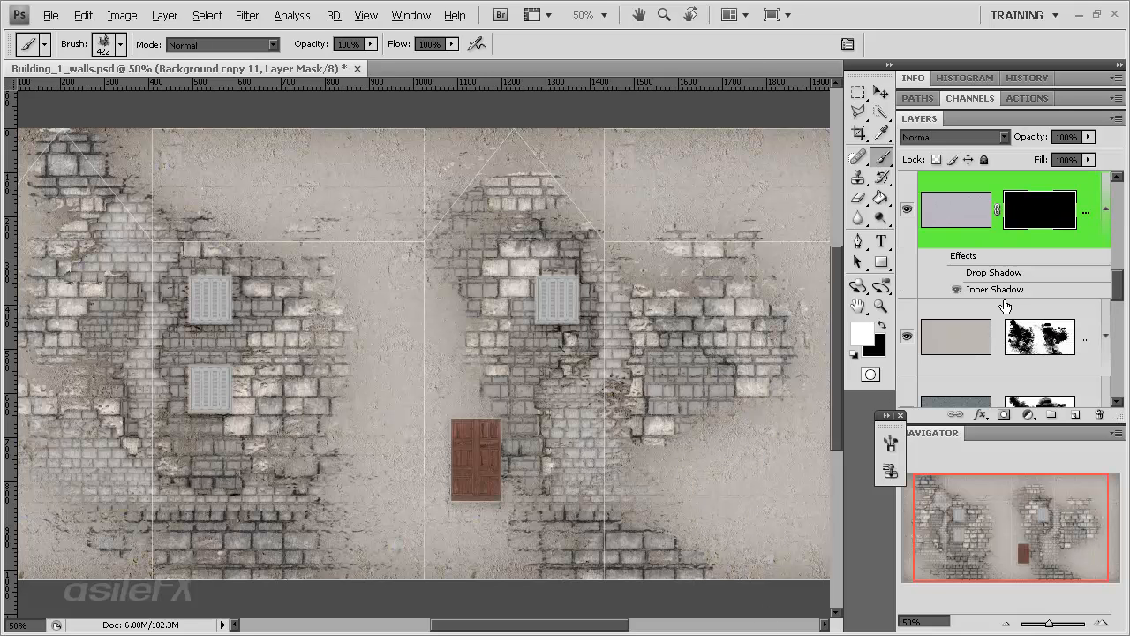
{"action": "left_click_drag", "start_coordinate": [958, 339], "coordinate": [1071, 411]}
{"action": "left_click_drag", "start_coordinate": [1029, 334], "coordinate": [1034, 212]}
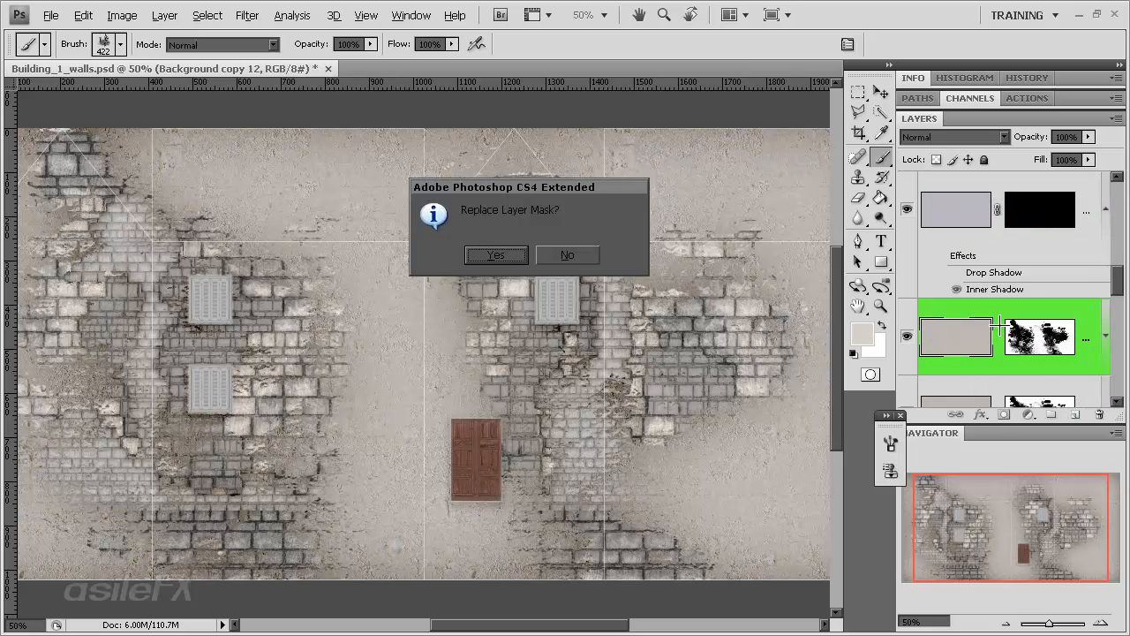
{"action": "left_click", "coordinate": [481, 255]}
{"action": "right_click", "coordinate": [1012, 338]}
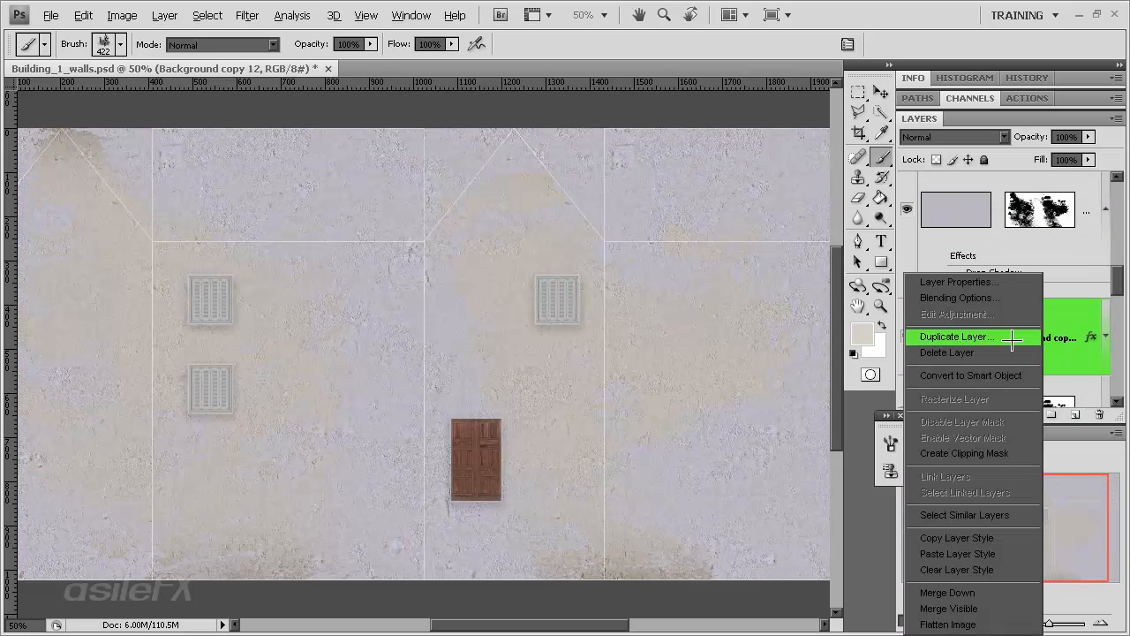
{"action": "left_click", "coordinate": [998, 352]}
{"action": "key", "text": "Return"}
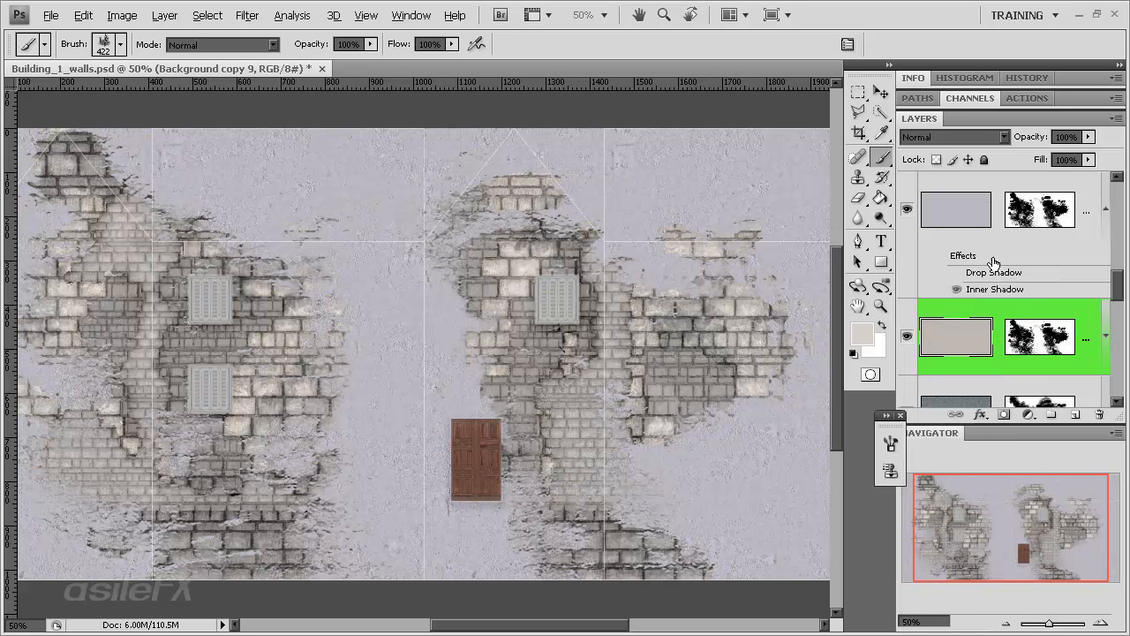
Step: Brush black on the bluish plaster layer's mask to expose warm plaster between the central brick patches and around the door
{"action": "left_click", "coordinate": [979, 217]}
{"action": "left_click", "coordinate": [1033, 205]}
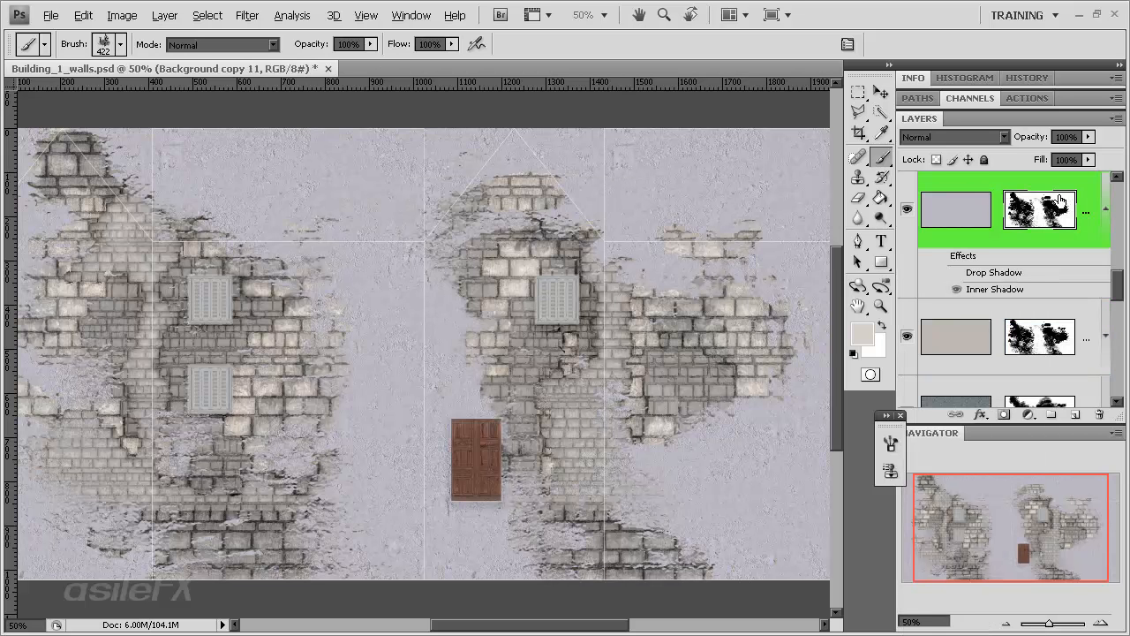
{"action": "left_click", "coordinate": [626, 228]}
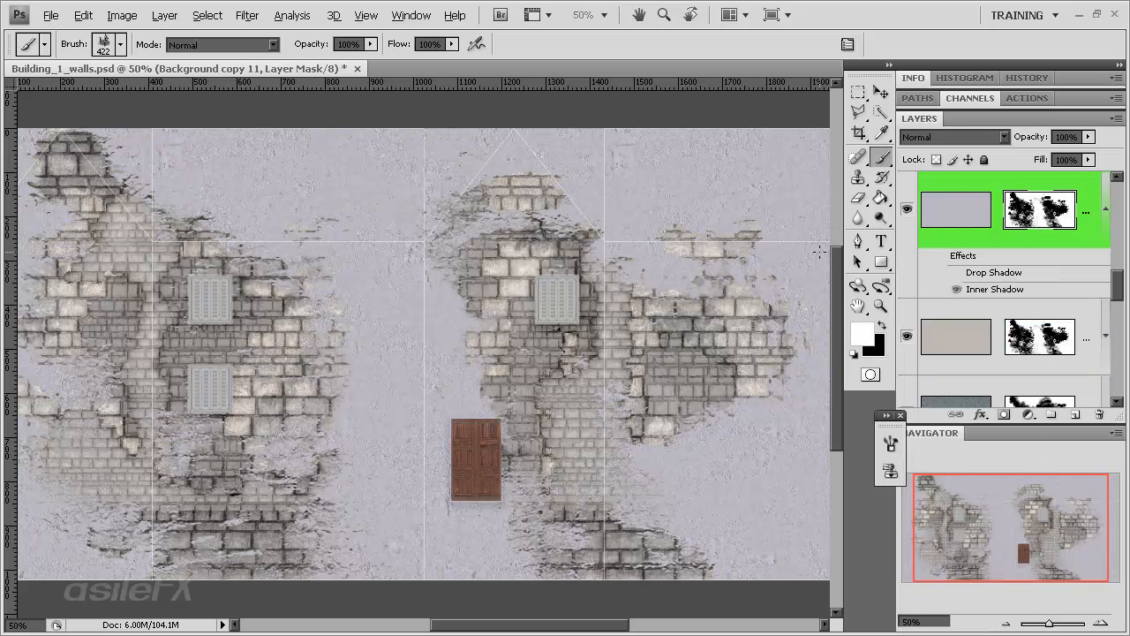
{"action": "left_click", "coordinate": [880, 325]}
{"action": "left_click", "coordinate": [697, 221]}
{"action": "mouse_move", "coordinate": [702, 293]}
{"action": "left_mouse_down"}
{"action": "mouse_move", "coordinate": [609, 212]}
{"action": "mouse_move", "coordinate": [565, 278]}
{"action": "left_mouse_up"}
{"action": "key", "text": "ctrl+z"}
{"action": "mouse_move", "coordinate": [470, 254]}
{"action": "left_mouse_down"}
{"action": "mouse_move", "coordinate": [389, 382]}
{"action": "mouse_move", "coordinate": [645, 530]}
{"action": "mouse_move", "coordinate": [610, 530]}
{"action": "left_mouse_up"}
{"action": "left_click", "coordinate": [632, 444]}
{"action": "mouse_move", "coordinate": [676, 309]}
{"action": "left_mouse_down"}
{"action": "mouse_move", "coordinate": [698, 398]}
{"action": "mouse_move", "coordinate": [770, 313]}
{"action": "left_mouse_up"}
{"action": "key", "text": "ctrl+z"}
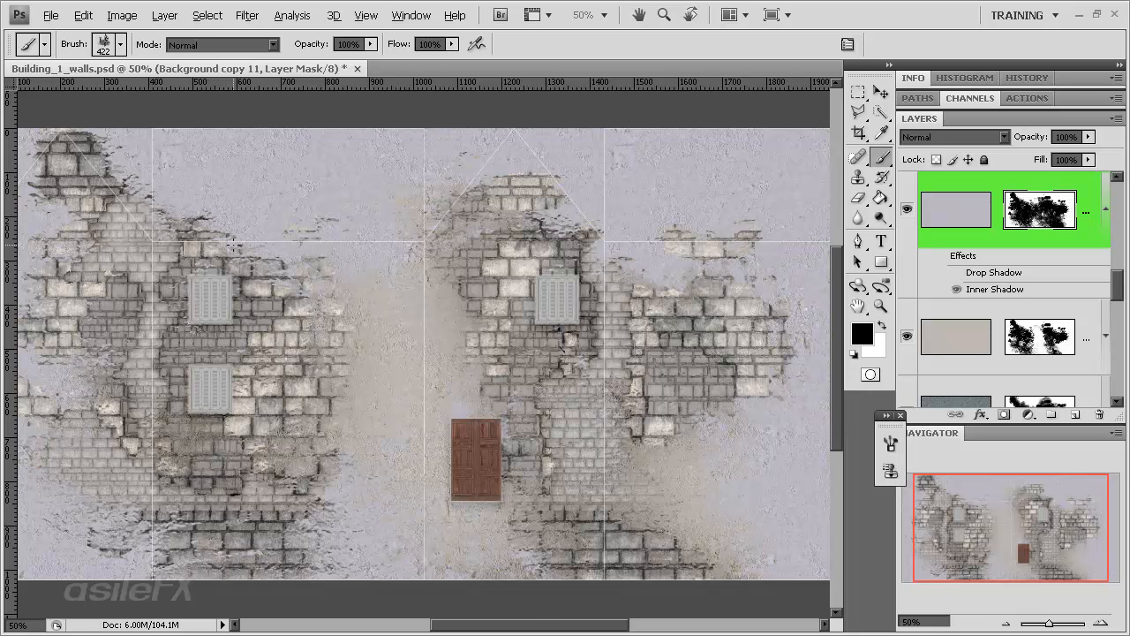
Step: Extend the black brushing on the bluish plaster mask over the wall's left brick area and around its right-hand brick patch
{"action": "left_click_drag", "start_coordinate": [217, 262], "coordinate": [251, 516]}
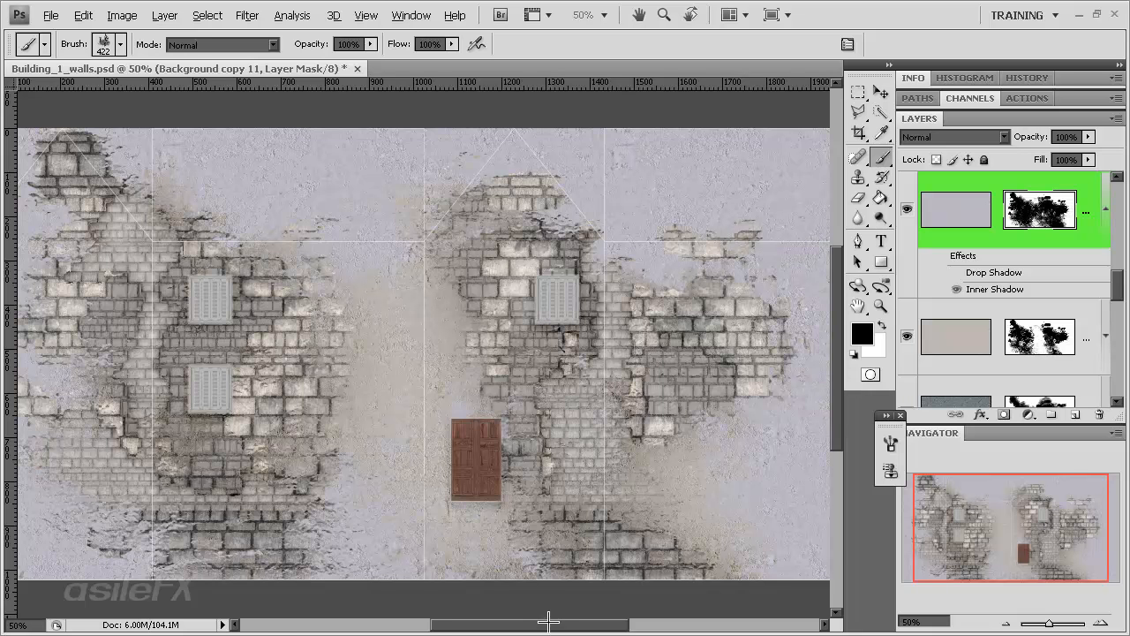
{"action": "left_click_drag", "start_coordinate": [546, 621], "coordinate": [468, 621]}
{"action": "mouse_move", "coordinate": [685, 278]}
{"action": "left_mouse_down"}
{"action": "mouse_move", "coordinate": [613, 257]}
{"action": "mouse_move", "coordinate": [543, 256]}
{"action": "left_mouse_up"}
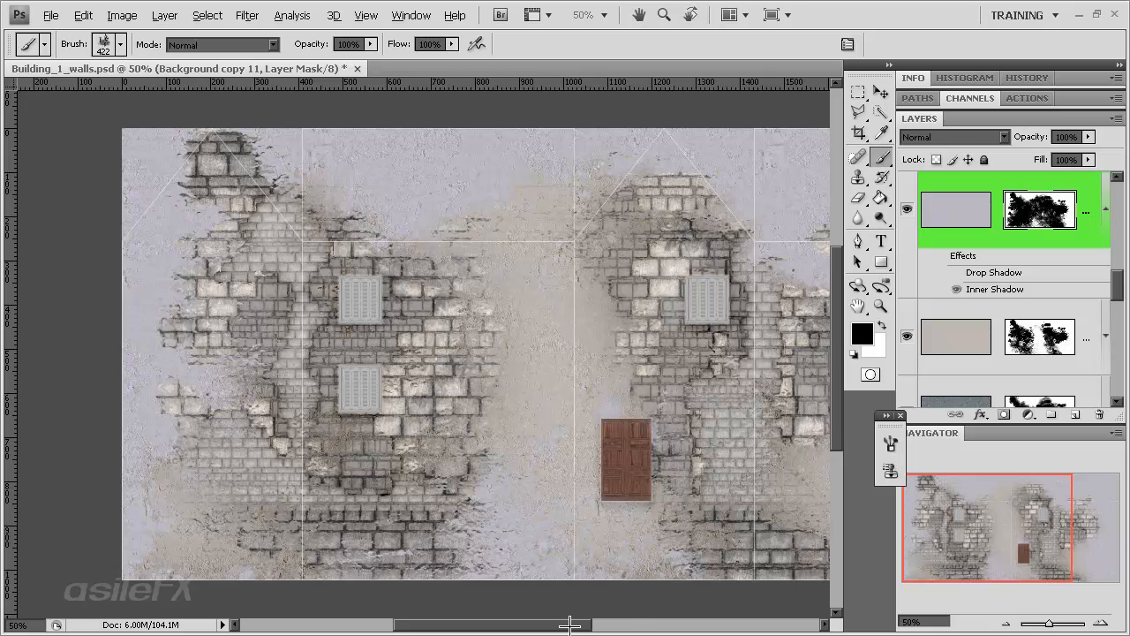
{"action": "left_click_drag", "start_coordinate": [569, 626], "coordinate": [614, 626]}
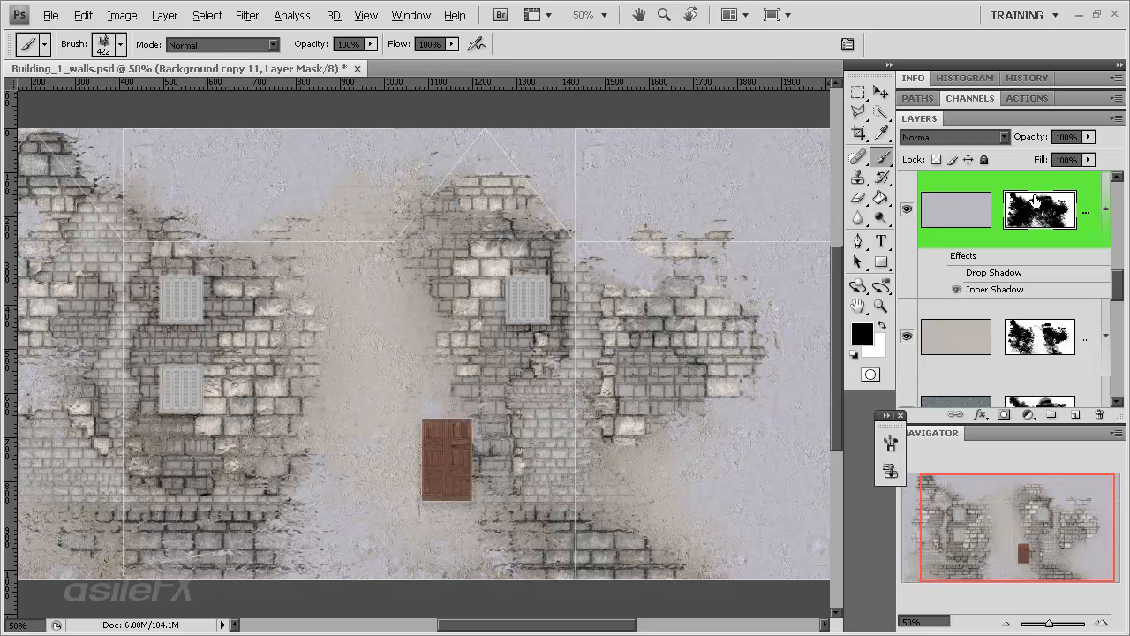
{"action": "left_click", "coordinate": [1104, 210]}
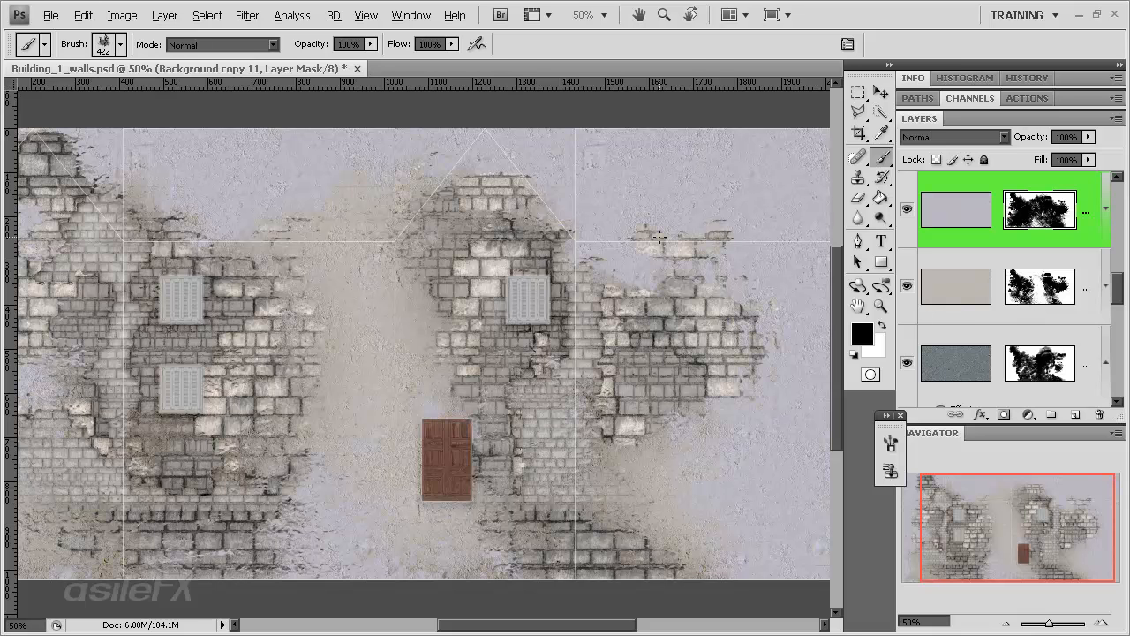
{"action": "left_click_drag", "start_coordinate": [692, 224], "coordinate": [726, 324]}
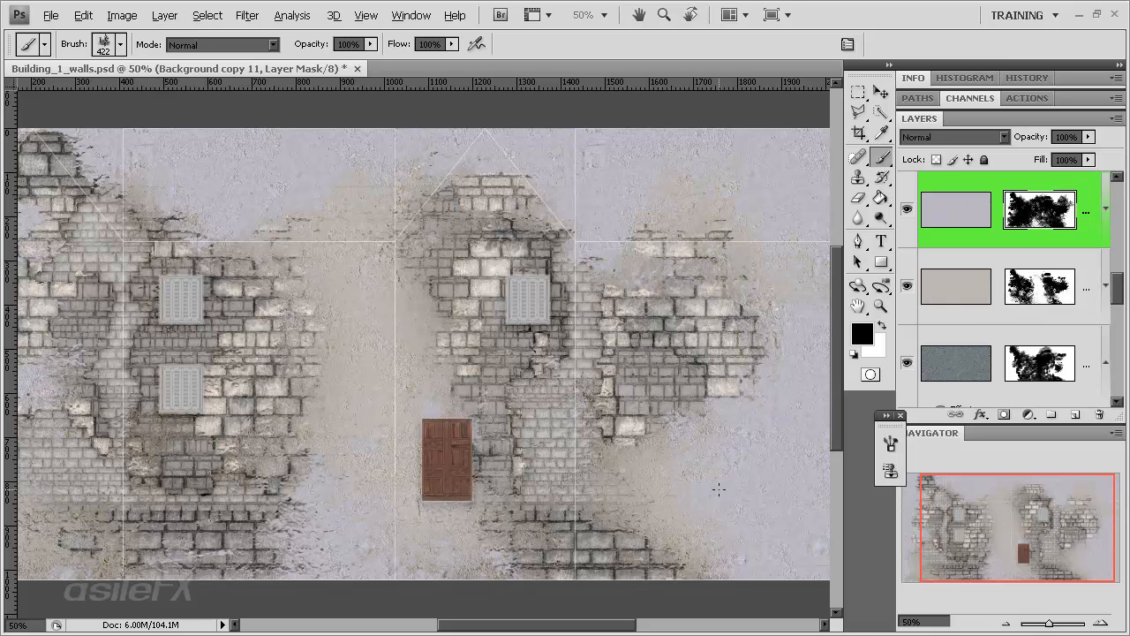
{"action": "mouse_move", "coordinate": [719, 489]}
{"action": "left_mouse_down"}
{"action": "mouse_move", "coordinate": [744, 391]}
{"action": "mouse_move", "coordinate": [724, 447]}
{"action": "left_mouse_up"}
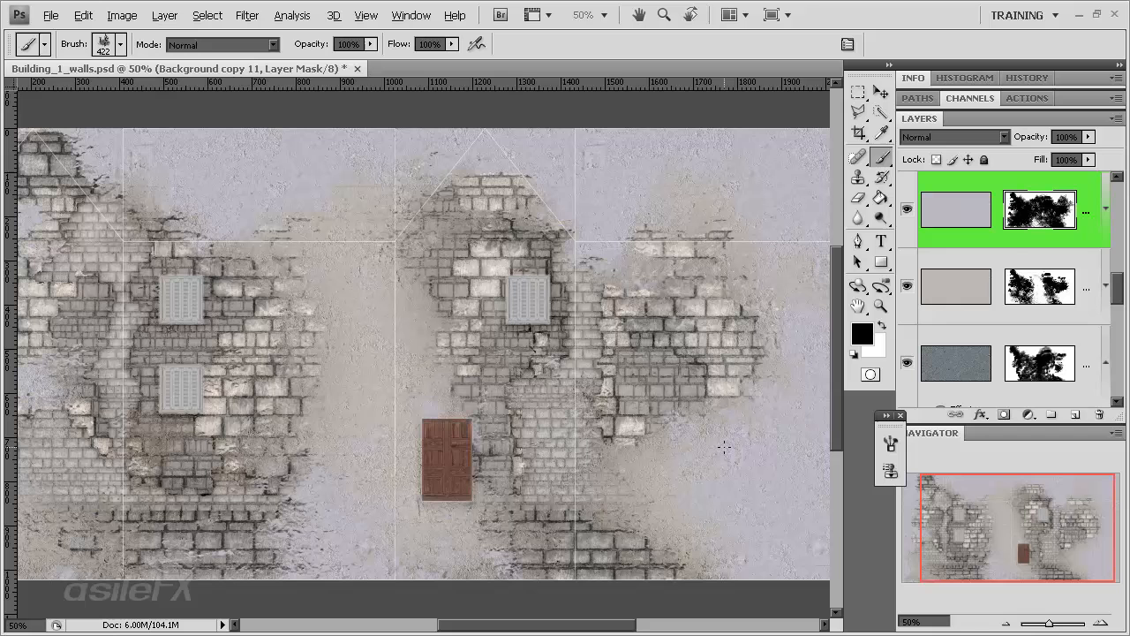
Step: Lower the bluish plaster layer's opacity to 35%
{"action": "left_click", "coordinate": [1089, 137]}
{"action": "left_click_drag", "start_coordinate": [1086, 153], "coordinate": [1032, 170]}
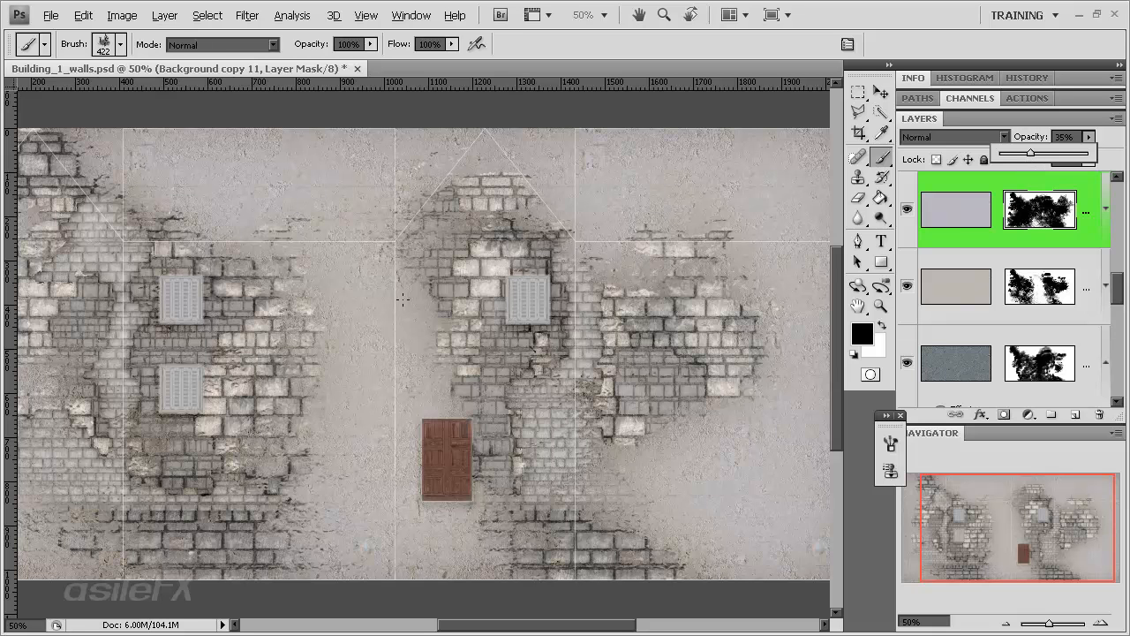
{"action": "left_click", "coordinate": [1002, 192]}
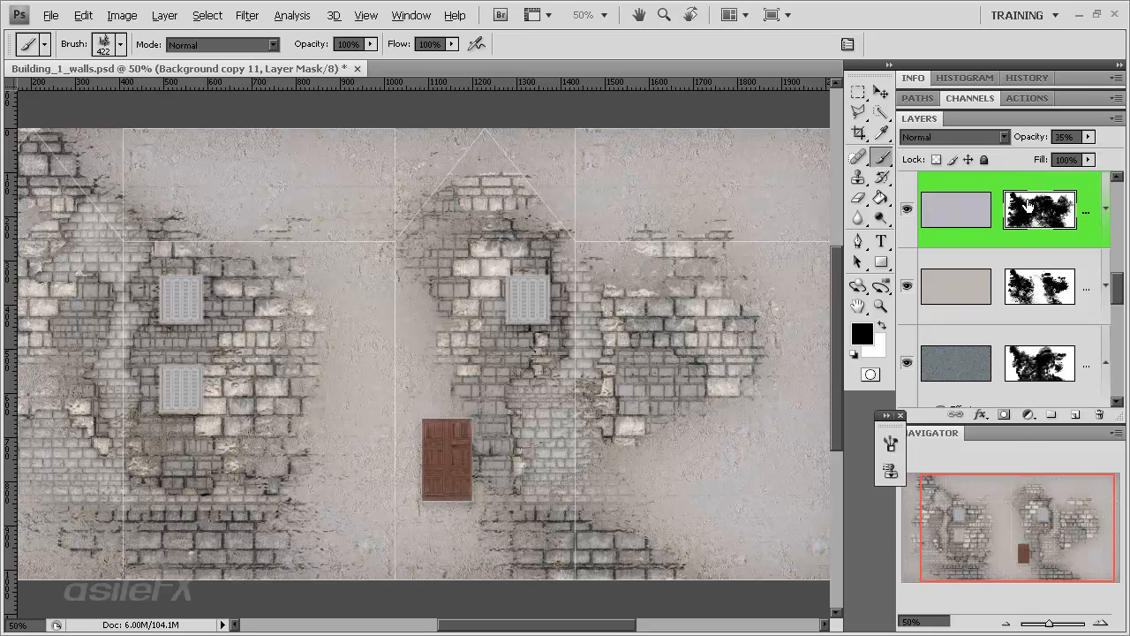
Step: Adjust the bluish plaster mask with Levels, setting the midtone input to 0.76 and the white input to 112
{"action": "key", "text": "ctrl+l"}
{"action": "mouse_move", "coordinate": [844, 412]}
{"action": "left_mouse_down"}
{"action": "mouse_move", "coordinate": [865, 413]}
{"action": "mouse_move", "coordinate": [717, 415]}
{"action": "mouse_move", "coordinate": [901, 413]}
{"action": "mouse_move", "coordinate": [760, 412]}
{"action": "mouse_move", "coordinate": [843, 412]}
{"action": "left_mouse_up"}
{"action": "left_click_drag", "start_coordinate": [689, 412], "coordinate": [736, 412]}
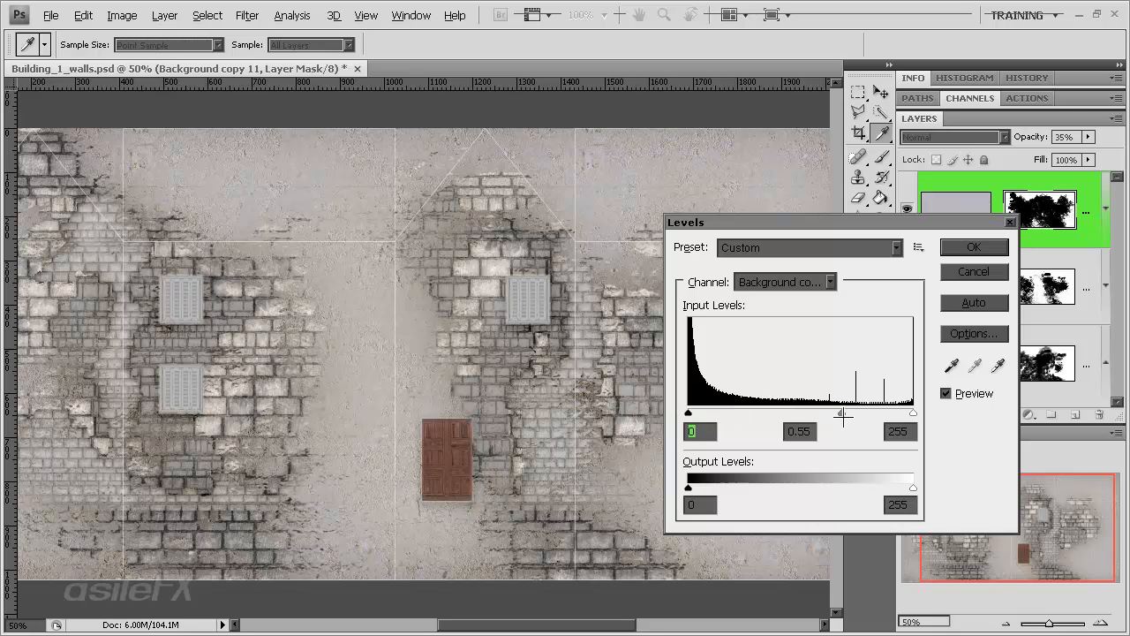
{"action": "left_click_drag", "start_coordinate": [913, 413], "coordinate": [807, 415]}
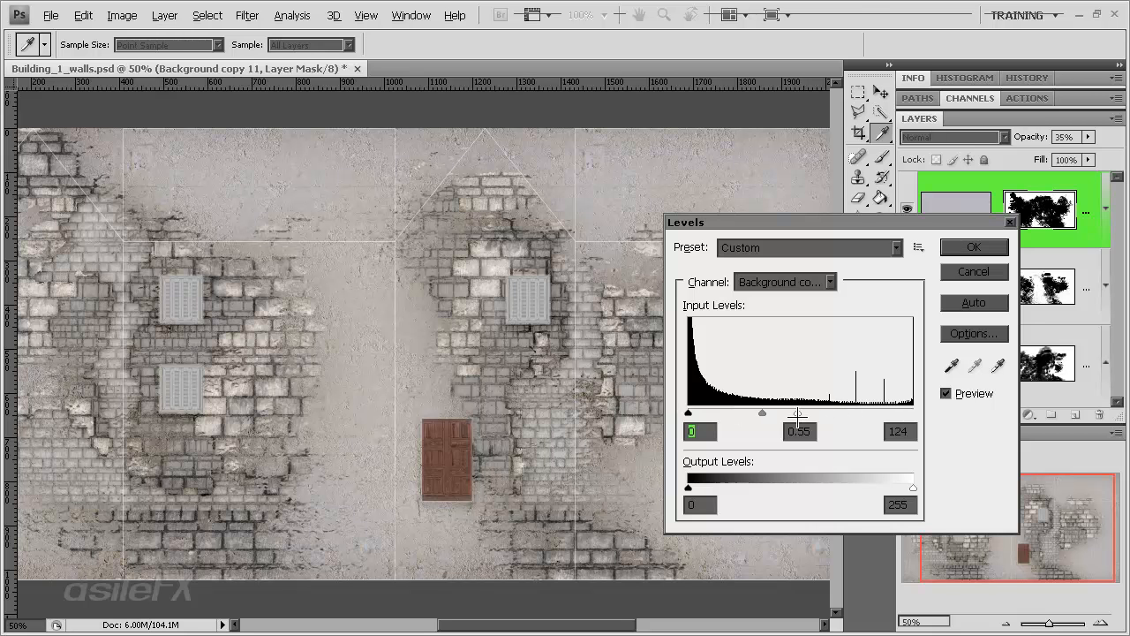
{"action": "left_click", "coordinate": [825, 412]}
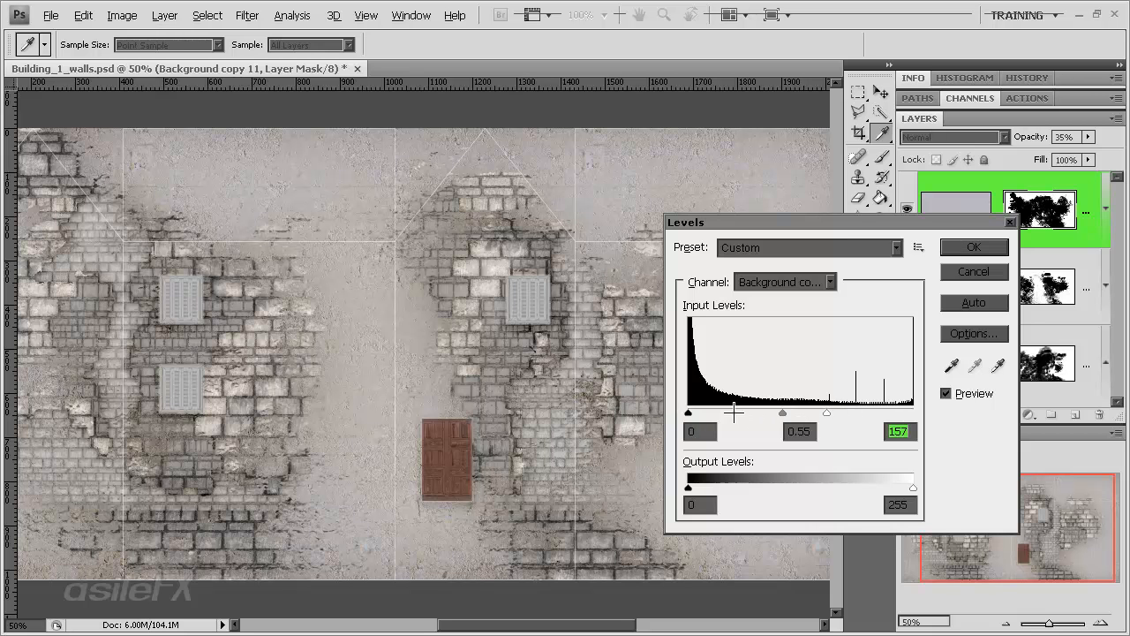
{"action": "mouse_move", "coordinate": [688, 412]}
{"action": "left_mouse_down"}
{"action": "mouse_move", "coordinate": [733, 411]}
{"action": "mouse_move", "coordinate": [688, 412]}
{"action": "left_mouse_up"}
{"action": "left_click_drag", "start_coordinate": [772, 413], "coordinate": [740, 415]}
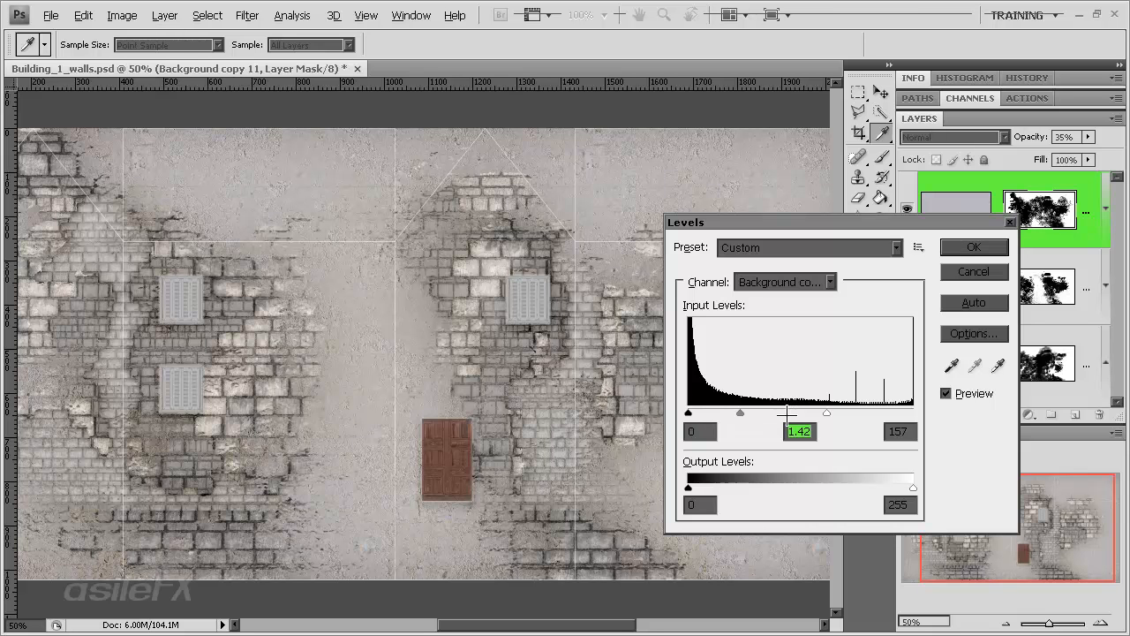
{"action": "left_click_drag", "start_coordinate": [827, 414], "coordinate": [746, 413]}
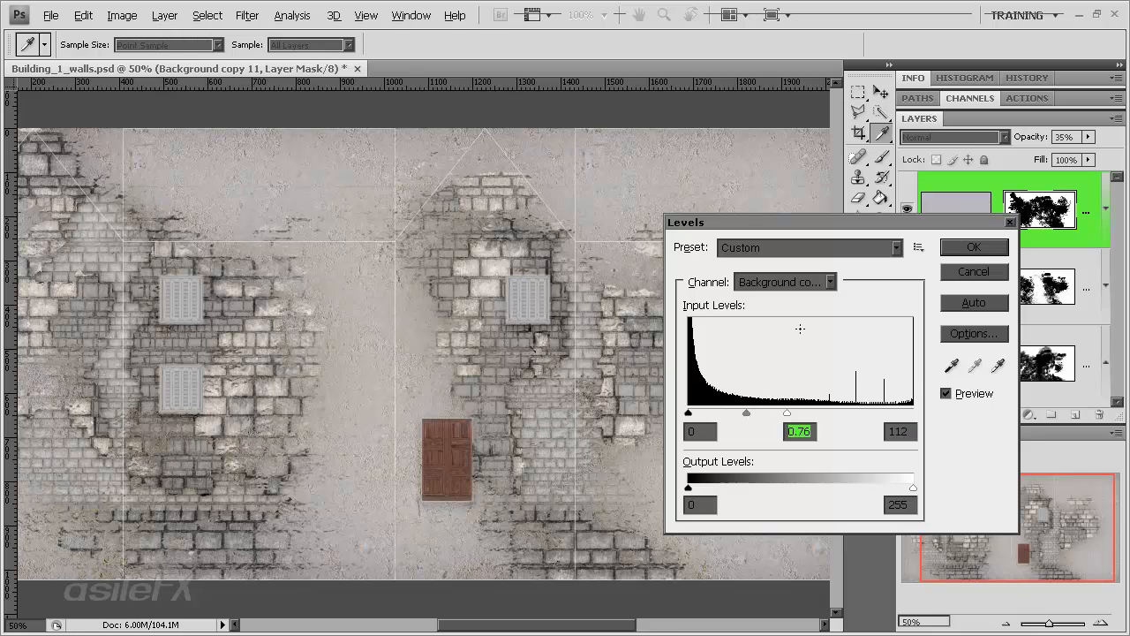
{"action": "key", "text": "Return"}
{"action": "key", "text": "b"}
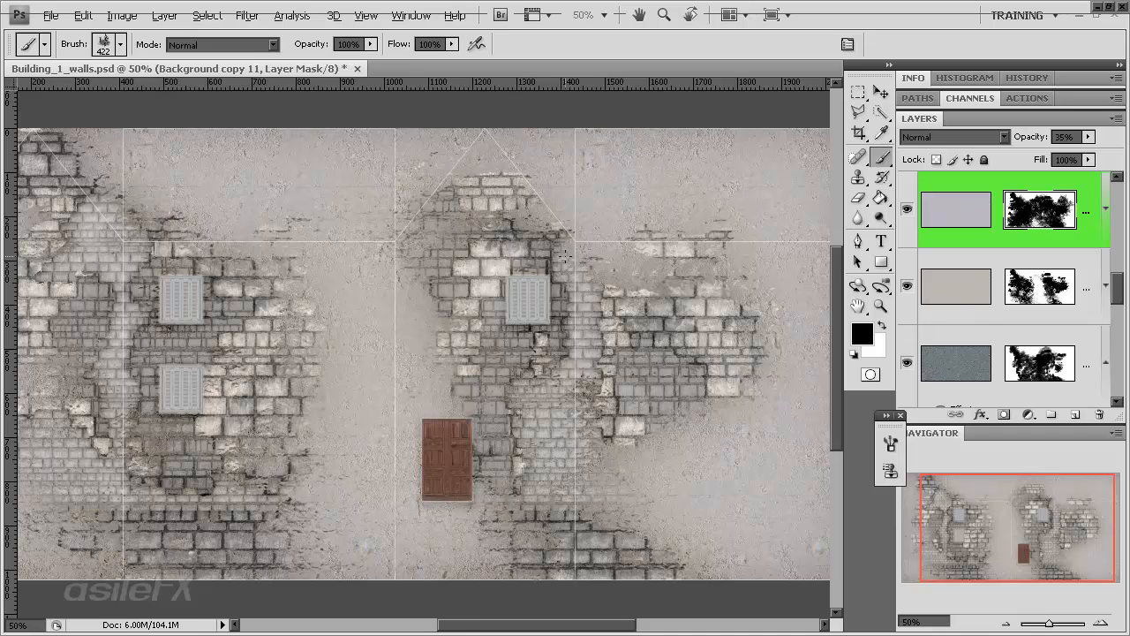
Step: Warm the brick layer Background copy 7 with Hue/Saturation, using Hue +3 and Saturation +60
{"action": "left_click", "coordinate": [1100, 622]}
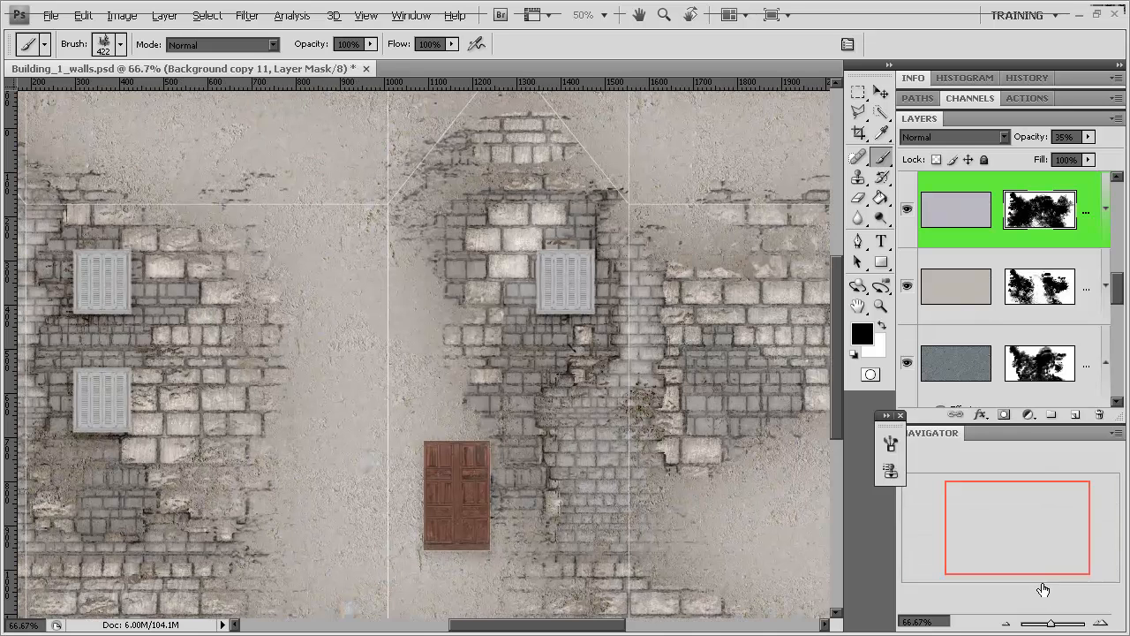
{"action": "left_click_drag", "start_coordinate": [978, 514], "coordinate": [996, 517]}
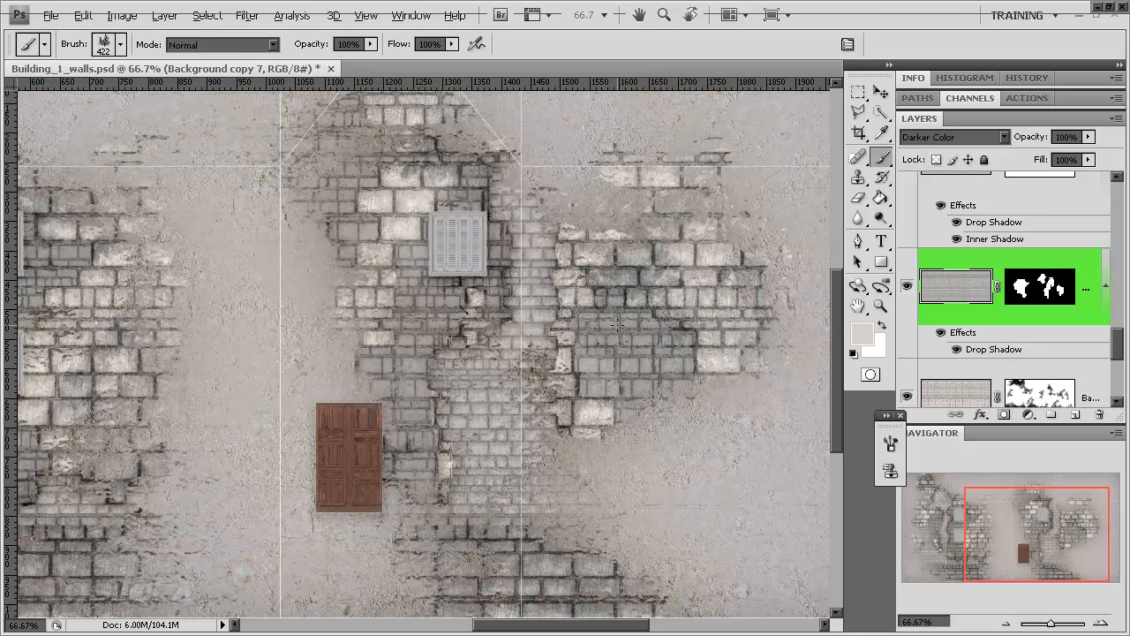
{"action": "key", "text": "ctrl+u"}
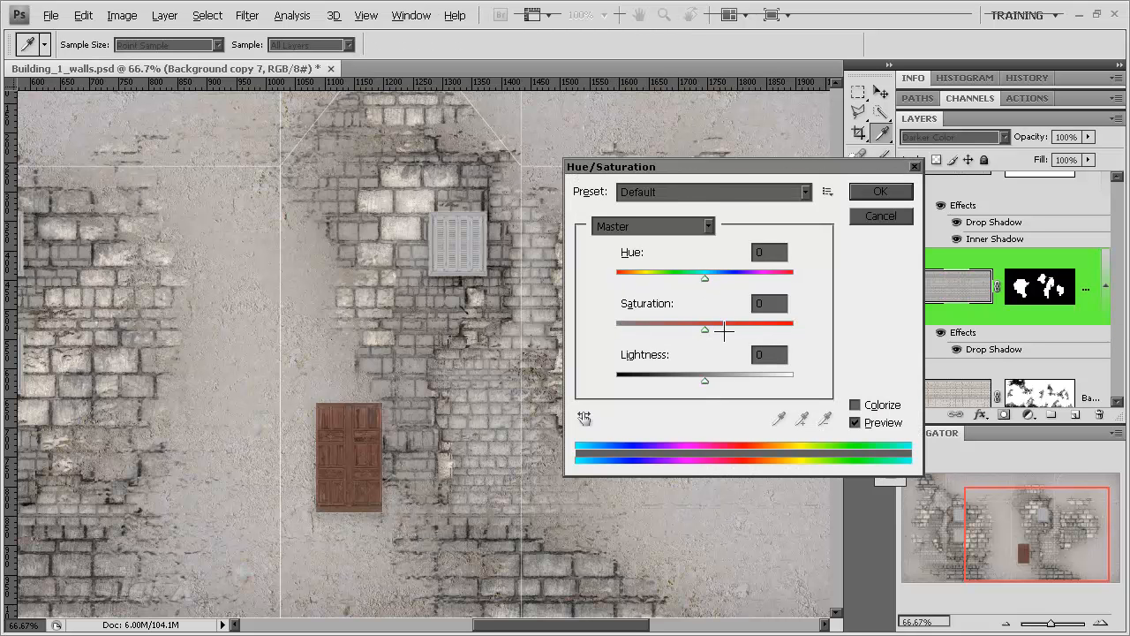
{"action": "left_click_drag", "start_coordinate": [727, 327], "coordinate": [737, 326]}
{"action": "left_click_drag", "start_coordinate": [681, 281], "coordinate": [707, 279]}
{"action": "left_click_drag", "start_coordinate": [735, 329], "coordinate": [758, 329]}
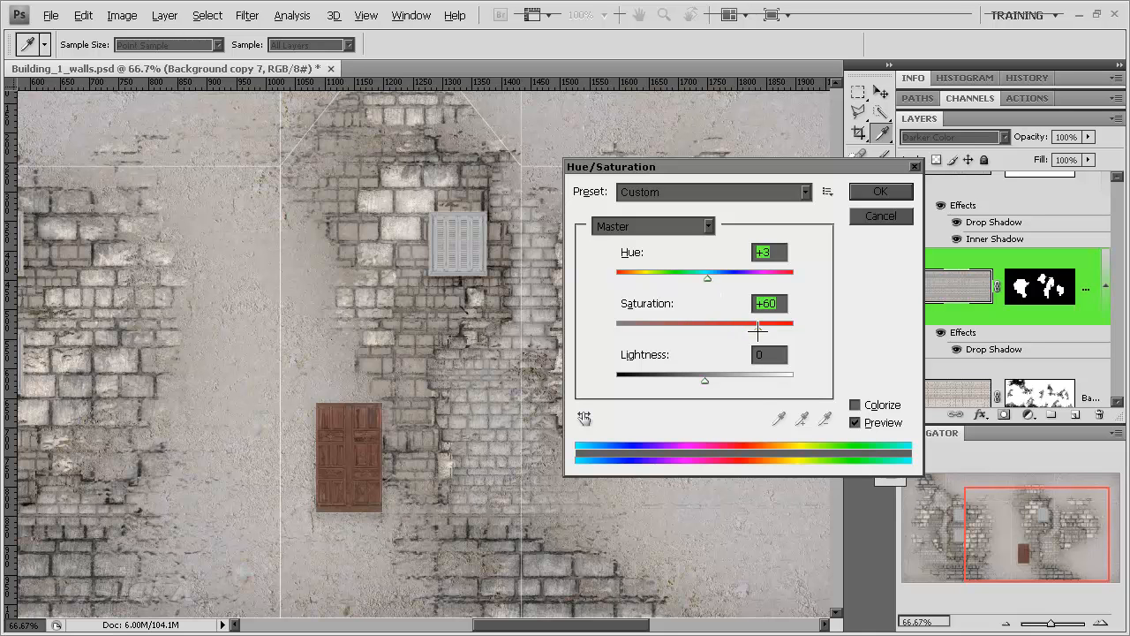
{"action": "left_click", "coordinate": [887, 191]}
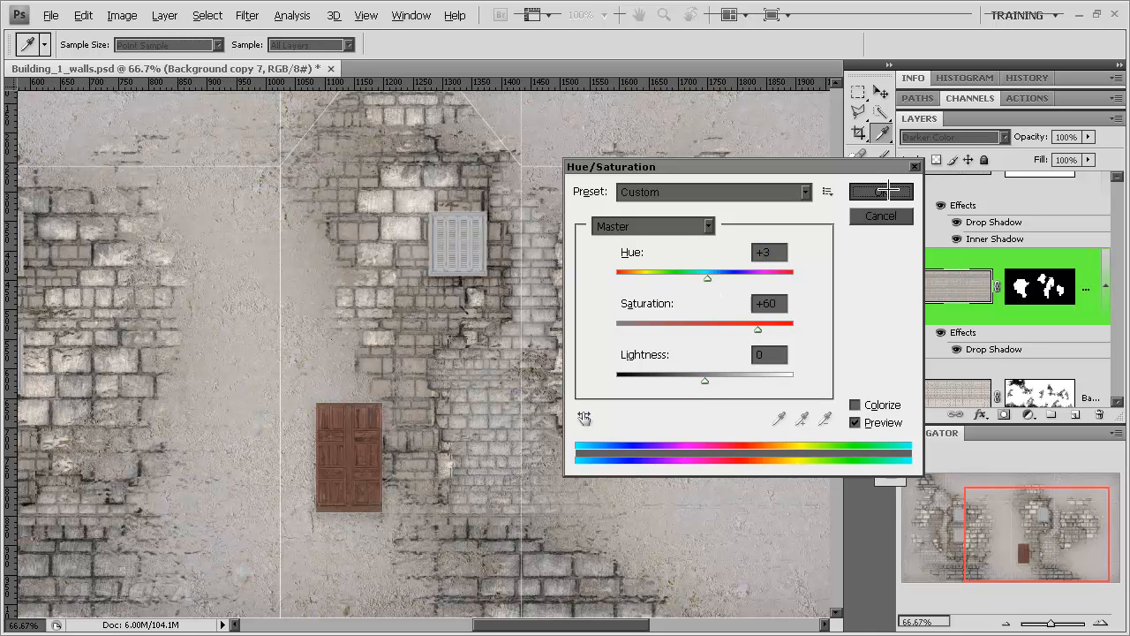
Step: Compare the wall with the Background copy 7 brick layer hidden and shown, and inspect the bricks across the wall
{"action": "mouse_move", "coordinate": [1002, 500]}
{"action": "left_mouse_down"}
{"action": "mouse_move", "coordinate": [965, 497]}
{"action": "mouse_move", "coordinate": [992, 512]}
{"action": "left_mouse_up"}
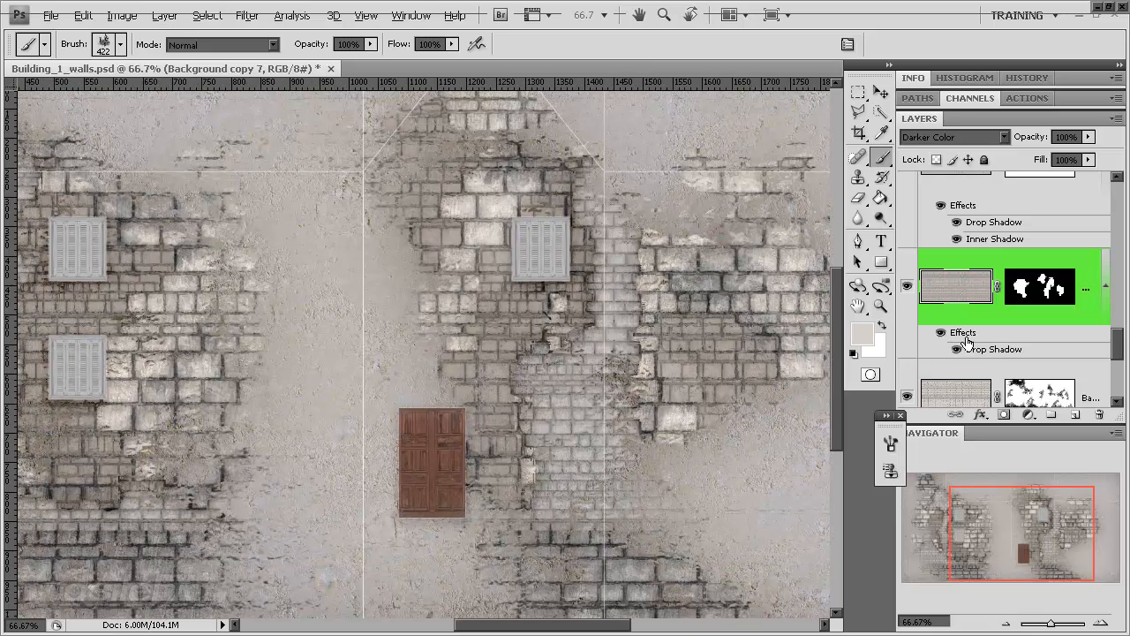
{"action": "left_click", "coordinate": [909, 287]}
{"action": "left_click", "coordinate": [909, 287]}
{"action": "left_click_drag", "start_coordinate": [1022, 527], "coordinate": [987, 524]}
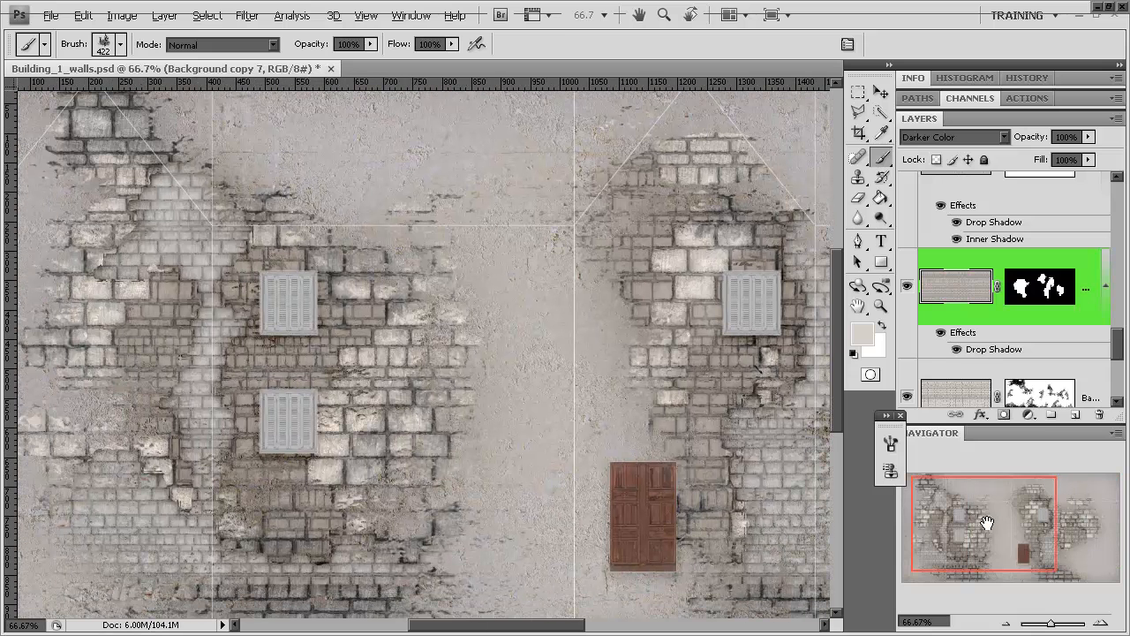